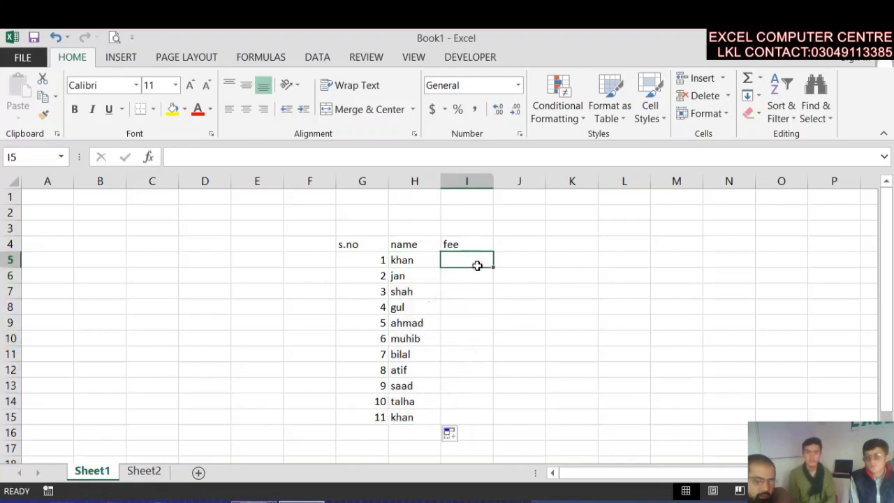
# - Enter 2000 and 3000 as the first two fees in I5 and I6, and extend the series down to I15
pyautogui.write('20000')
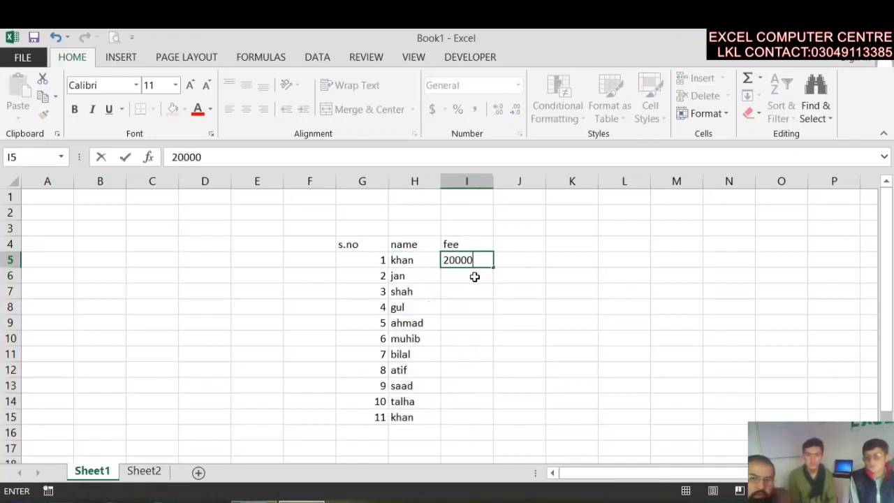
pyautogui.press('Return')
pyautogui.click(482, 262)
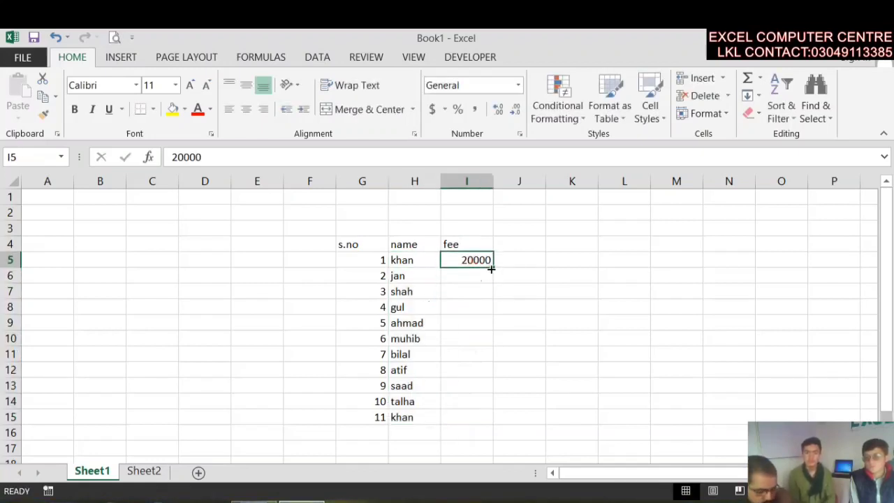
pyautogui.press('BackSpace')
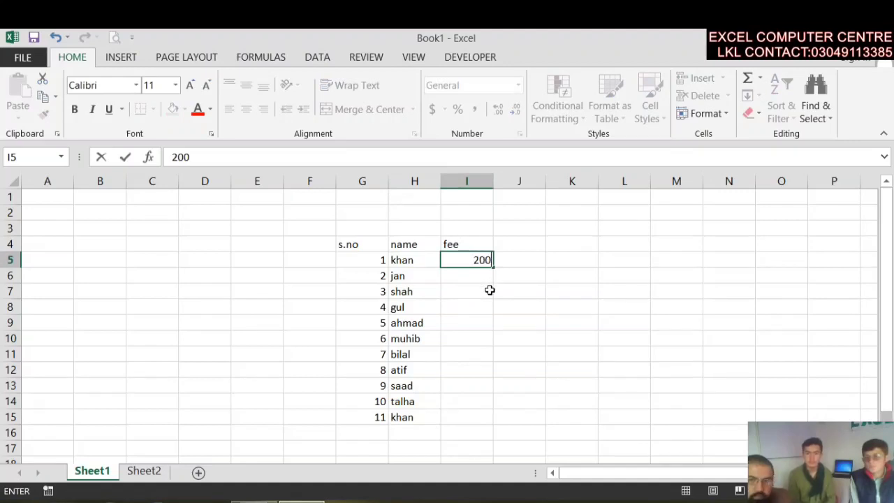
pyautogui.click(485, 273)
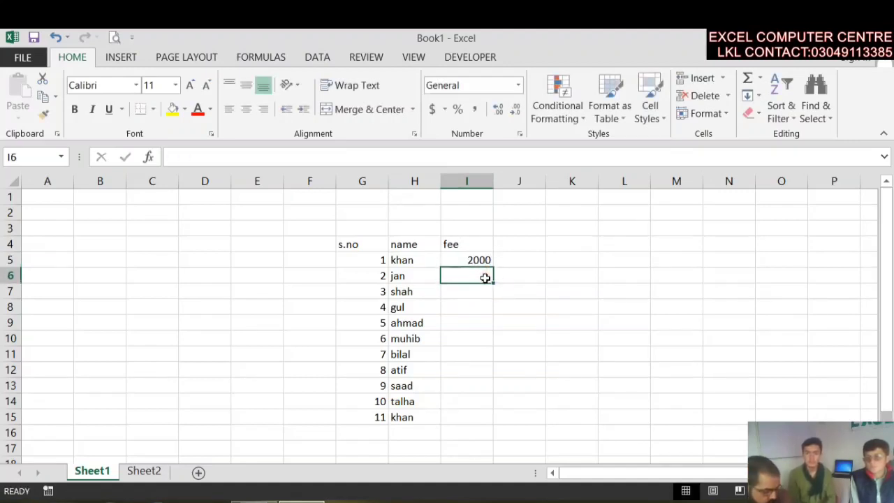
pyautogui.write('3000')
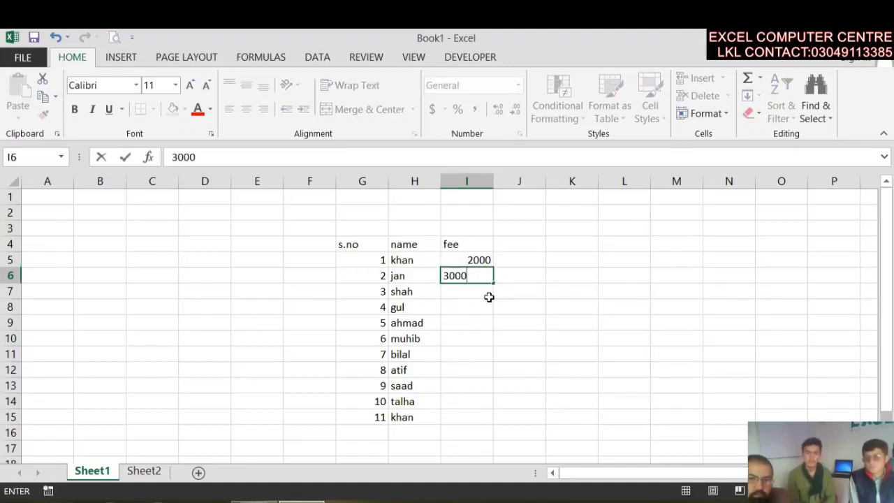
pyautogui.click(489, 287)
pyautogui.click(485, 273)
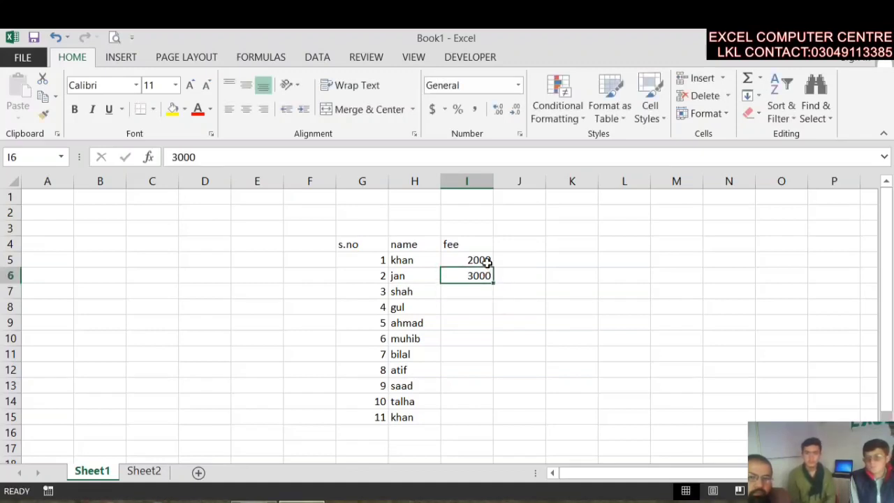
pyautogui.moveTo(487, 260); pyautogui.dragTo(499, 423)
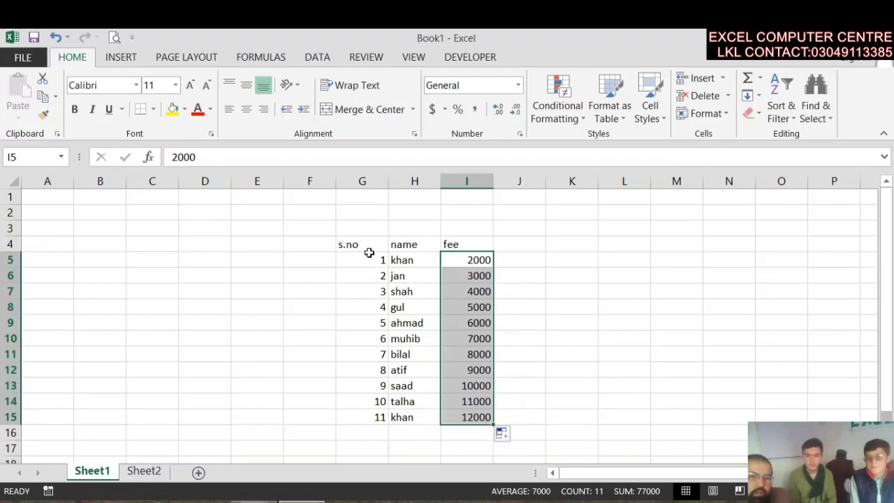
# - Format the range G4:I15 as a table with headers, using a blue banded style from the Medium group
pyautogui.moveTo(369, 252); pyautogui.dragTo(475, 417)
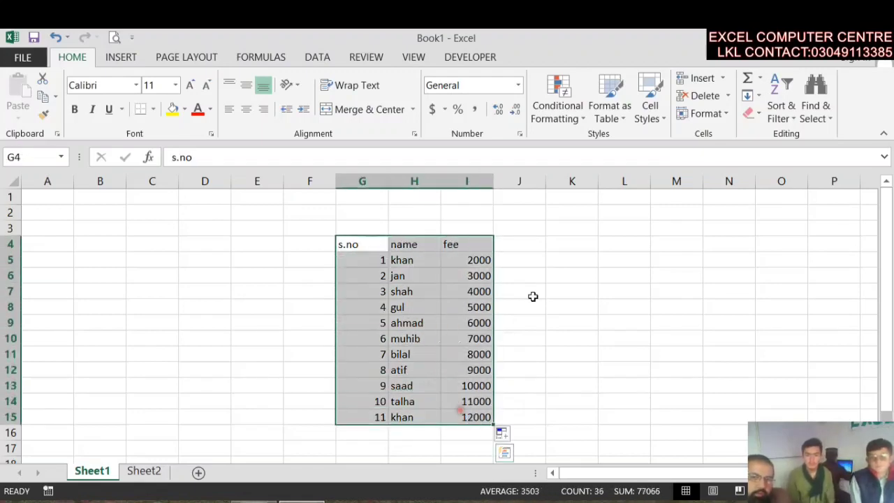
pyautogui.click(627, 118)
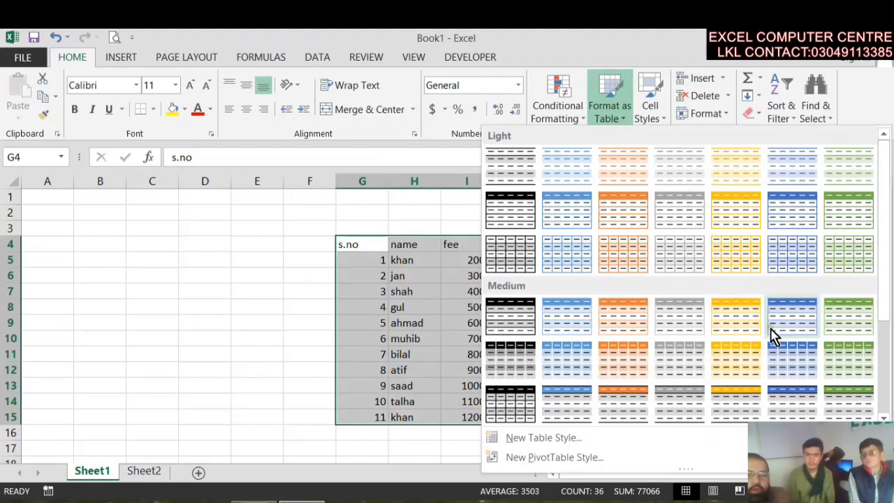
pyautogui.click(570, 371)
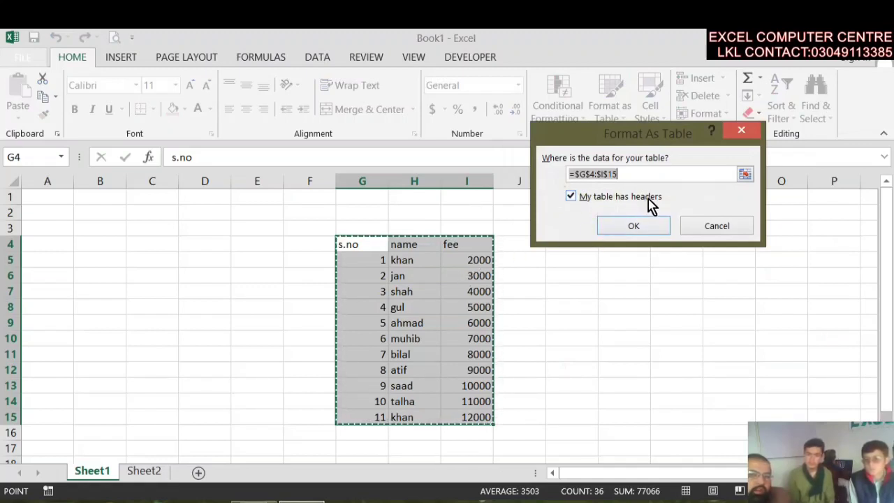
pyautogui.click(661, 144)
pyautogui.moveTo(663, 150); pyautogui.dragTo(684, 213)
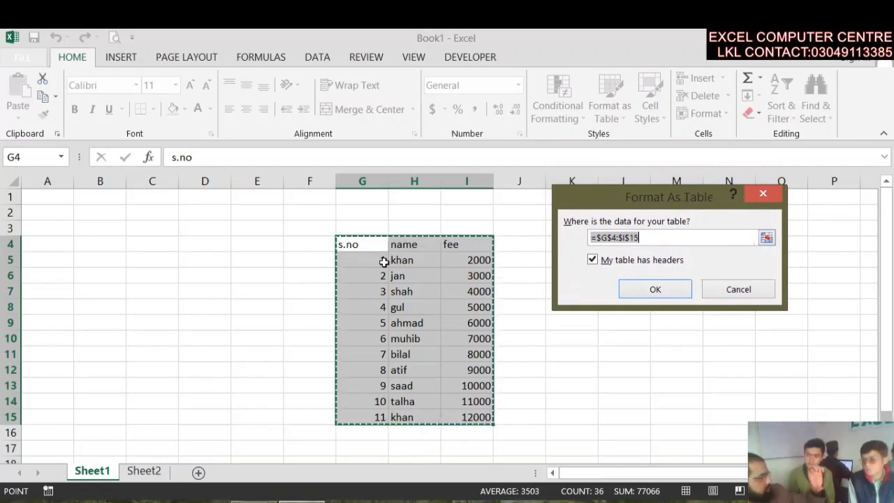
pyautogui.click(602, 261)
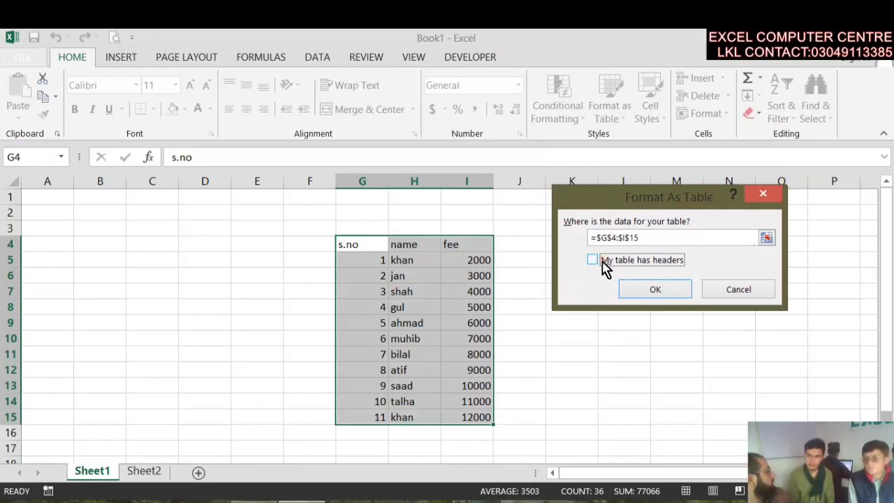
pyautogui.click(603, 264)
pyautogui.click(634, 292)
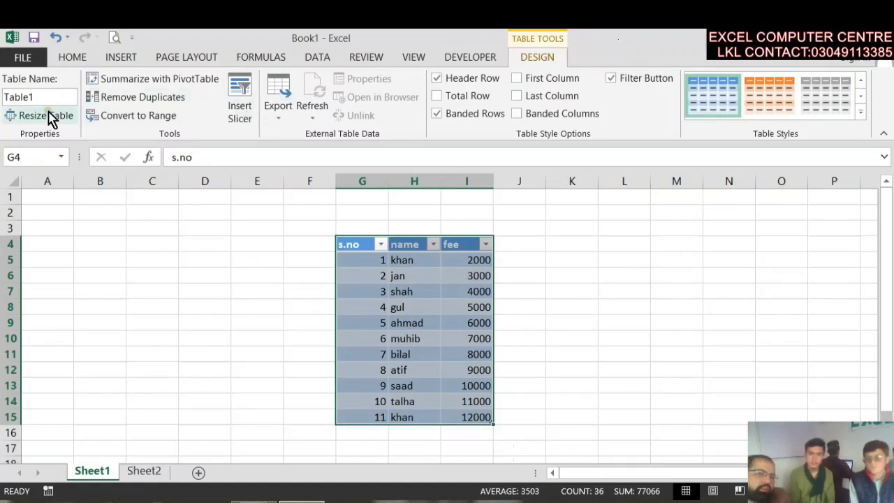
pyautogui.click(6, 97)
pyautogui.click(46, 98)
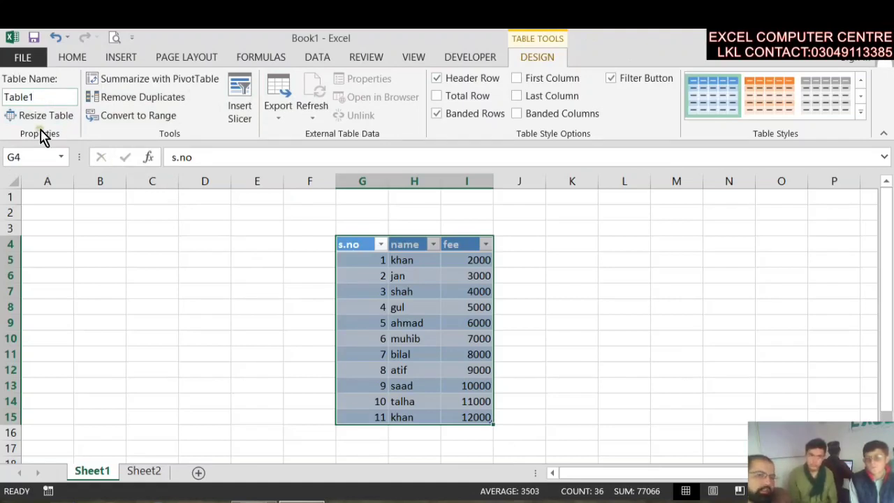
# - Add a row directly below the table with 12 as the s.no and dd as the name
pyautogui.click(418, 433)
pyautogui.click(379, 431)
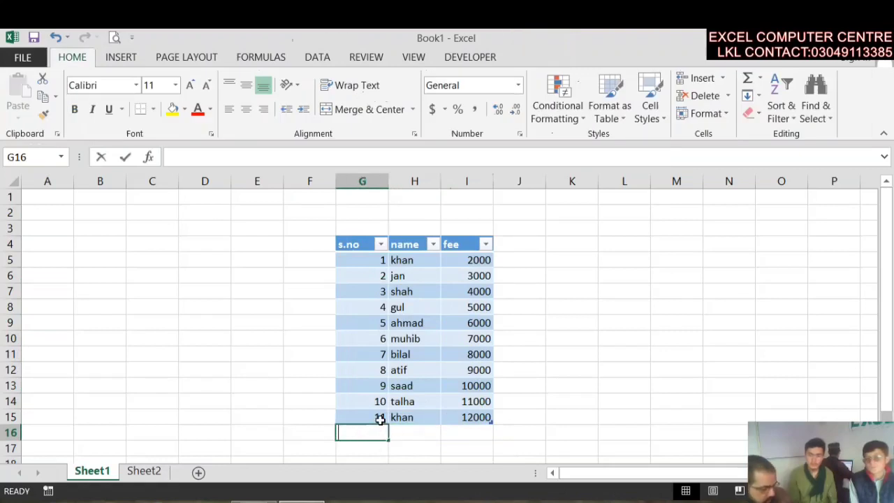
pyautogui.write('12')
pyautogui.click(419, 430)
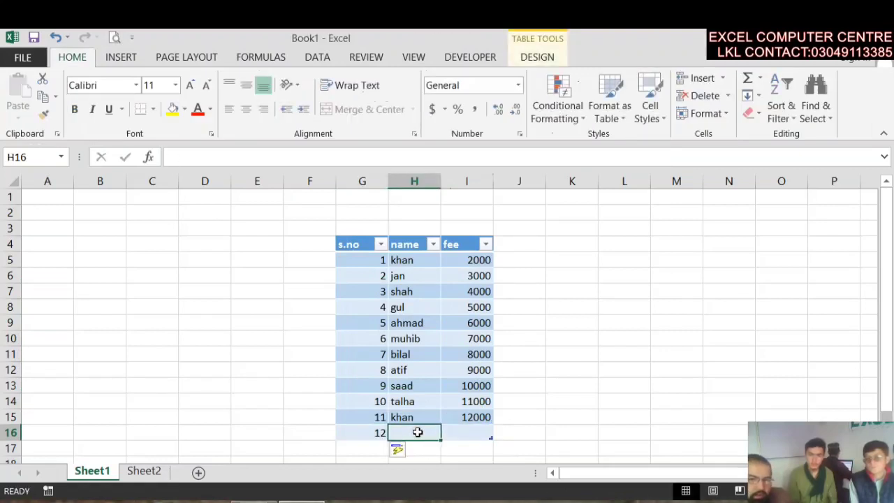
pyautogui.write('sd')
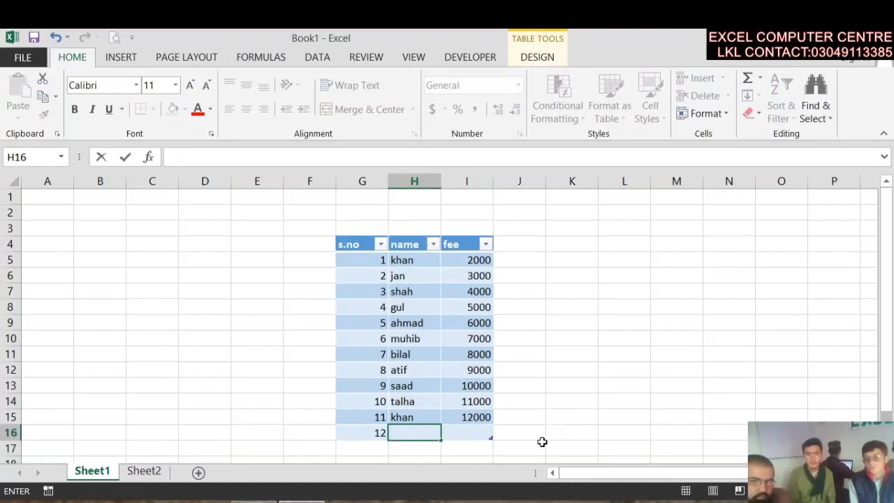
pyautogui.click(443, 449)
pyautogui.click(424, 436)
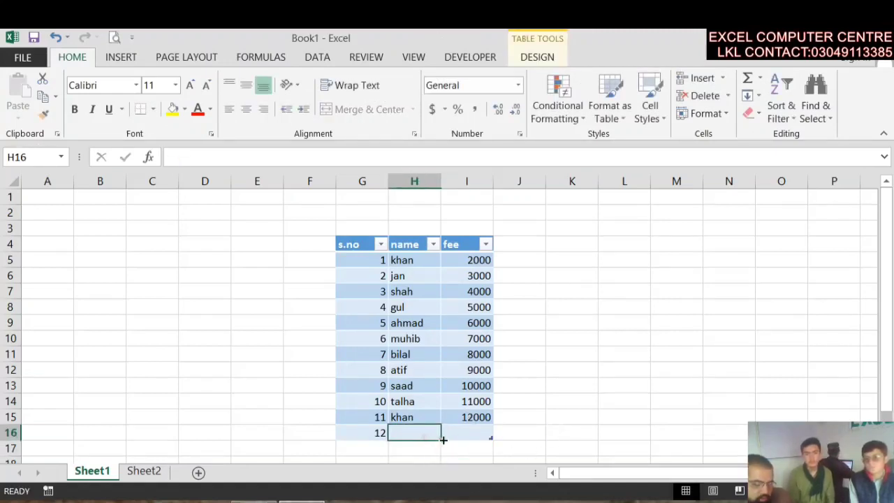
pyautogui.write('dd')
# - Enter 5000 as the fee in cell I16 of the new table row
pyautogui.click(482, 432)
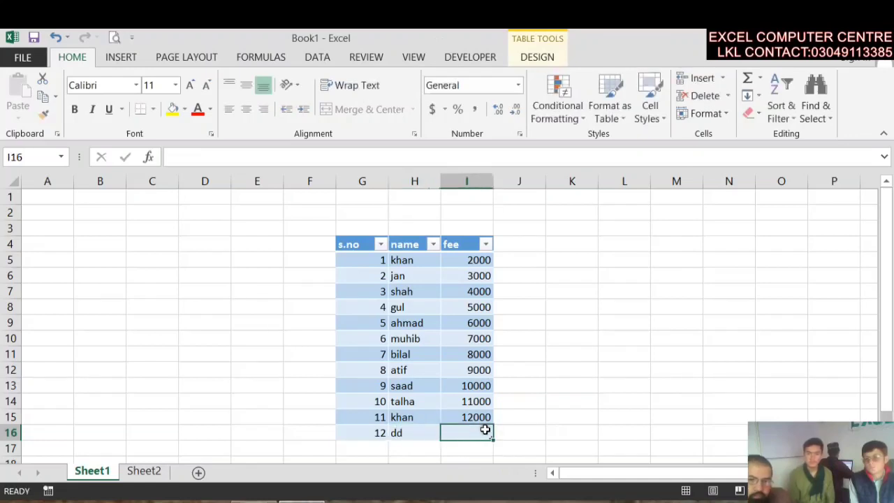
pyautogui.write('e')
pyautogui.press('BackSpace')
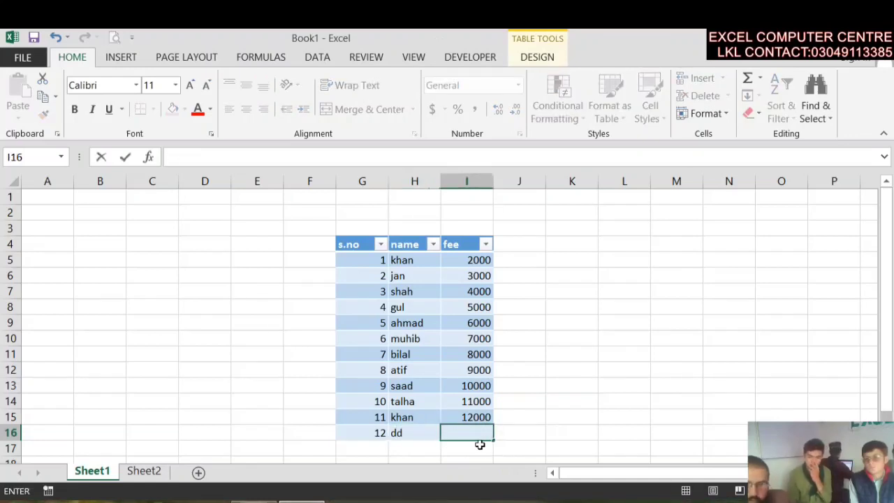
pyautogui.write('5000')
pyautogui.press('Return')
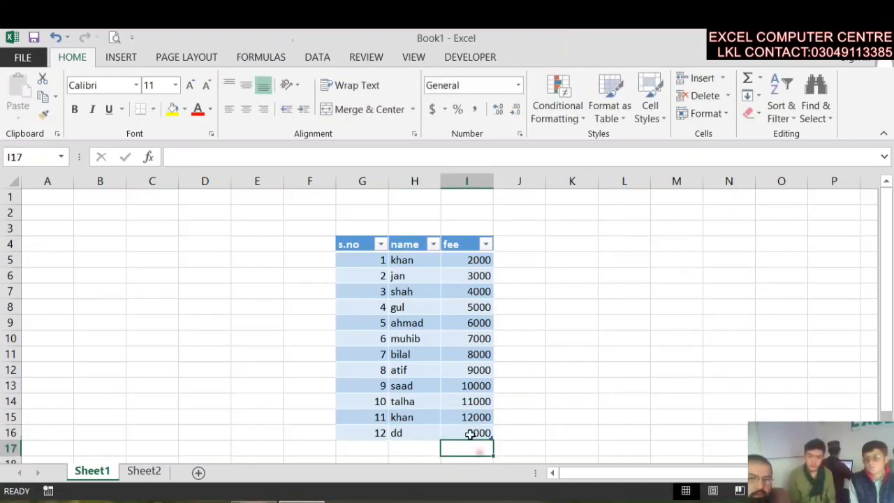
pyautogui.click(470, 430)
# - Fill every cell of J4:J16, the column adjacent to the table, with 3000 in a single entry
pyautogui.click(525, 426)
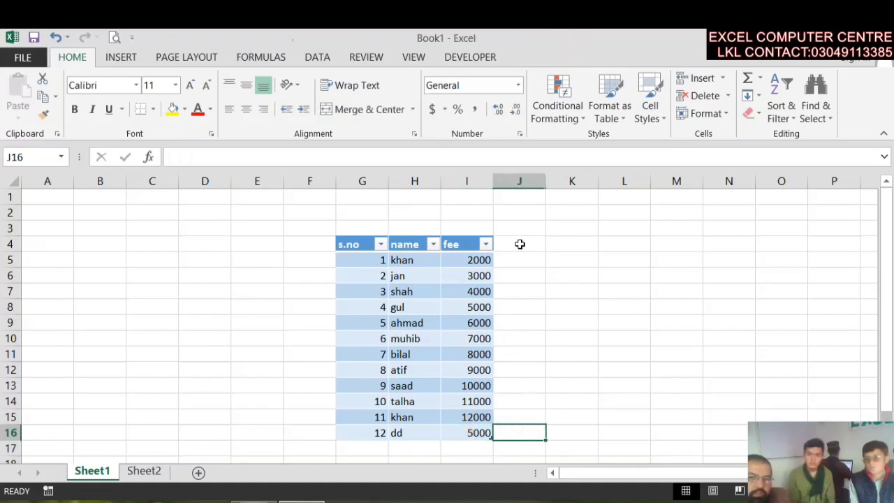
pyautogui.moveTo(519, 244); pyautogui.dragTo(528, 434)
pyautogui.write('30')
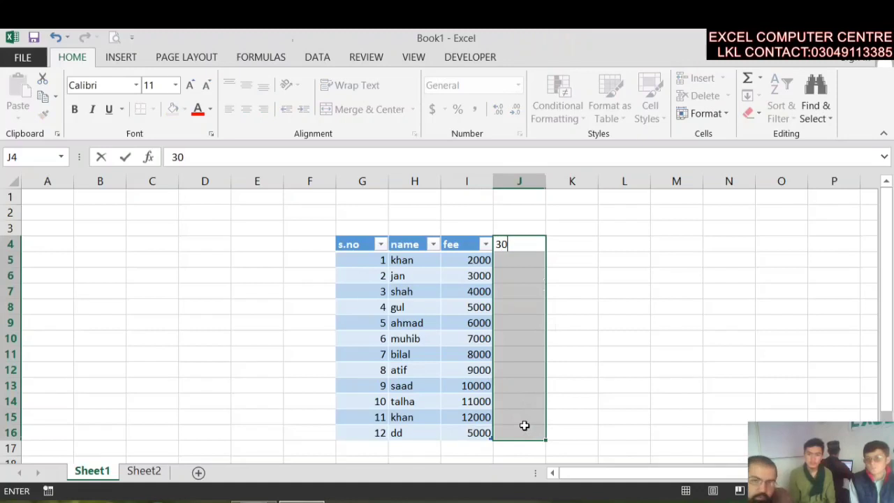
pyautogui.write('00')
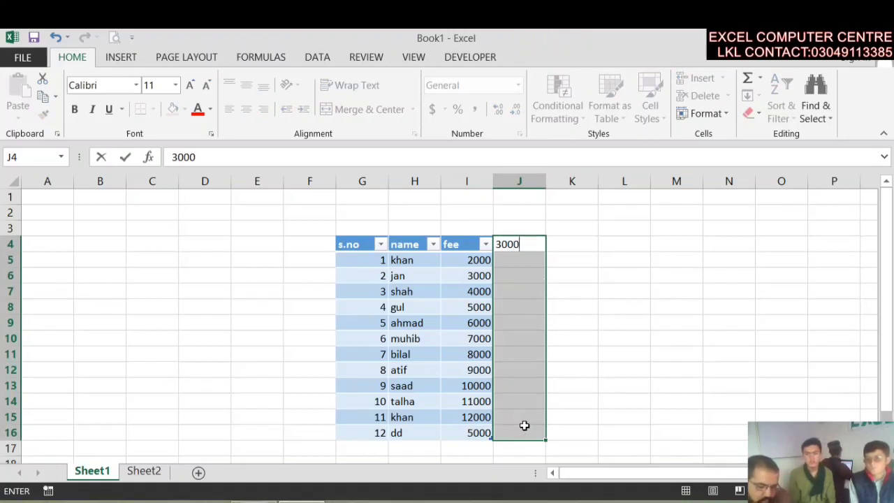
pyautogui.hotkey('ctrl', 'Return')
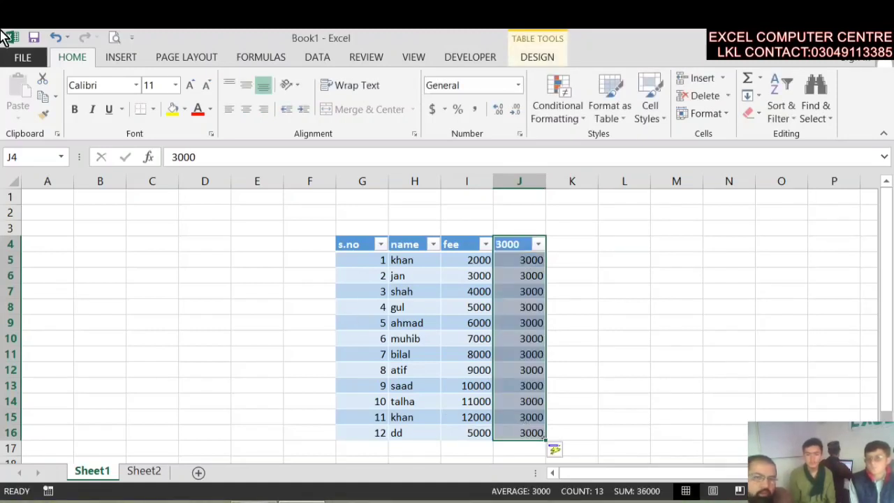
pyautogui.click(437, 347)
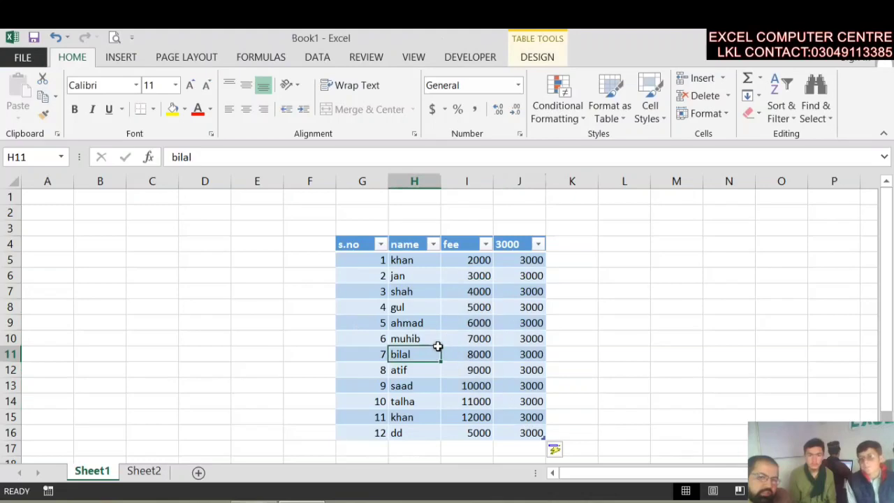
# - Resize the table using the data range $G$4:$J$16
pyautogui.click(439, 274)
pyautogui.click(510, 58)
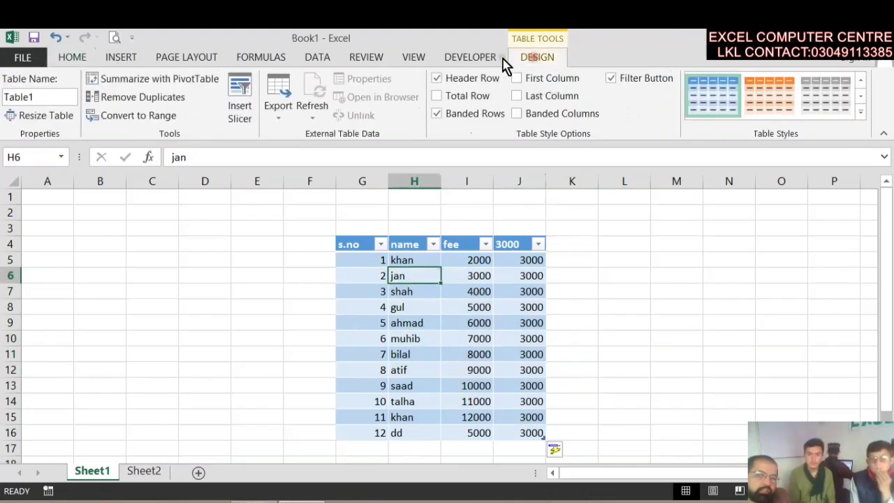
pyautogui.click(38, 116)
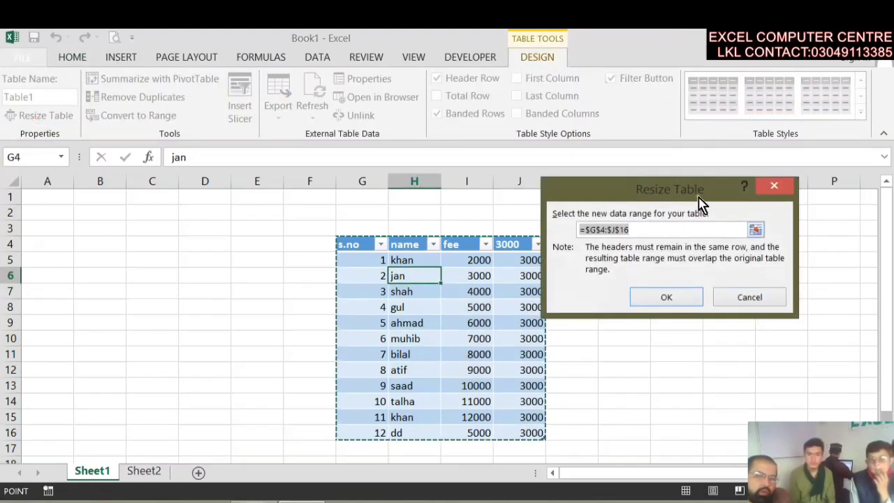
pyautogui.moveTo(688, 198); pyautogui.dragTo(216, 58)
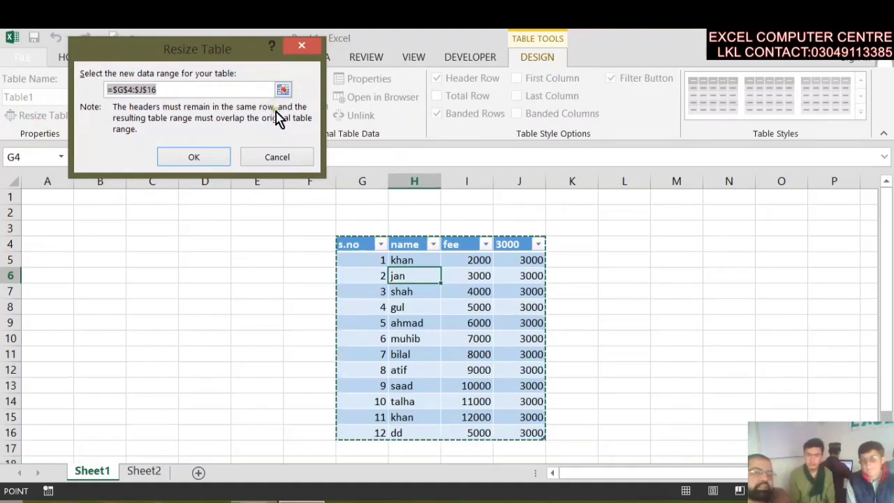
pyautogui.click(211, 162)
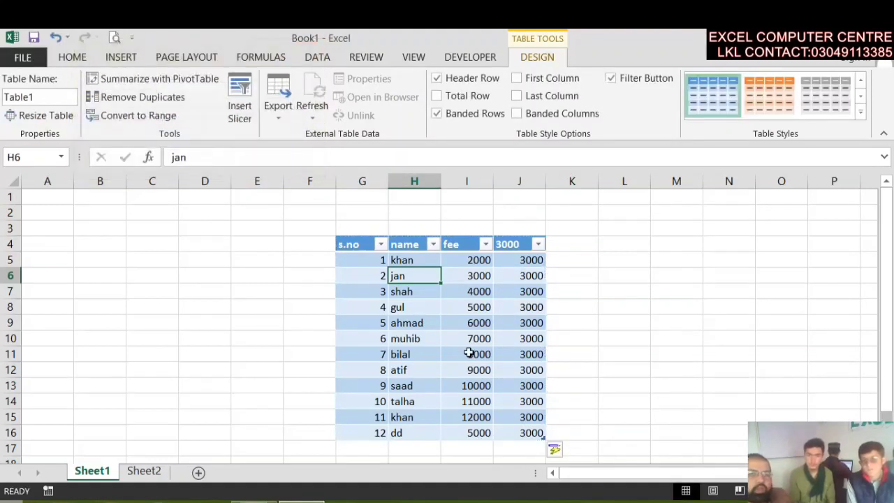
pyautogui.click(178, 80)
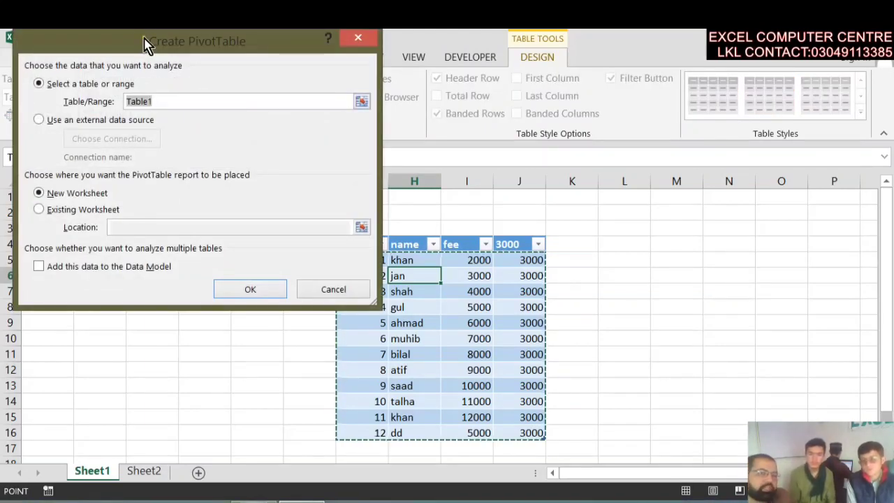
pyautogui.moveTo(159, 44); pyautogui.dragTo(281, 129)
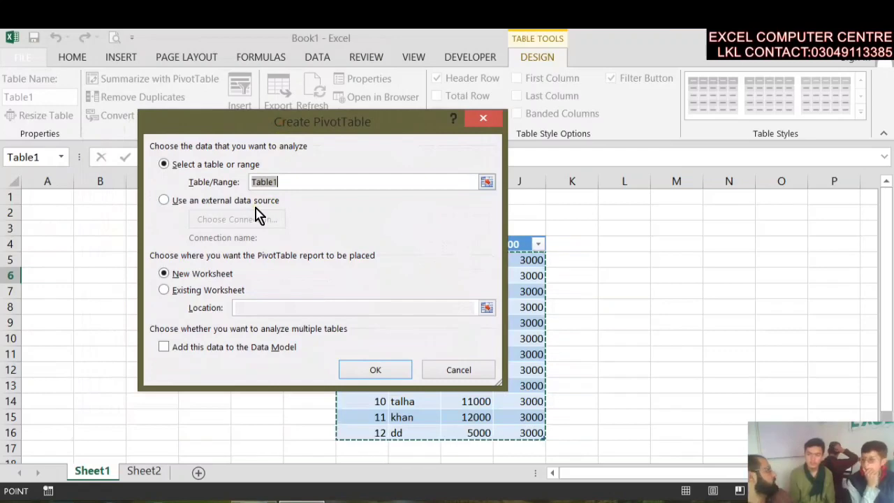
pyautogui.click(450, 368)
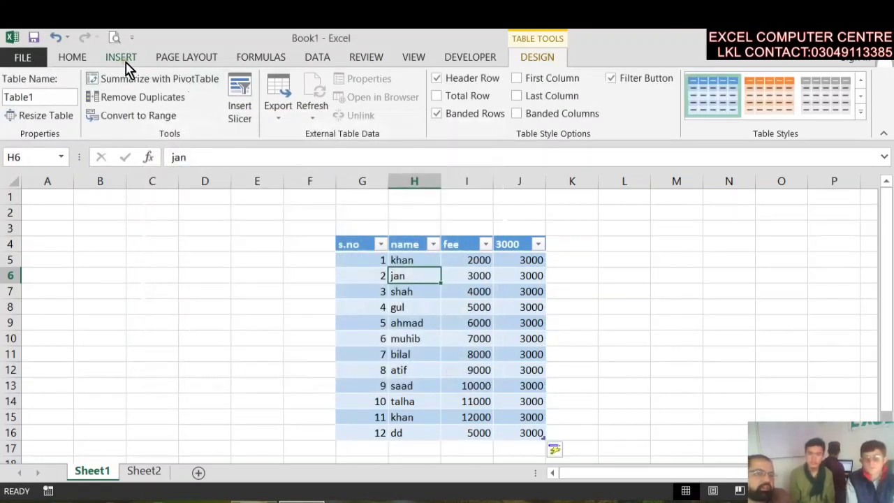
pyautogui.click(123, 59)
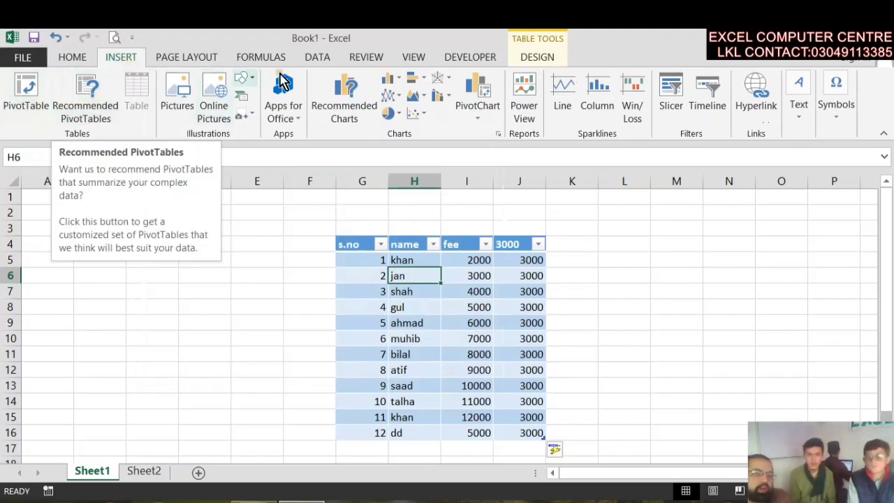
pyautogui.click(537, 59)
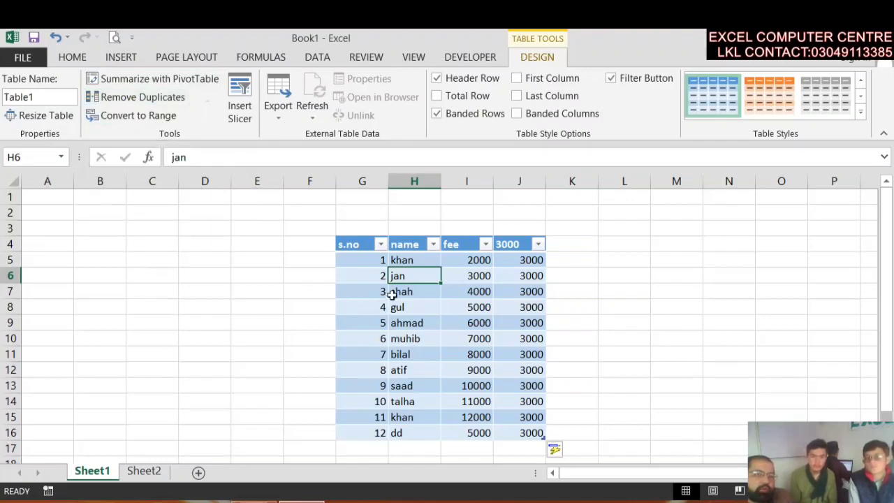
# - Remove duplicate rows from the table by comparing only the name column, with headers included
pyautogui.click(358, 244)
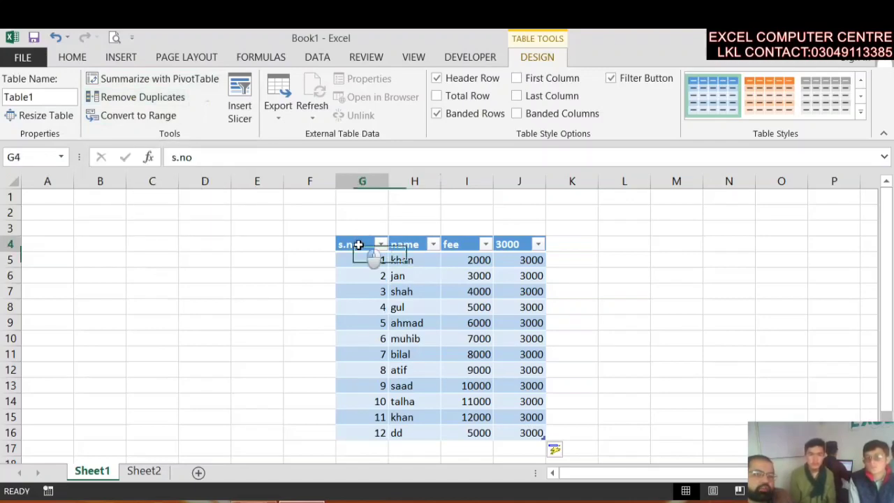
pyautogui.click(135, 97)
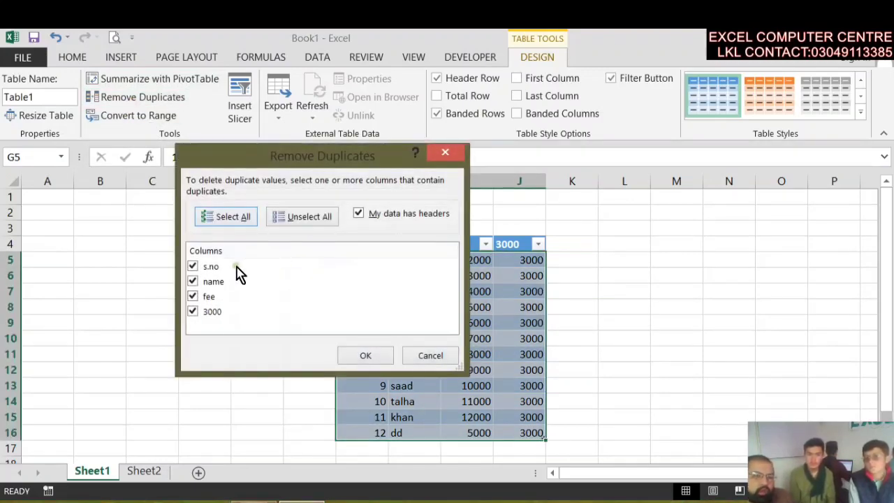
pyautogui.moveTo(307, 156); pyautogui.dragTo(722, 88)
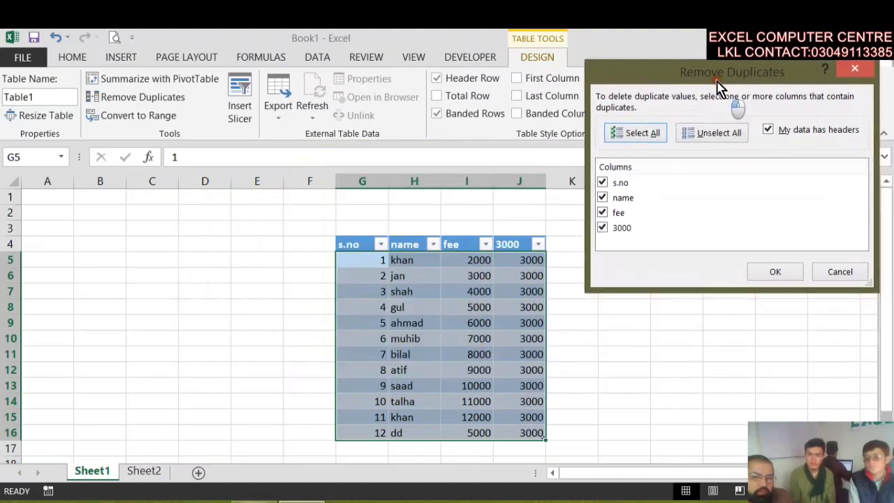
pyautogui.click(603, 199)
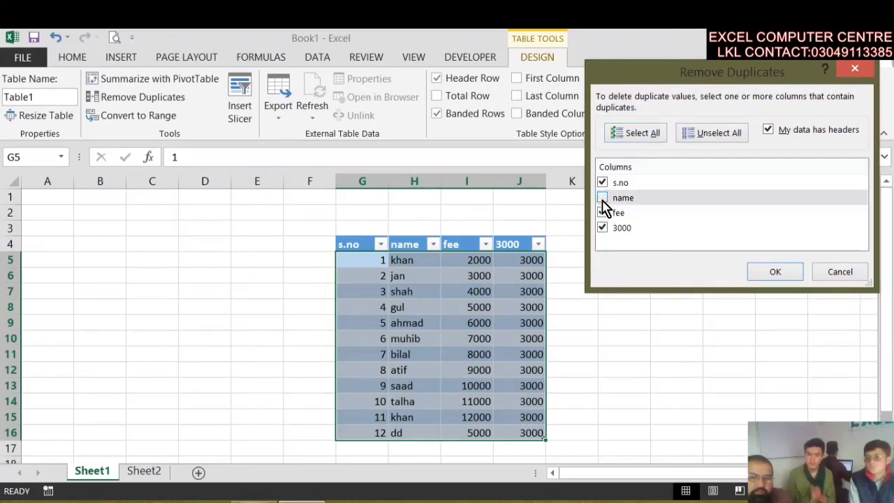
pyautogui.click(603, 184)
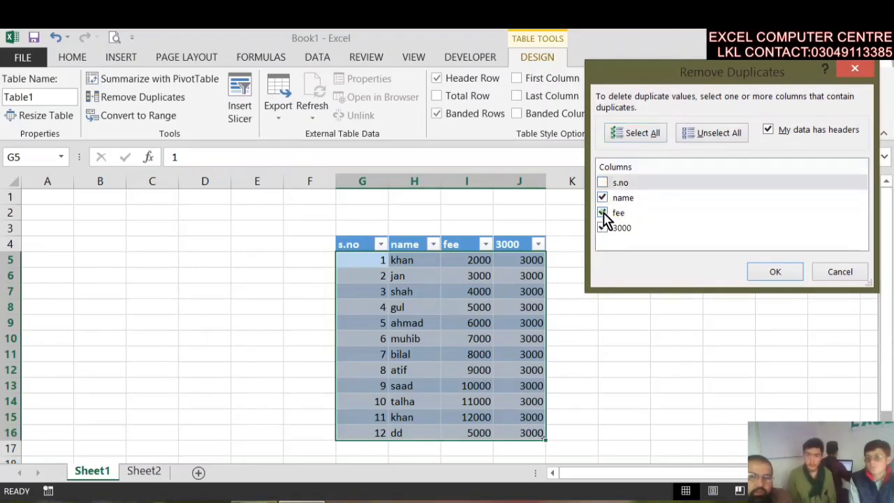
pyautogui.click(603, 213)
pyautogui.click(603, 227)
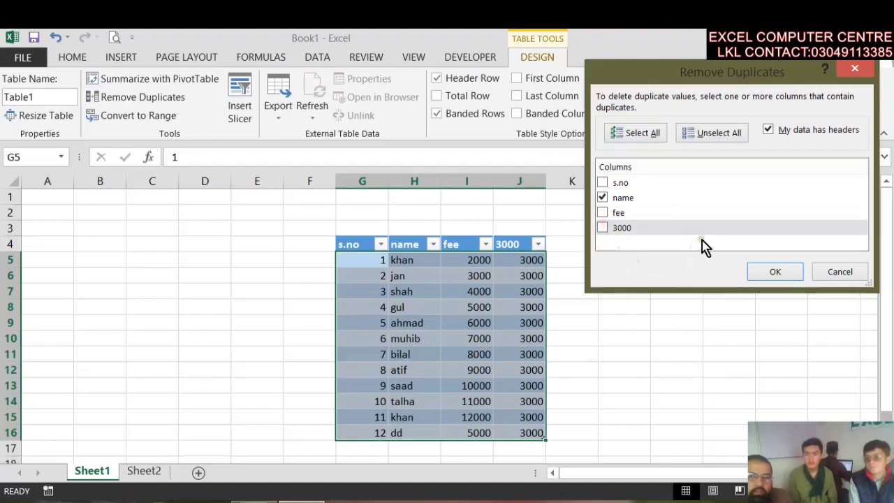
pyautogui.click(776, 274)
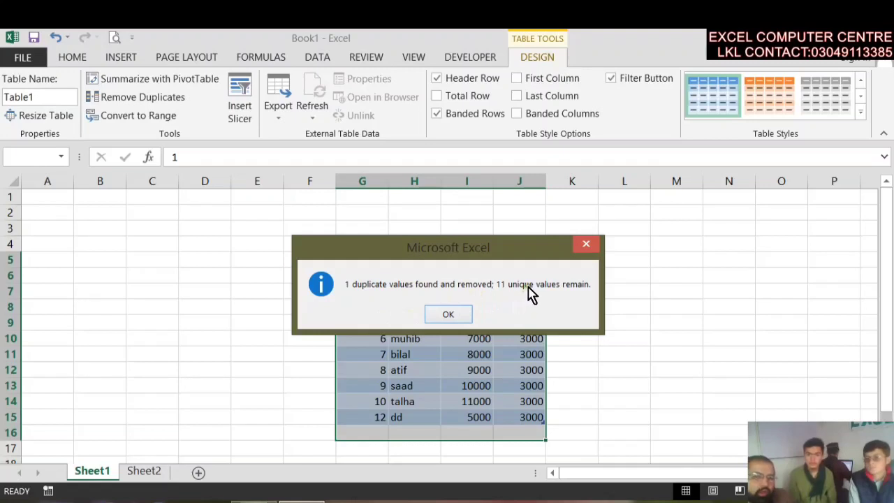
pyautogui.moveTo(529, 257); pyautogui.dragTo(551, 308)
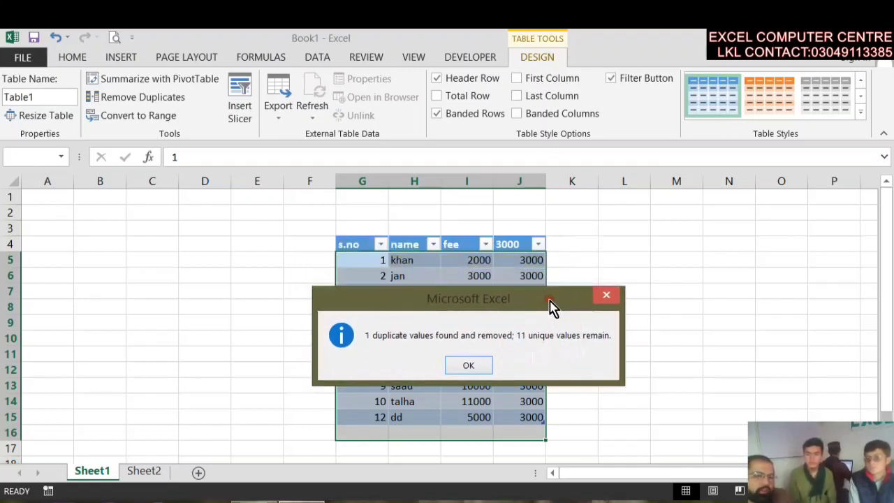
pyautogui.click(597, 299)
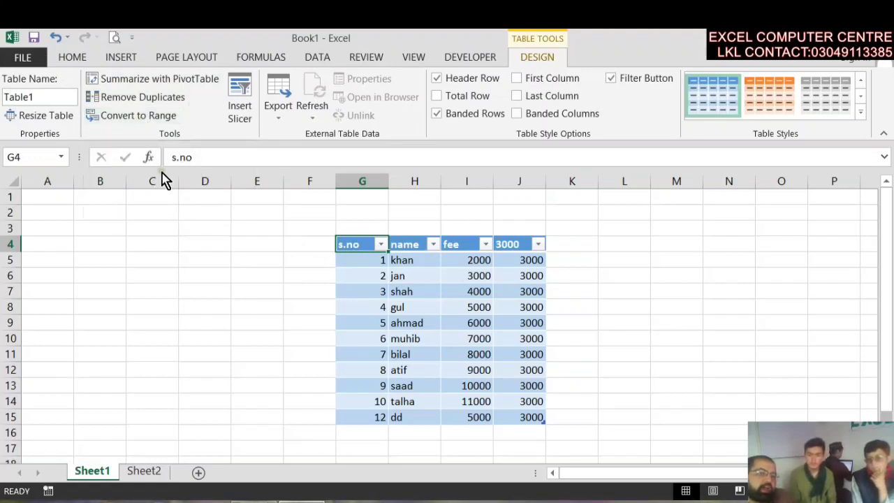
# - Convert the table to a normal range, check cells inside and outside it, and undo the conversion
pyautogui.click(147, 117)
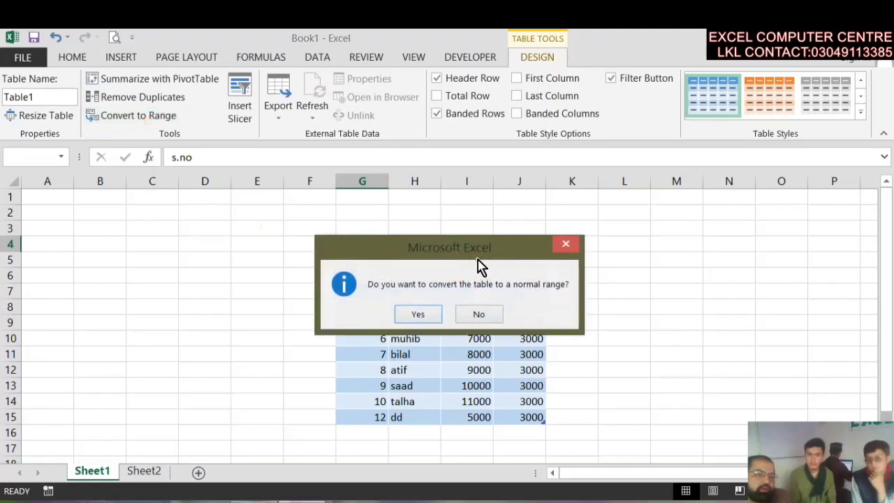
pyautogui.click(417, 316)
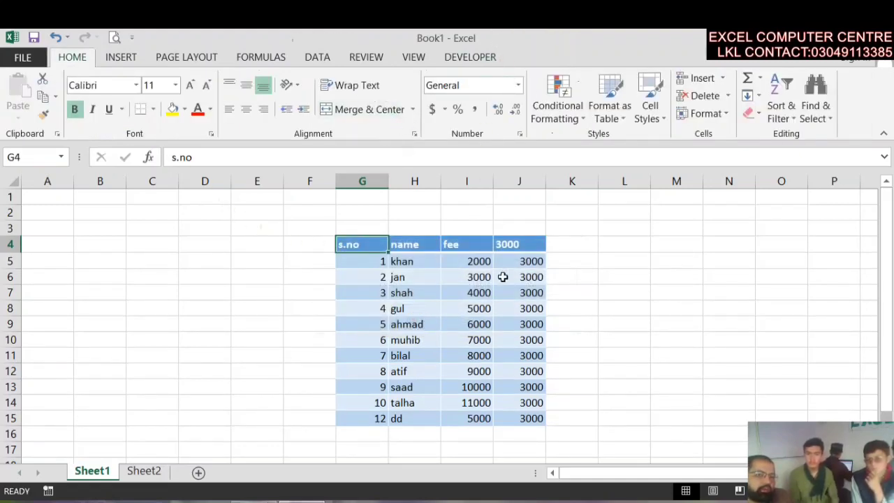
pyautogui.click(502, 277)
pyautogui.click(678, 308)
pyautogui.click(361, 321)
pyautogui.click(457, 309)
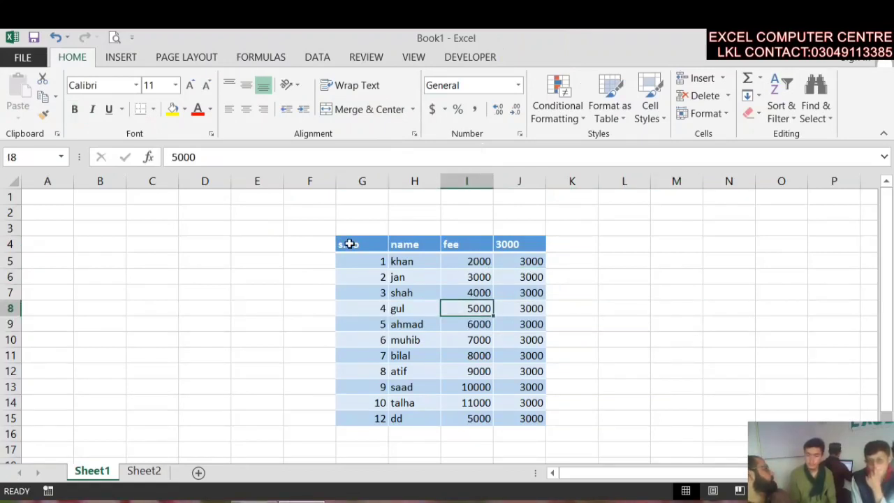
pyautogui.hotkey('ctrl', 'z')
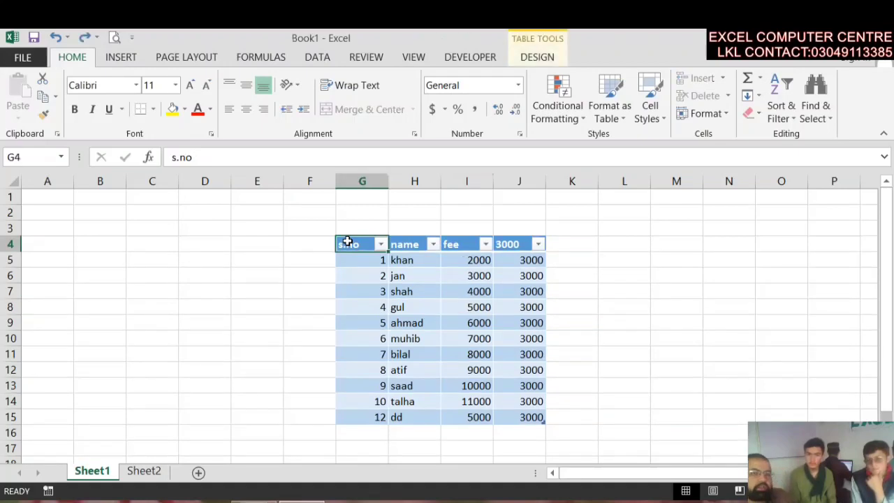
# - Insert a slicer for the s.no field and place it beside the table over columns M to O
pyautogui.click(414, 266)
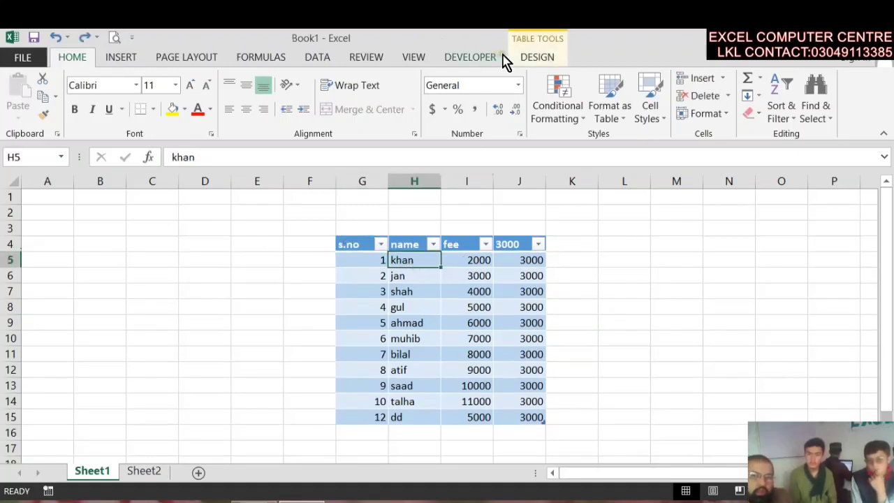
pyautogui.click(535, 59)
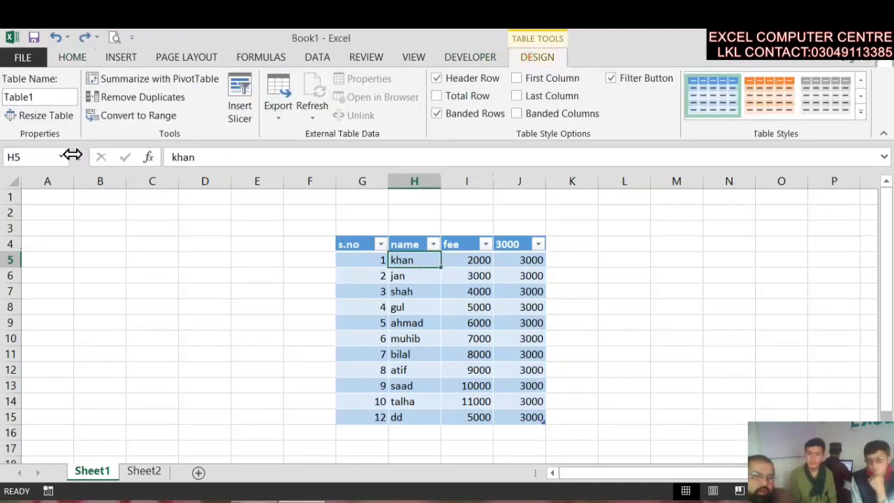
pyautogui.click(241, 101)
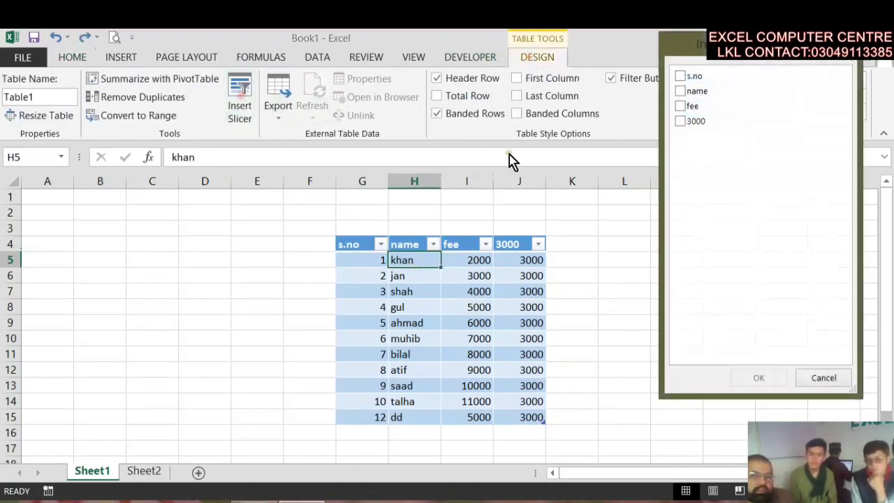
pyautogui.click(683, 79)
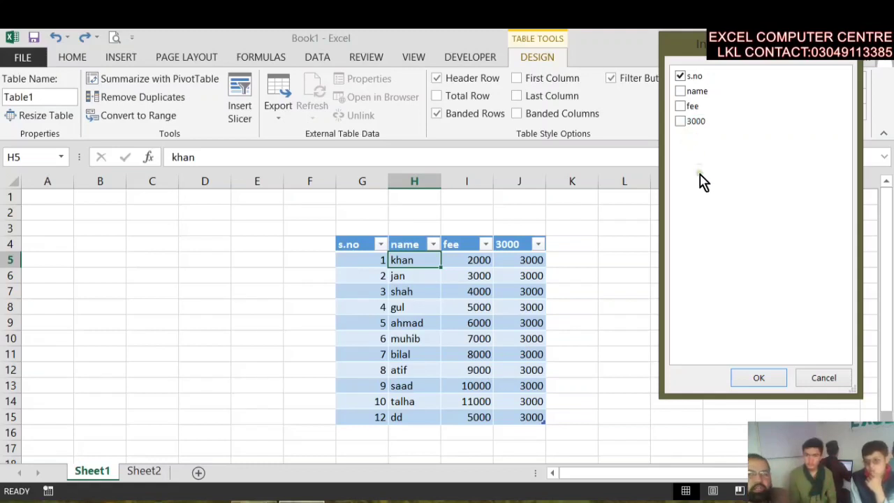
pyautogui.click(761, 379)
pyautogui.moveTo(410, 233); pyautogui.dragTo(704, 199)
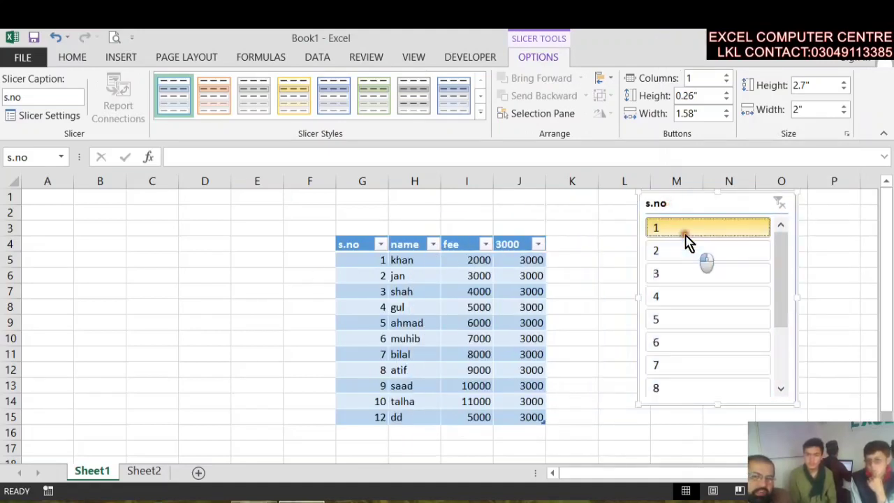
# - Try filtering the table with the s.no slicer by each item from 1 to 8, followed by 5 and 3
pyautogui.click(685, 233)
pyautogui.click(700, 251)
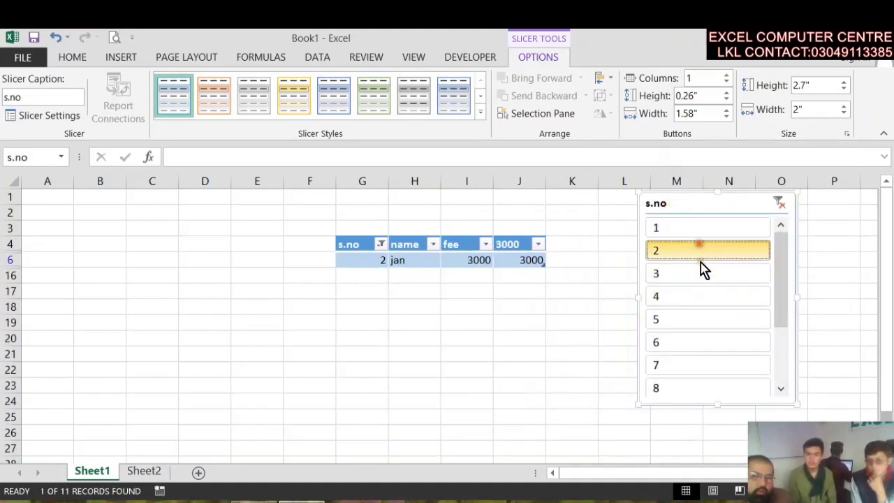
pyautogui.click(701, 273)
pyautogui.click(699, 296)
pyautogui.click(702, 320)
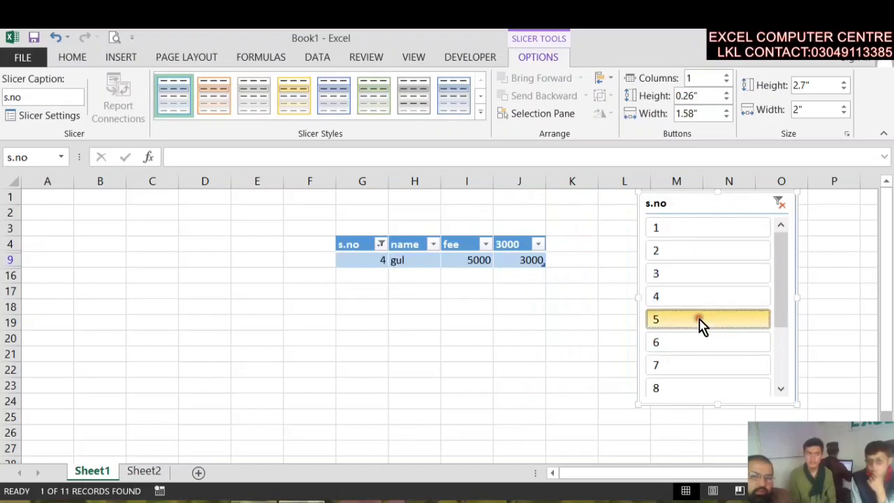
pyautogui.click(697, 347)
pyautogui.click(698, 368)
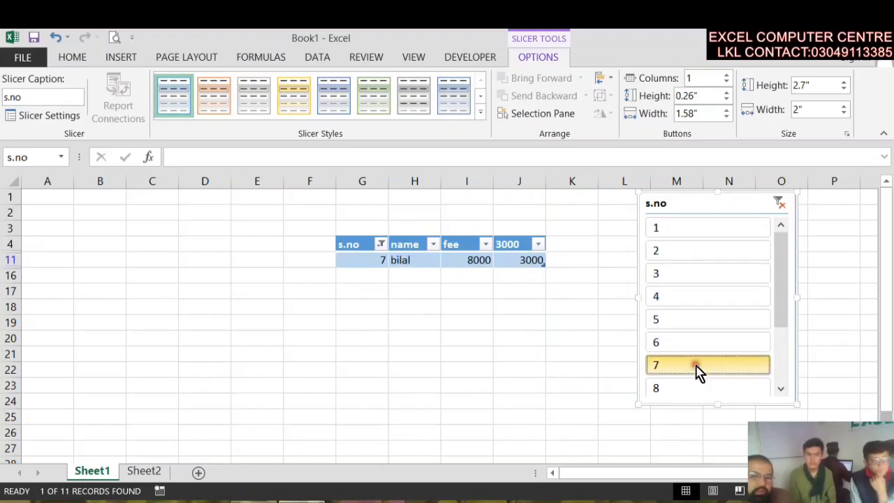
pyautogui.click(689, 390)
pyautogui.click(693, 325)
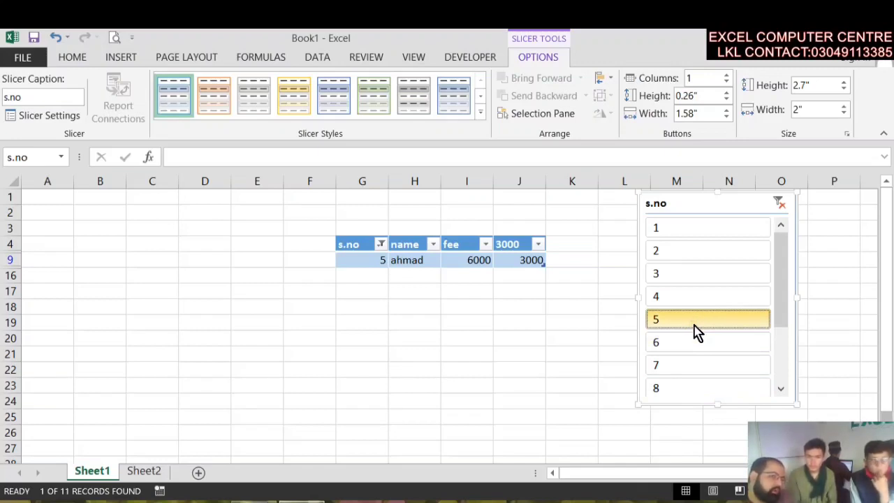
pyautogui.click(681, 274)
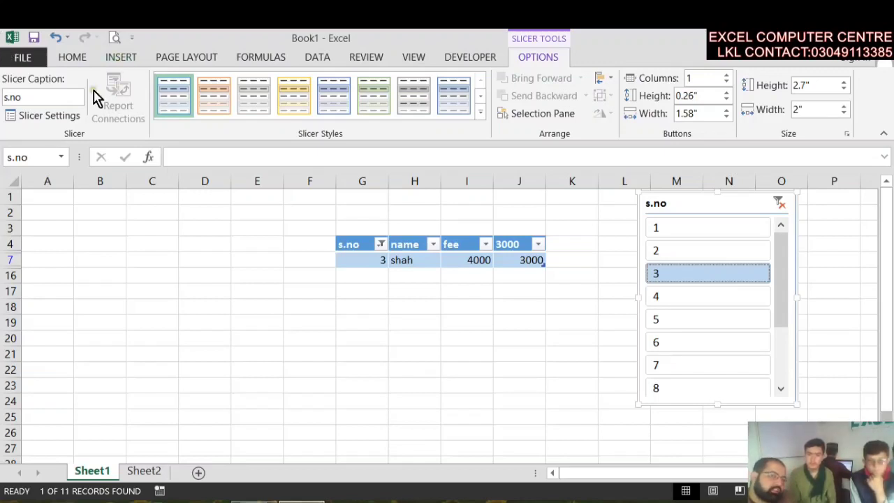
# - Change the slicer's header caption to silacer in the slicer settings
pyautogui.click(26, 96)
pyautogui.click(40, 98)
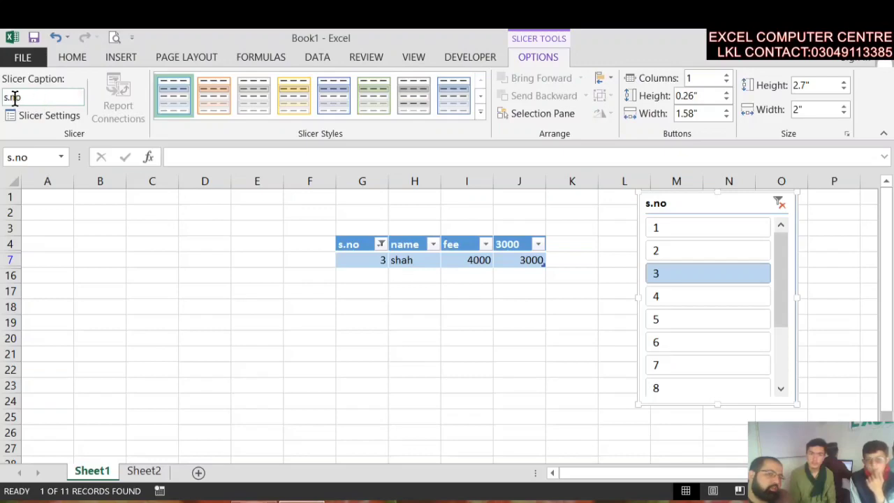
pyautogui.moveTo(15, 98); pyautogui.dragTo(27, 98)
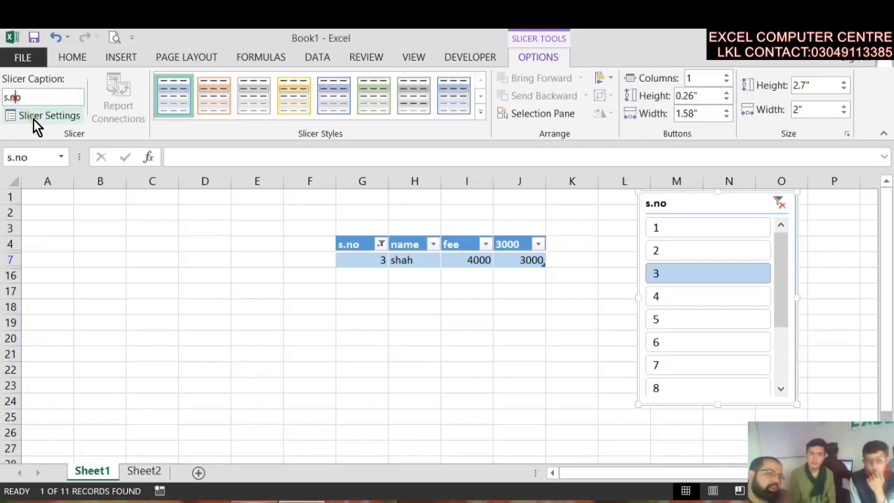
pyautogui.click(70, 115)
pyautogui.moveTo(613, 115); pyautogui.dragTo(284, 124)
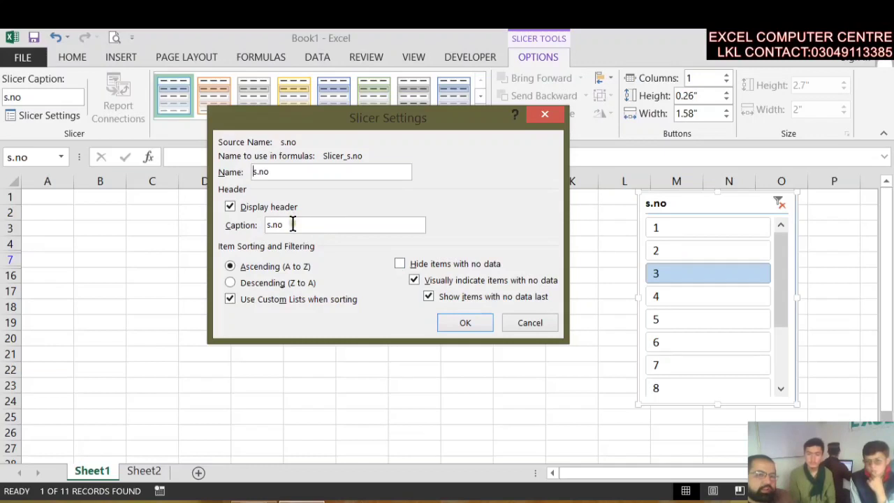
pyautogui.moveTo(293, 223); pyautogui.dragTo(95, 271)
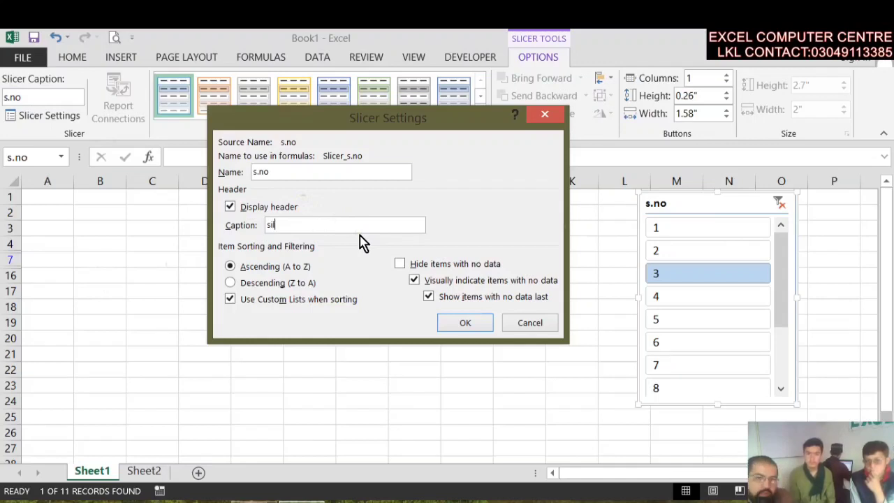
pyautogui.press('Return')
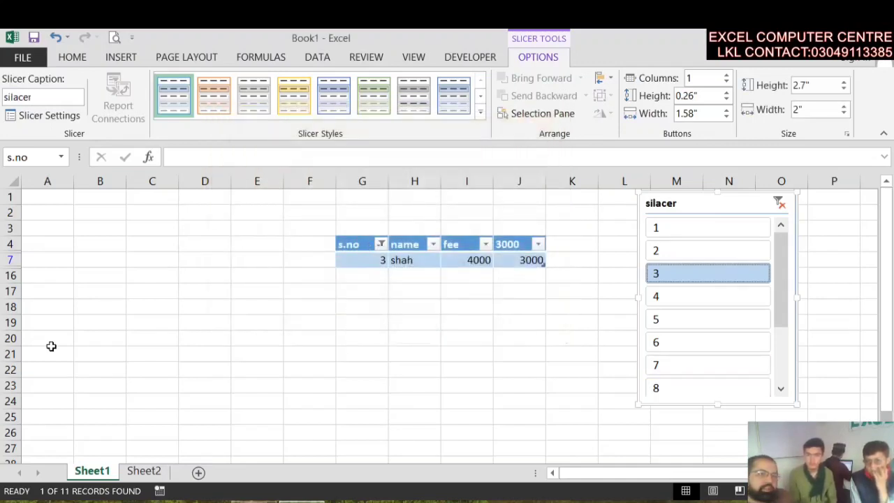
# - Review the slicer's sorting and filtering settings without changing them, and filter the table to s.no 2
pyautogui.click(66, 116)
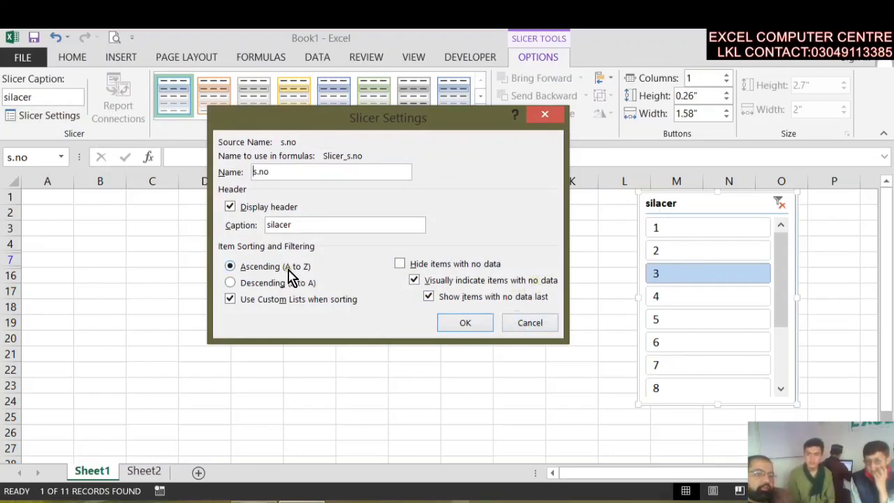
pyautogui.click(530, 322)
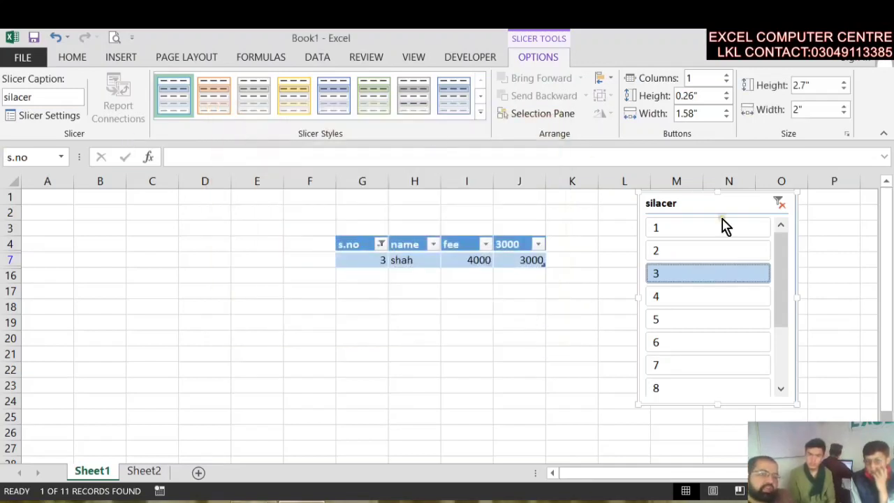
pyautogui.click(707, 251)
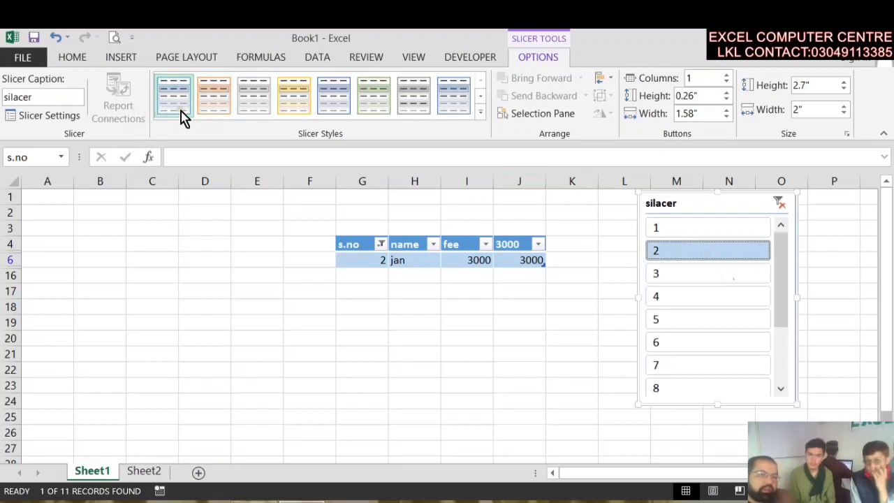
# - Try several slicer styles and apply the darker grey one, seventh among the displayed styles
pyautogui.click(219, 105)
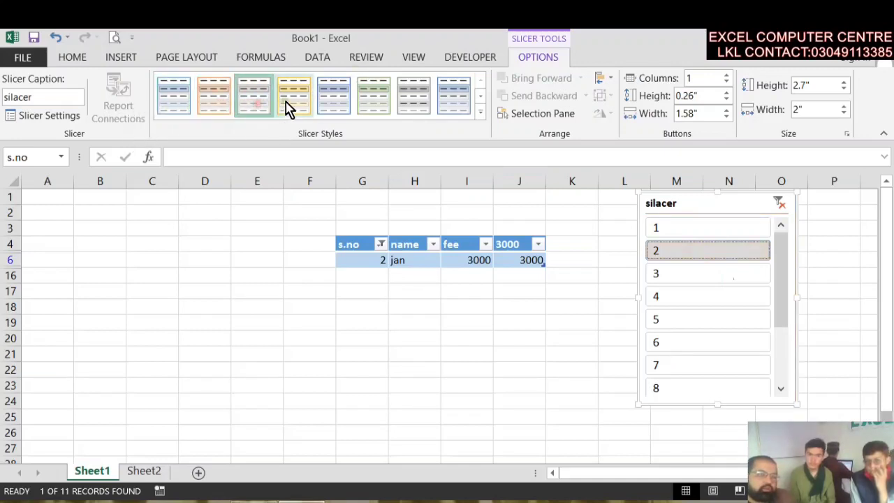
pyautogui.click(429, 109)
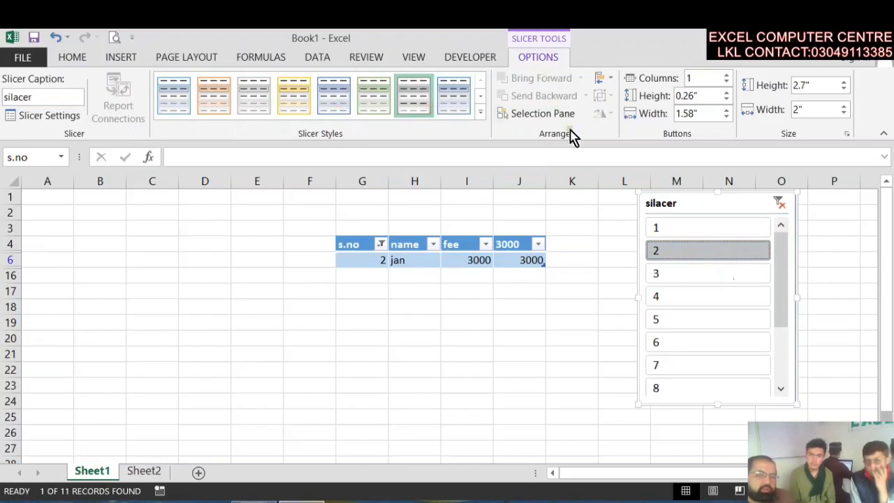
pyautogui.click(606, 80)
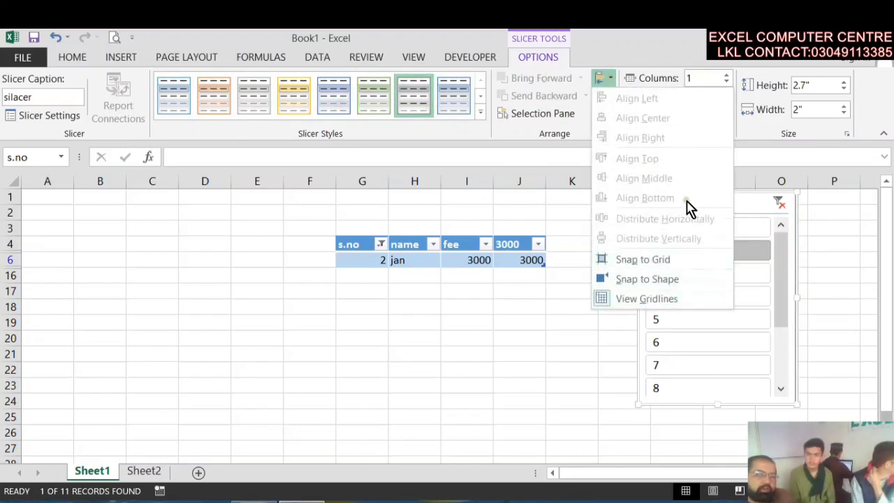
pyautogui.click(727, 298)
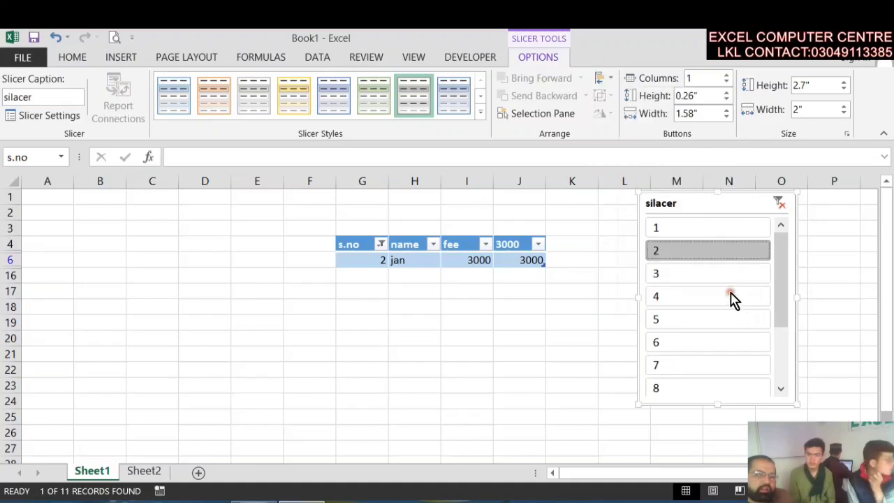
# - Try larger and smaller button heights for the slicer, including 0.6 and 0.1 inches, and set the height to 0.3 inches
pyautogui.click(725, 93)
pyautogui.click(725, 93)
pyautogui.click(726, 93)
pyautogui.click(726, 93)
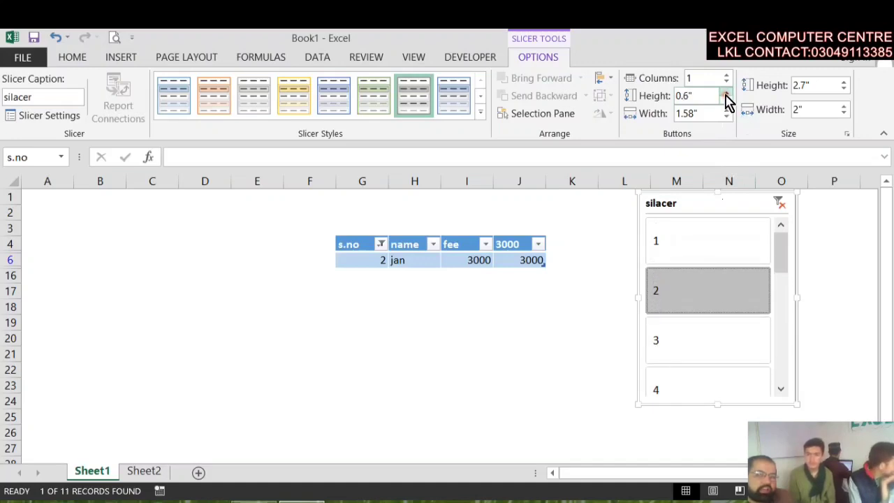
pyautogui.click(726, 100)
pyautogui.click(725, 100)
pyautogui.click(726, 100)
pyautogui.click(726, 100)
pyautogui.click(726, 100)
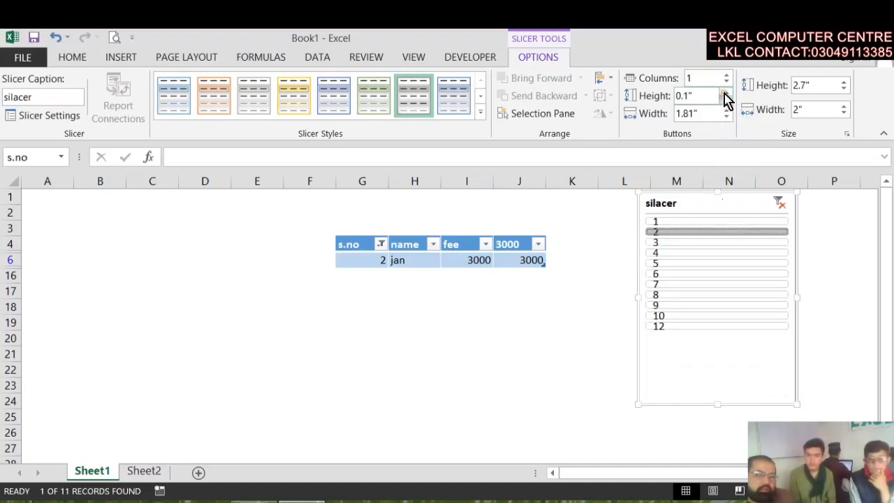
pyautogui.click(725, 92)
pyautogui.click(725, 92)
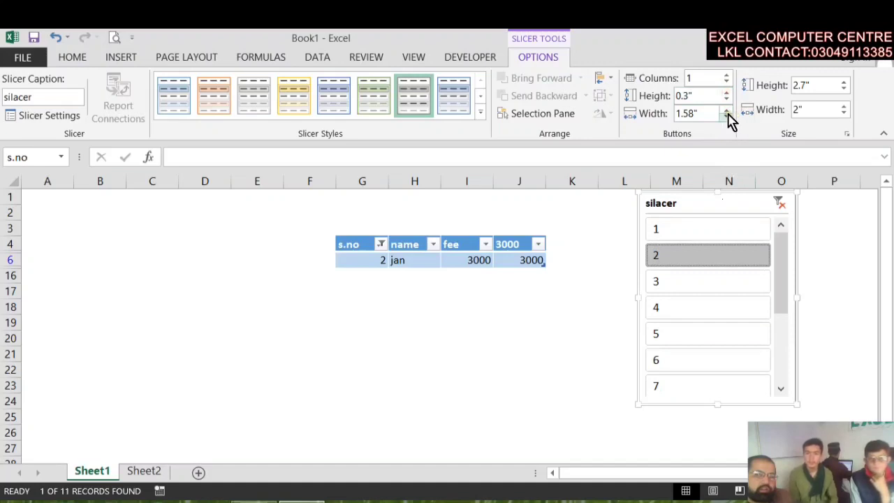
# - Reduce the width of the slicer's buttons to 1 inch
pyautogui.click(727, 116)
pyautogui.click(727, 116)
pyautogui.click(727, 117)
pyautogui.click(727, 117)
pyautogui.click(727, 117)
pyautogui.click(728, 117)
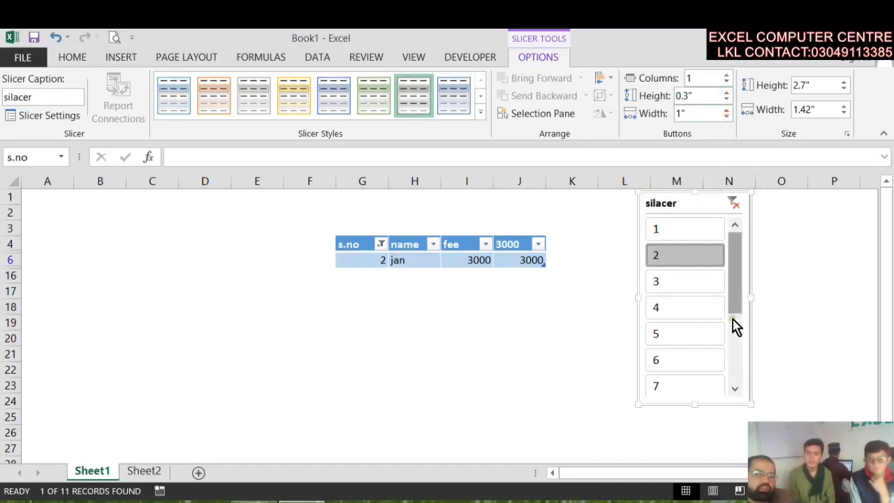
# - Filter the table to s.no 3 and then 4 with the slicer, and delete the slicer
pyautogui.click(684, 283)
pyautogui.click(683, 308)
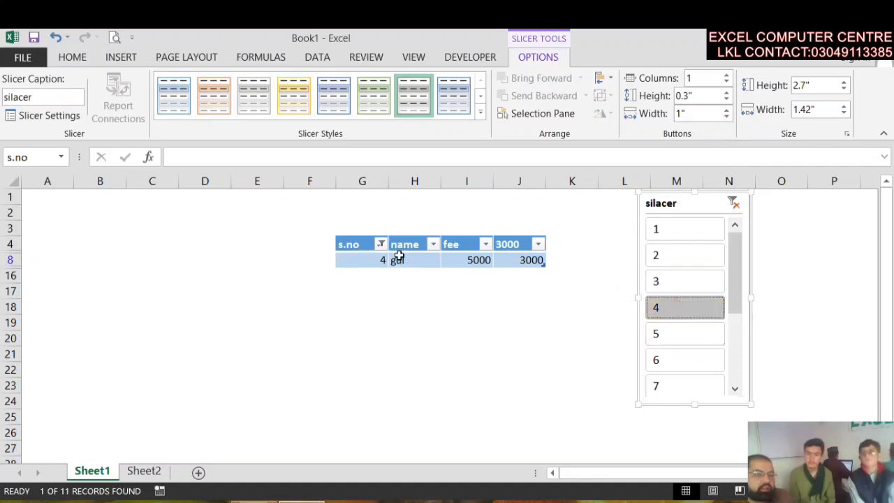
pyautogui.moveTo(375, 258); pyautogui.dragTo(530, 261)
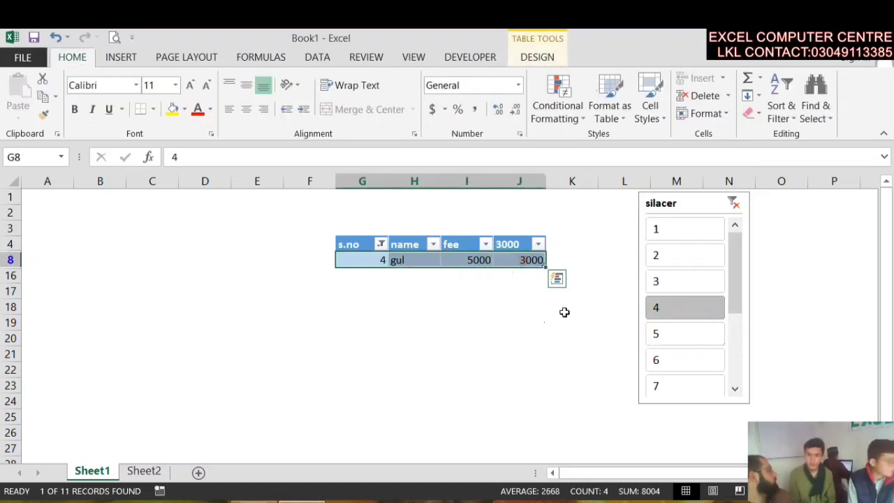
pyautogui.click(690, 209)
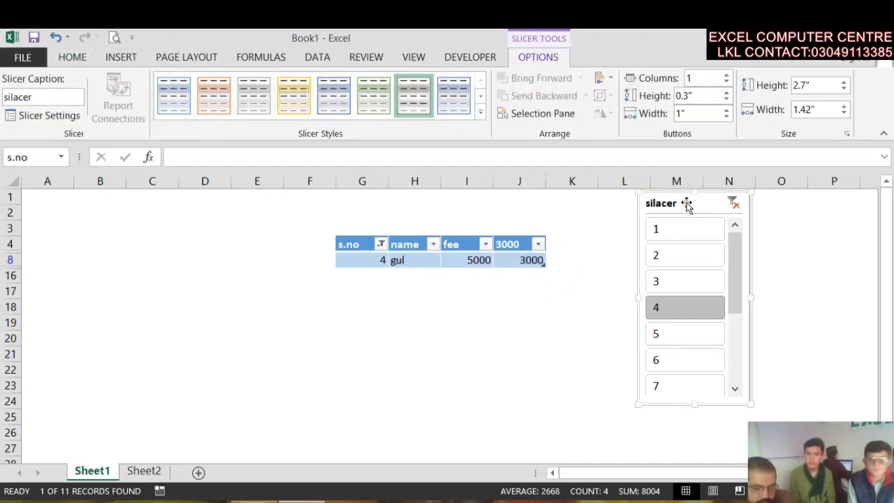
pyautogui.press('Delete')
pyautogui.click(537, 57)
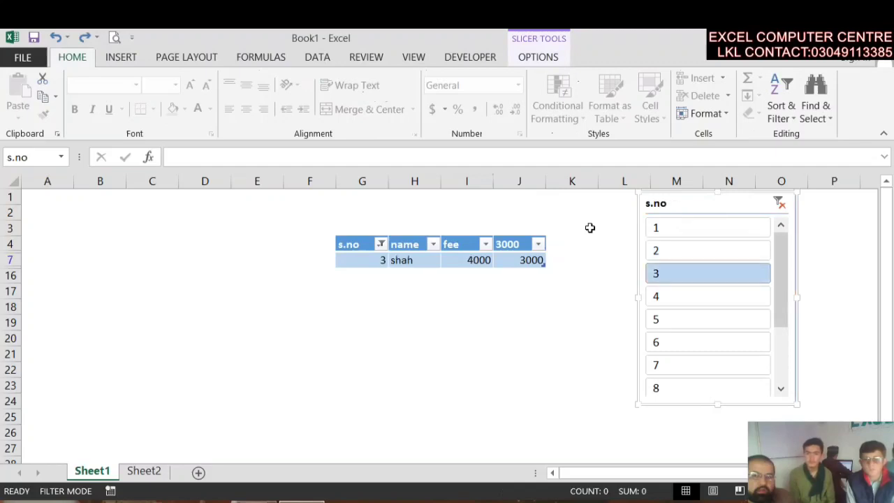
# - Undo the slicer changes back to the unfiltered table and delete the s.no slicer
pyautogui.hotkey('ctrl', 'z')
pyautogui.hotkey('ctrl', 'z')
pyautogui.hotkey('ctrl', 'z')
pyautogui.hotkey('ctrl', 'z')
pyautogui.hotkey('ctrl', 'z')
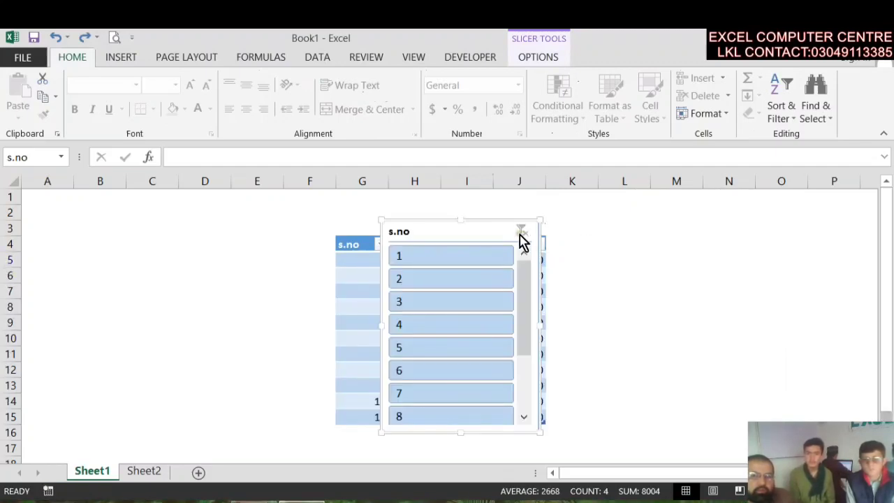
pyautogui.press('Delete')
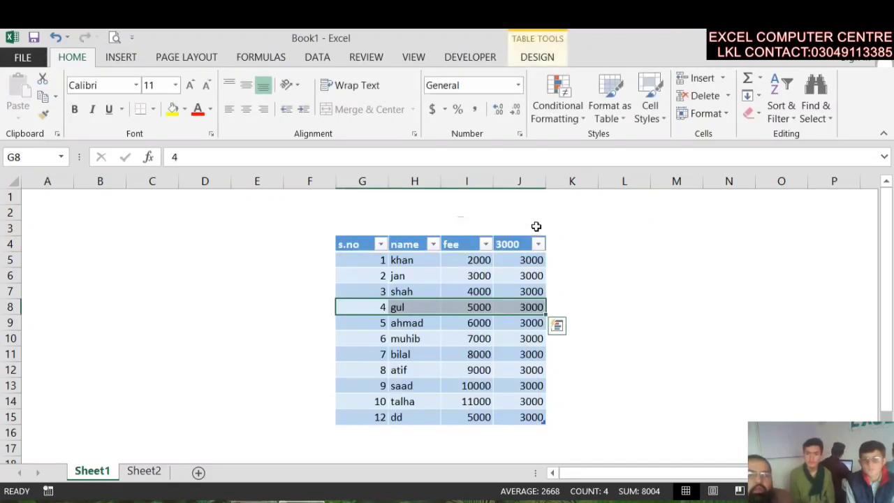
# - Review the address, name and description settings for exporting the table to a SharePoint list, and cancel the export
pyautogui.click(500, 275)
pyautogui.click(541, 57)
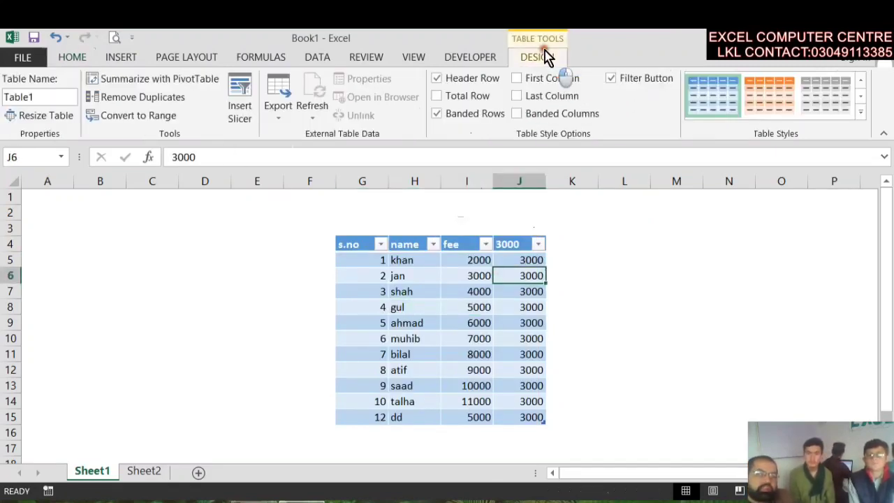
pyautogui.click(277, 121)
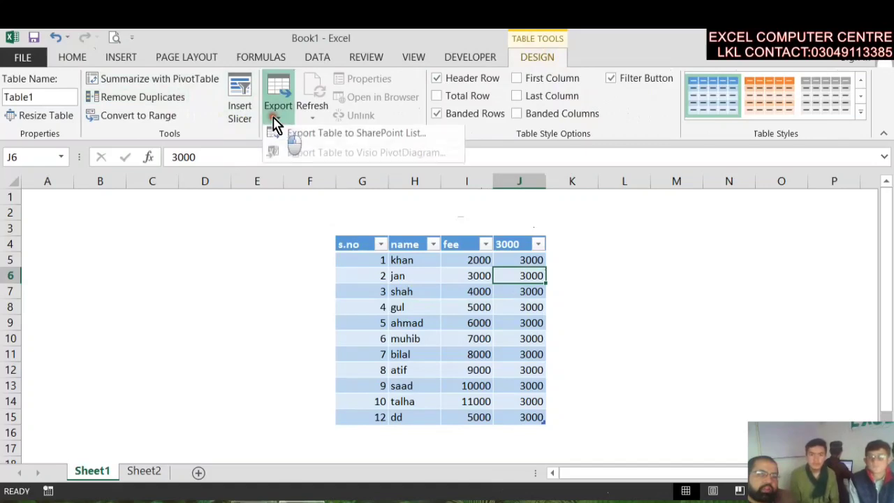
pyautogui.click(407, 302)
pyautogui.click(370, 272)
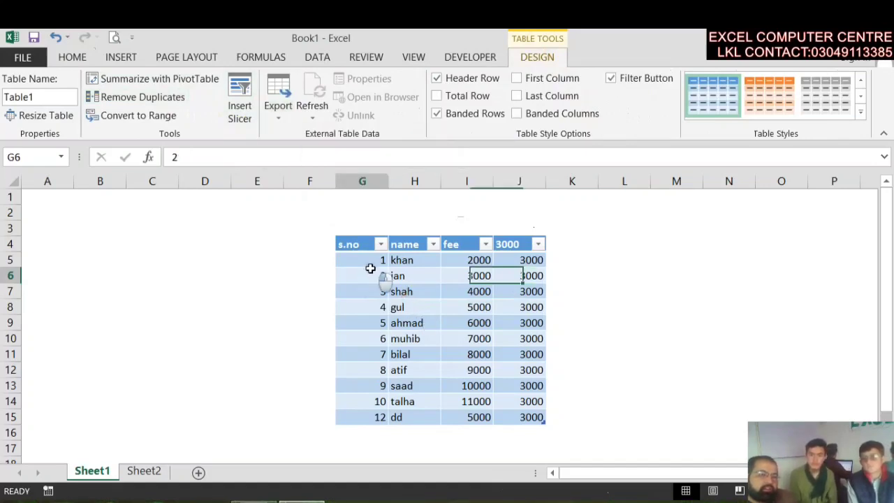
pyautogui.moveTo(364, 245); pyautogui.dragTo(377, 258)
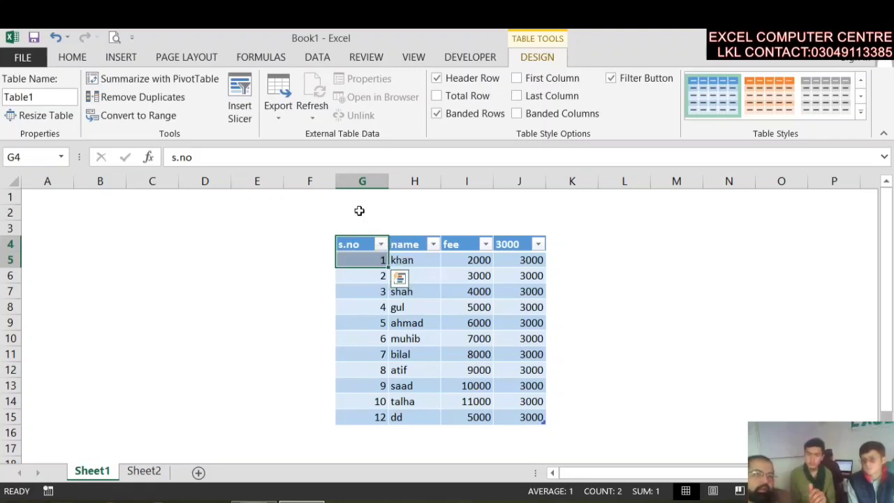
pyautogui.click(276, 110)
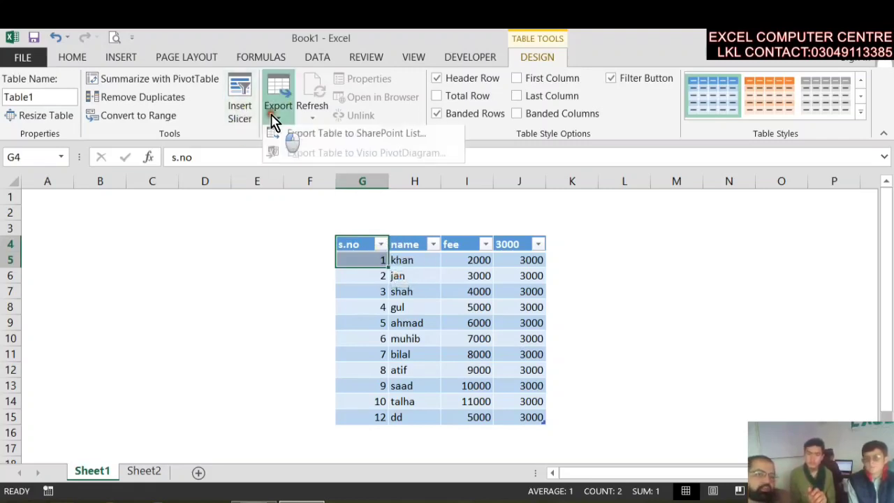
pyautogui.click(372, 146)
pyautogui.moveTo(389, 90); pyautogui.dragTo(688, 96)
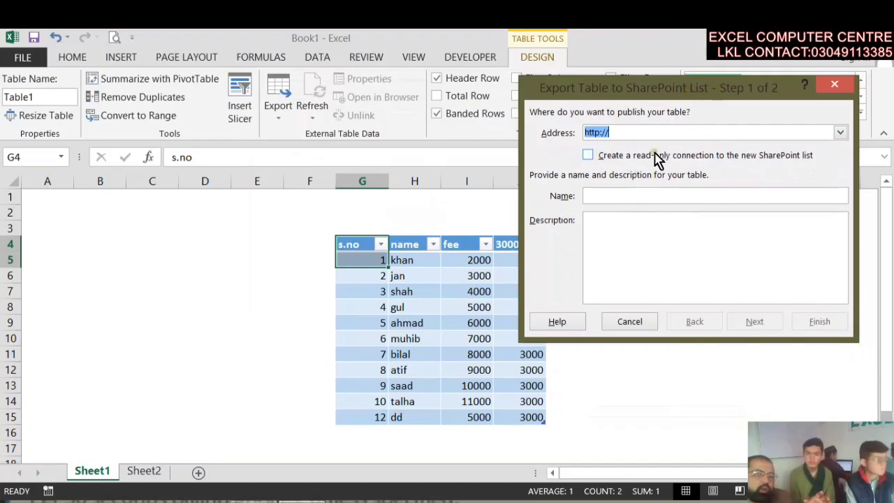
pyautogui.click(657, 130)
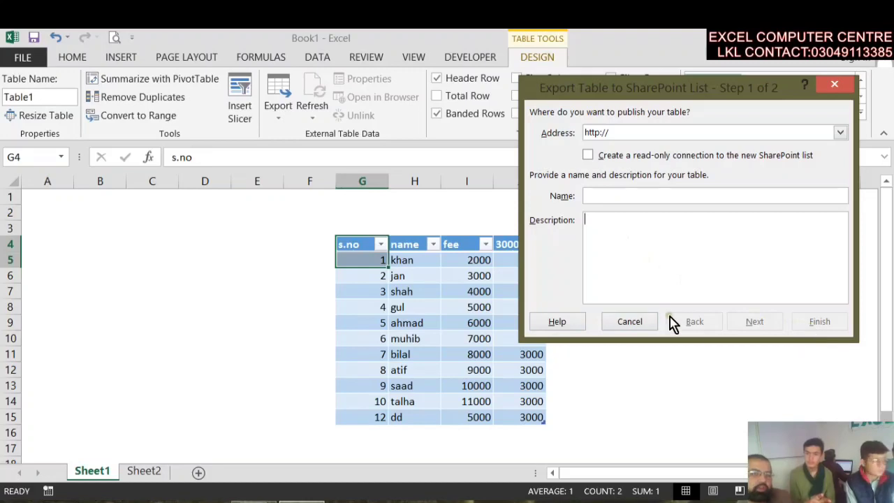
pyautogui.click(643, 324)
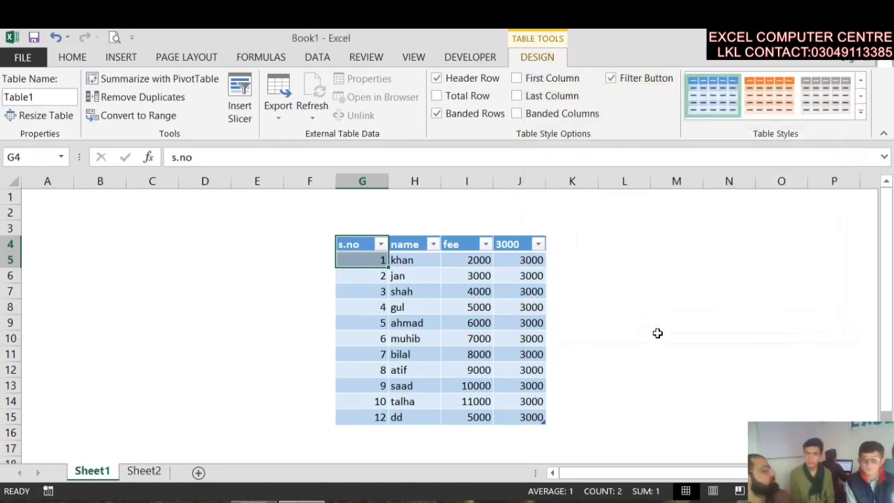
# - Refresh all data from the table's external data options and select the first name cell, H5
pyautogui.click(312, 109)
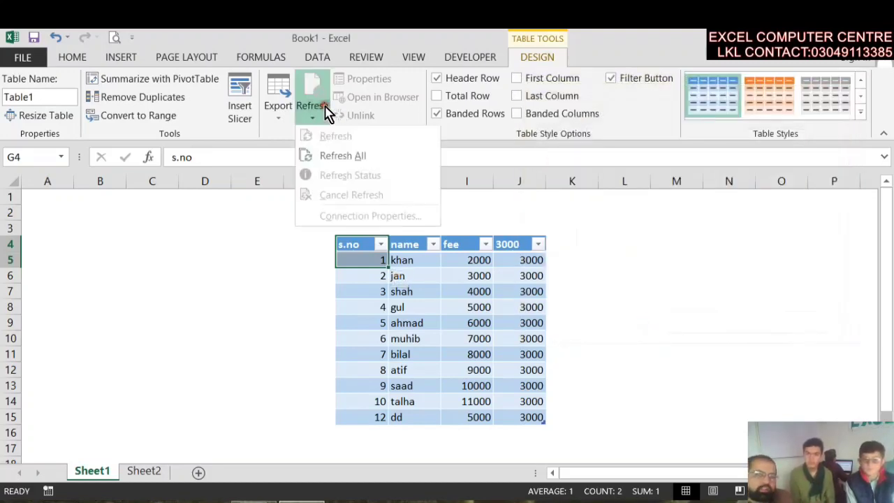
pyautogui.click(364, 164)
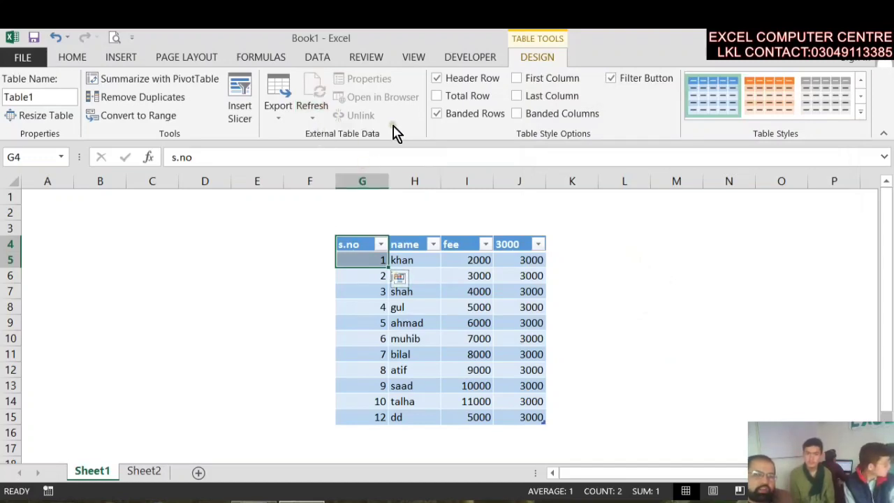
pyautogui.click(429, 261)
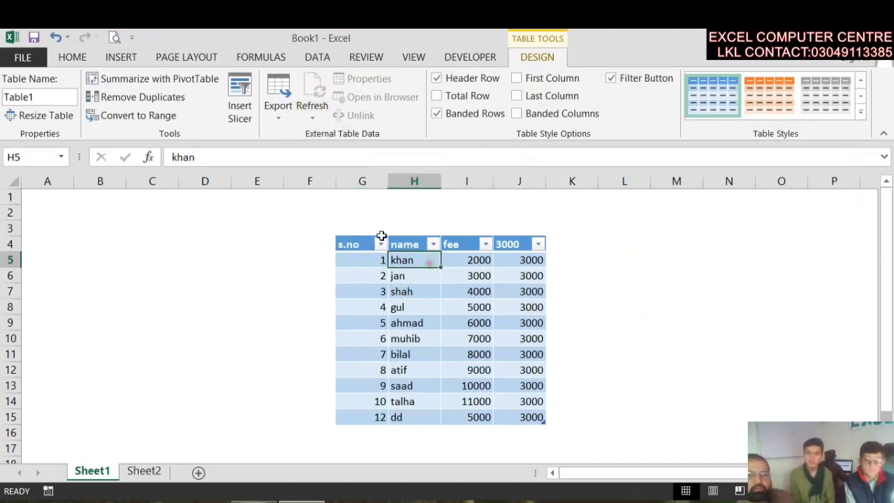
# - Try hiding and restoring the table's header row, and add a total row beneath the data
pyautogui.click(455, 83)
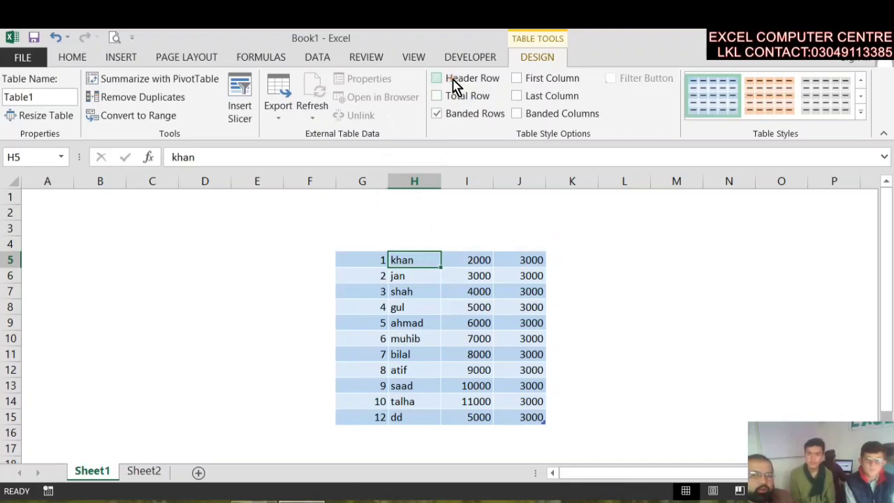
pyautogui.click(455, 84)
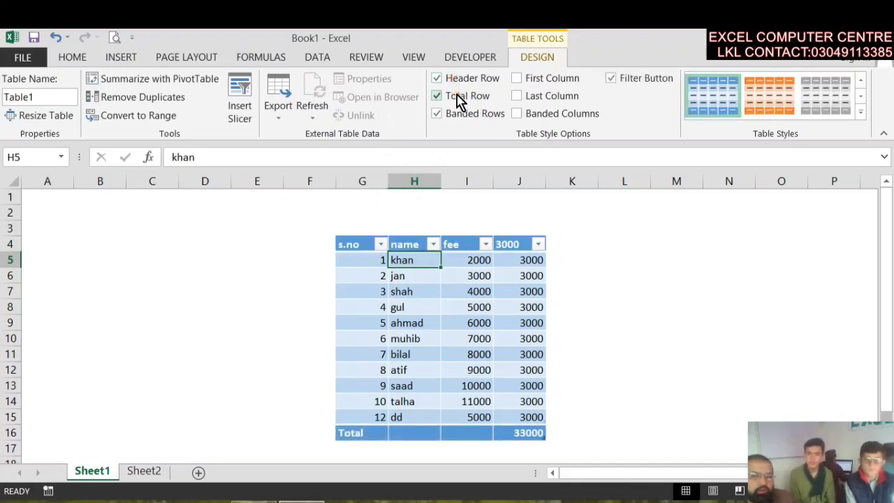
pyautogui.moveTo(402, 436); pyautogui.dragTo(489, 433)
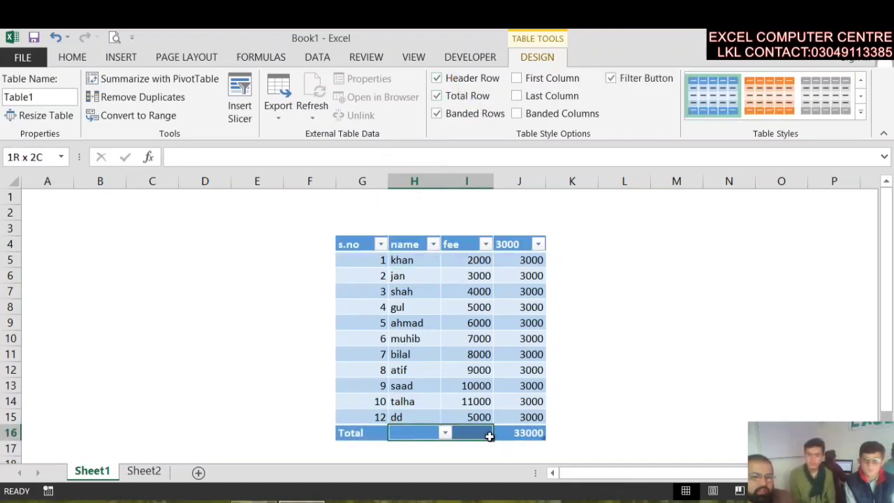
pyautogui.click(472, 98)
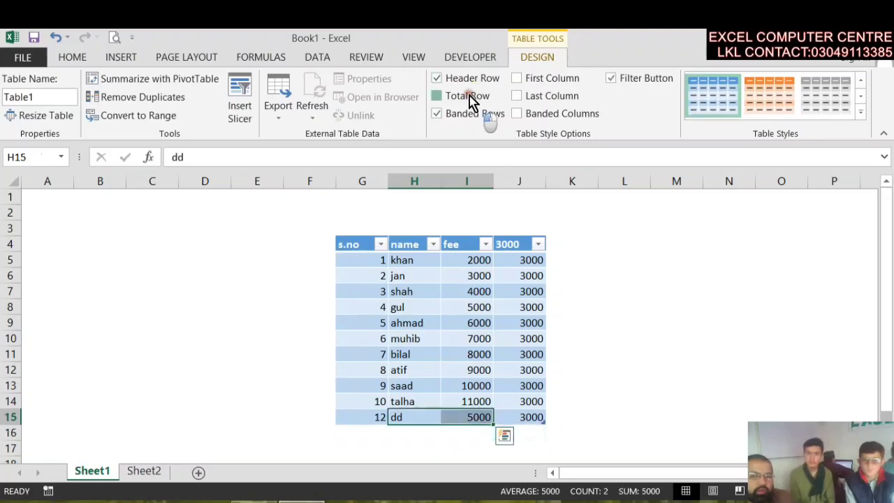
pyautogui.click(472, 97)
# - Try Count Numbers as the total row function for the name column
pyautogui.click(415, 434)
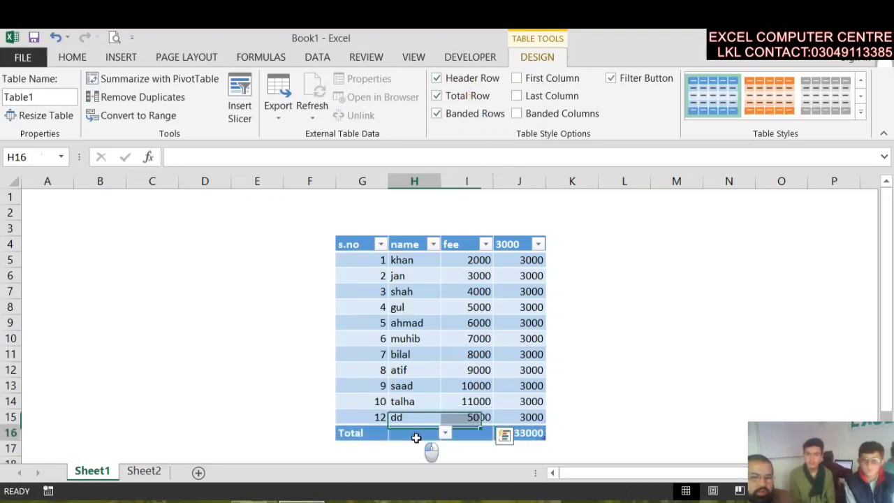
pyautogui.click(445, 433)
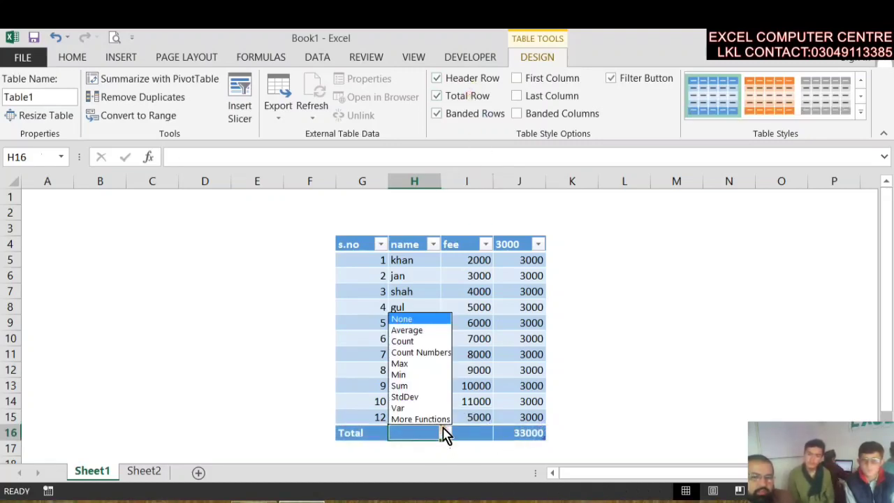
pyautogui.click(432, 353)
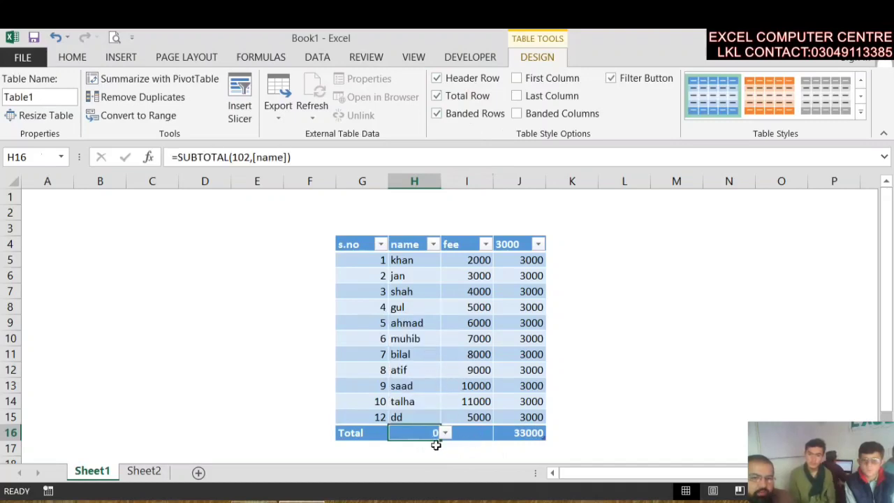
# - Set the fee column's total row function to Sum and refresh all data
pyautogui.click(466, 433)
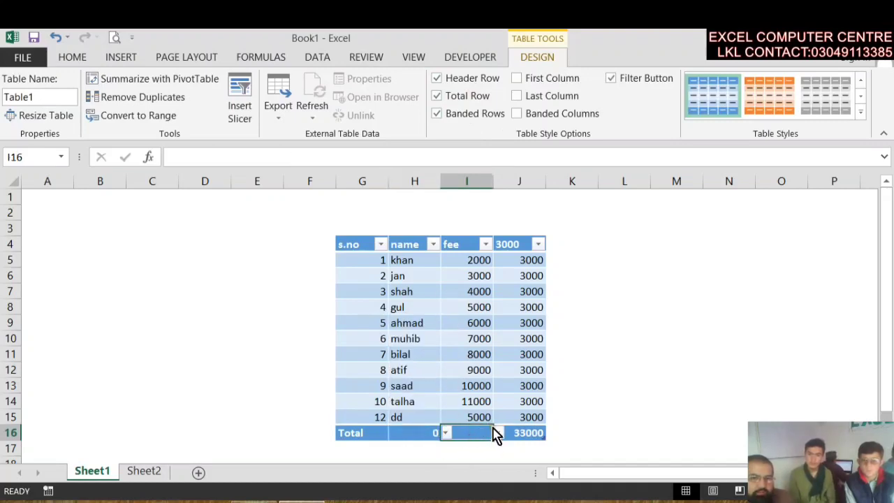
pyautogui.click(497, 433)
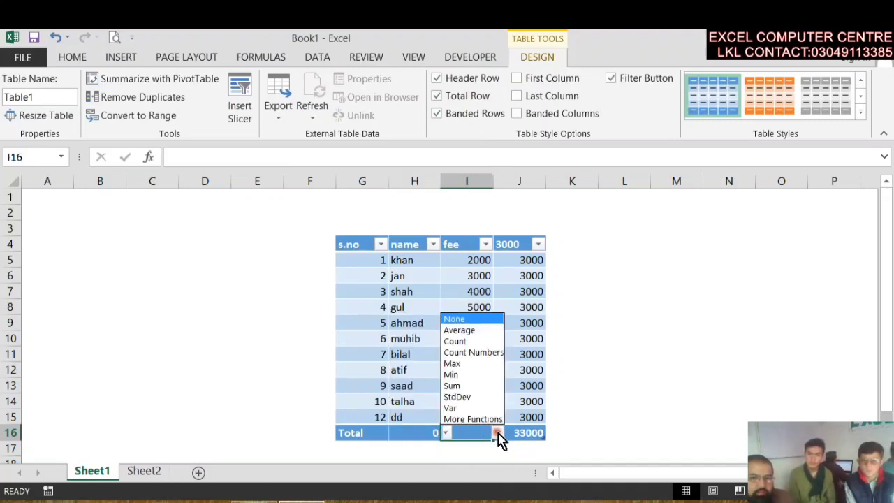
pyautogui.click(482, 386)
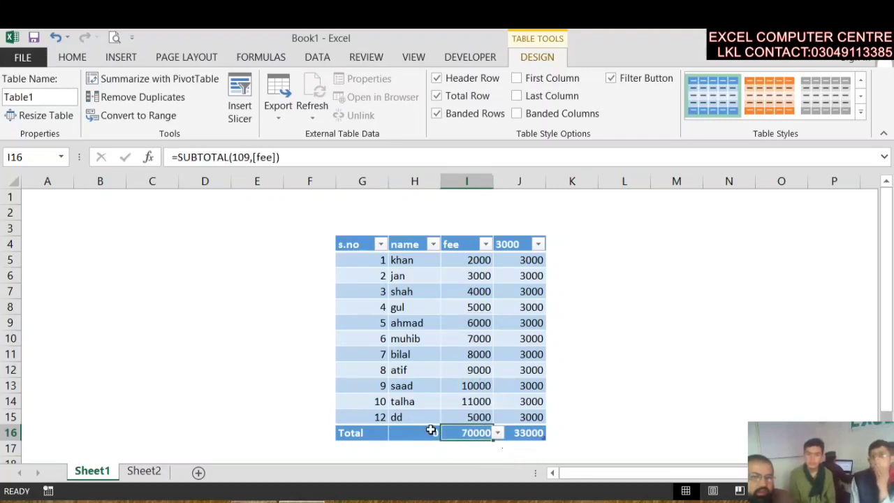
pyautogui.click(313, 120)
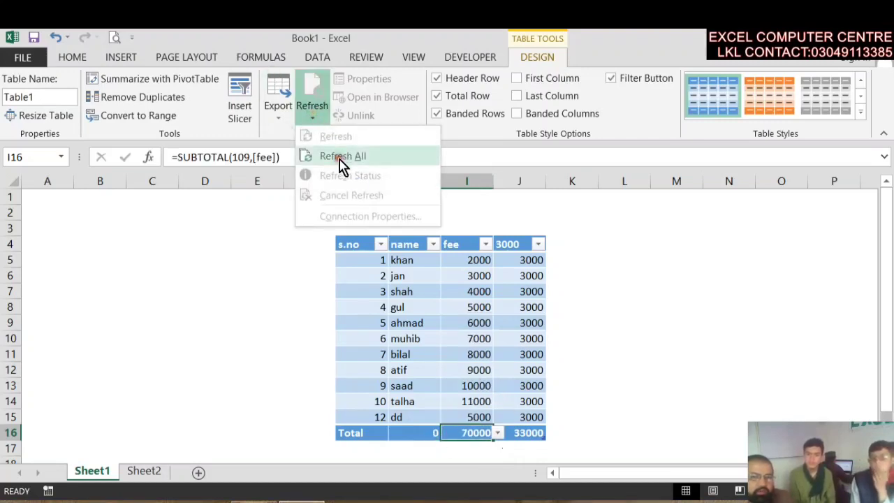
pyautogui.click(337, 155)
# - Change the name column's total row function to Count and deselect the table
pyautogui.click(424, 433)
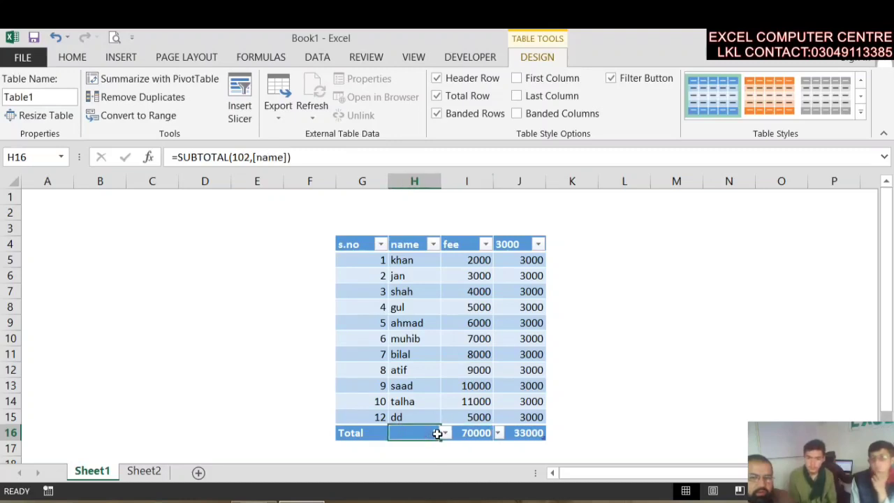
pyautogui.click(440, 433)
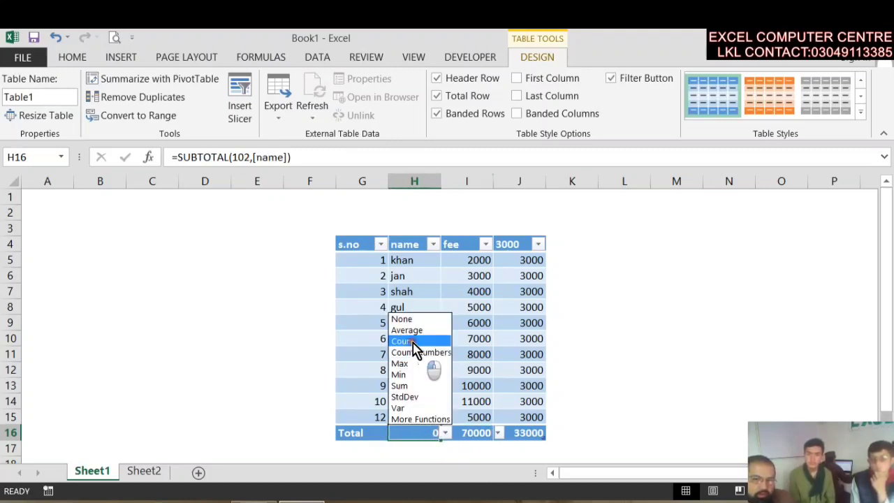
pyautogui.click(408, 341)
pyautogui.click(468, 433)
pyautogui.click(629, 419)
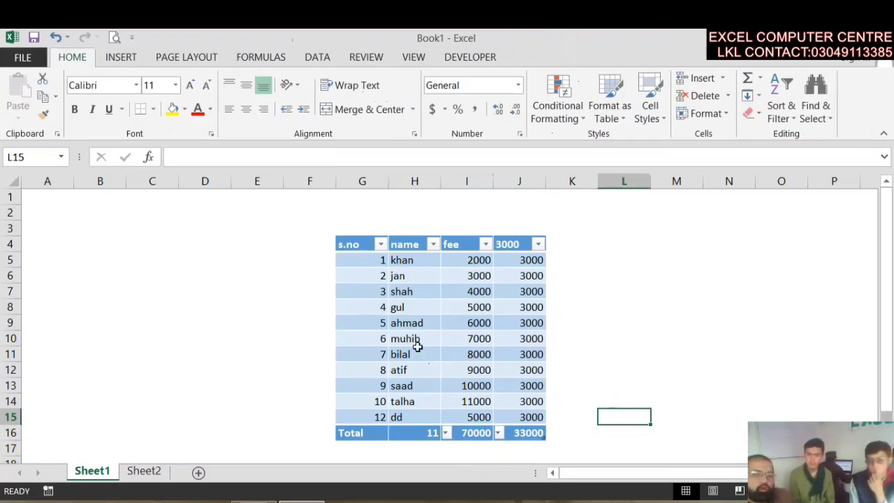
# - Select a cell in the fee table and remove the table's total row
pyautogui.click(434, 233)
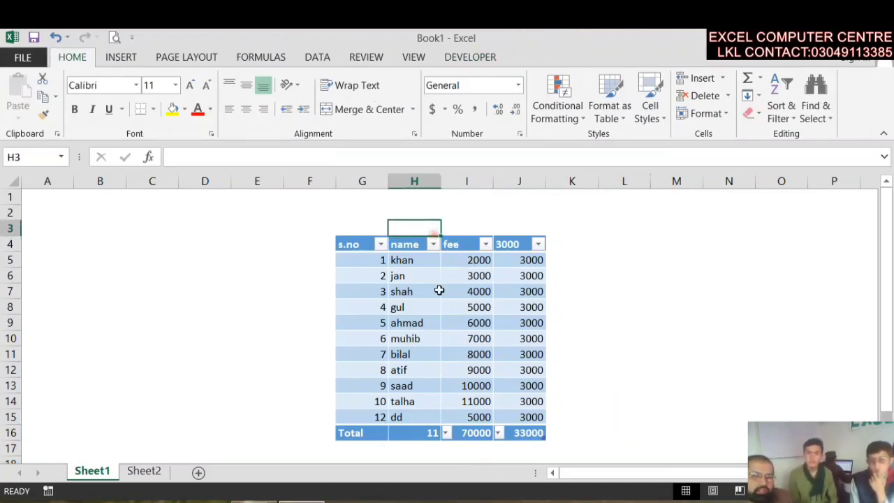
pyautogui.click(437, 290)
pyautogui.click(550, 54)
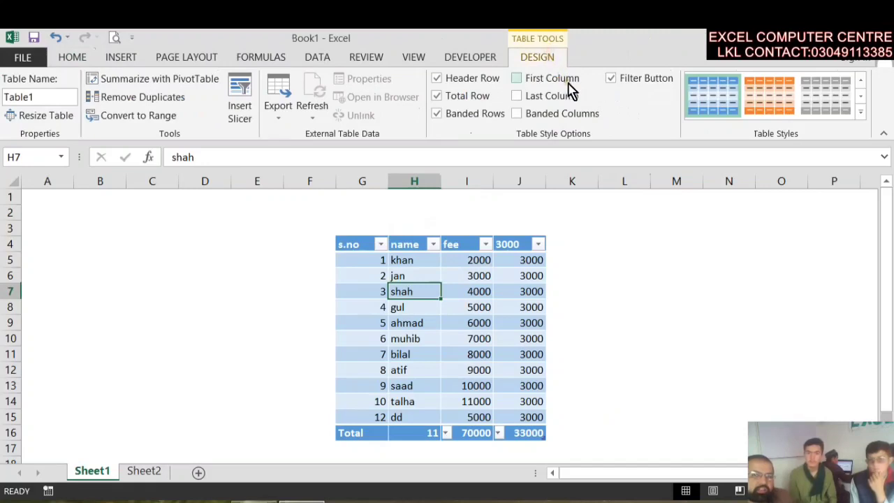
pyautogui.click(491, 114)
pyautogui.click(492, 115)
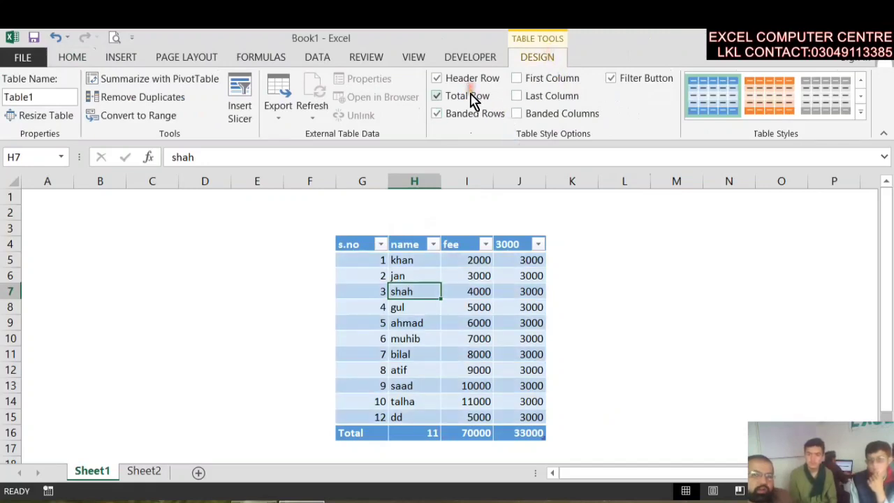
pyautogui.click(469, 95)
# - Try switching the fee table's banded row shading off and on again
pyautogui.click(472, 119)
pyautogui.click(472, 118)
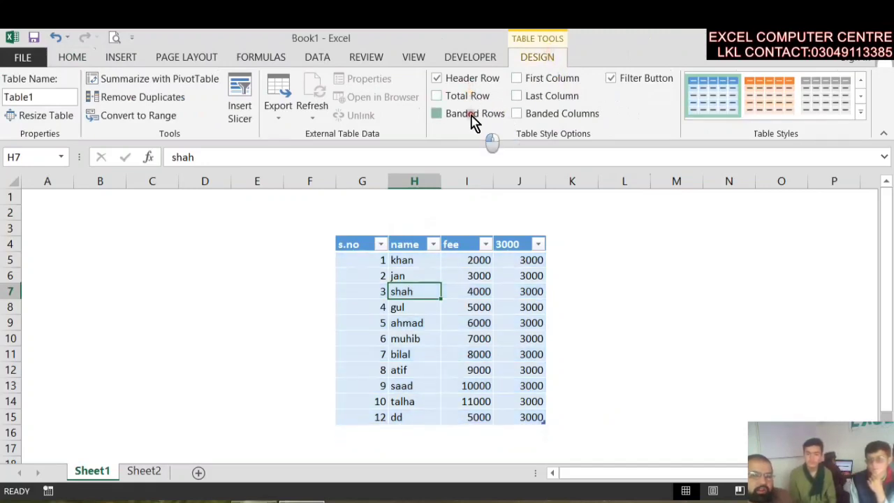
pyautogui.click(473, 119)
pyautogui.click(472, 119)
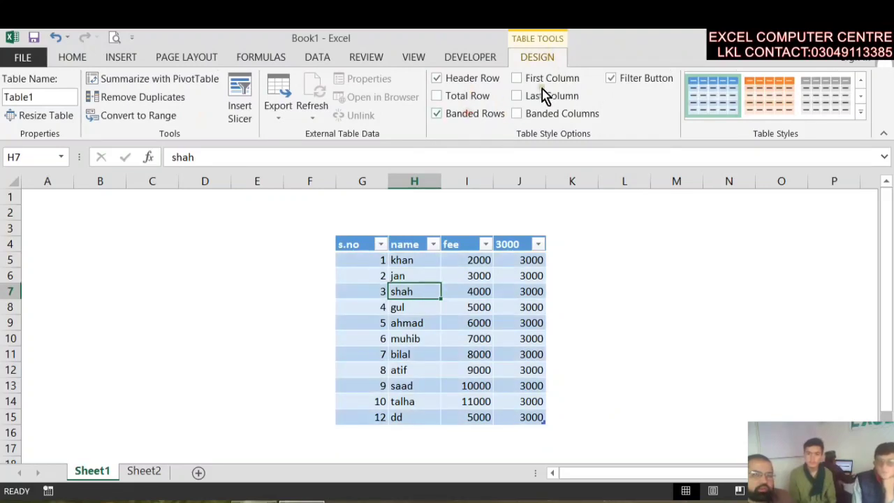
# - Try switching the special first-column formatting of the table on and off
pyautogui.click(558, 84)
pyautogui.click(558, 83)
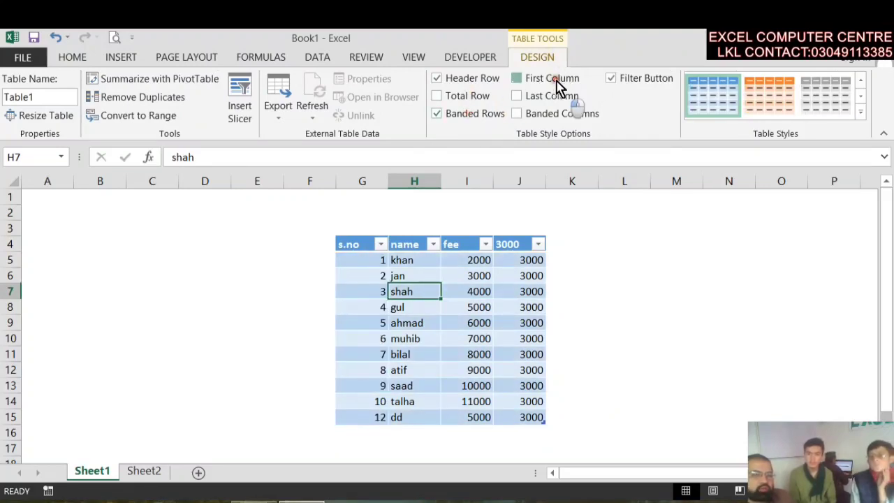
pyautogui.click(558, 83)
pyautogui.click(558, 84)
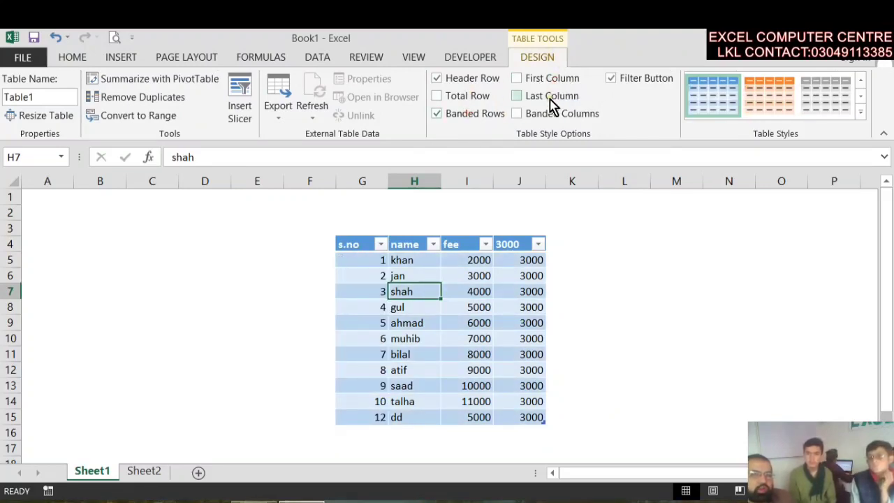
# - Try switching the table's last-column formatting on and off, and test the banded columns option
pyautogui.click(552, 97)
pyautogui.click(552, 104)
pyautogui.click(552, 103)
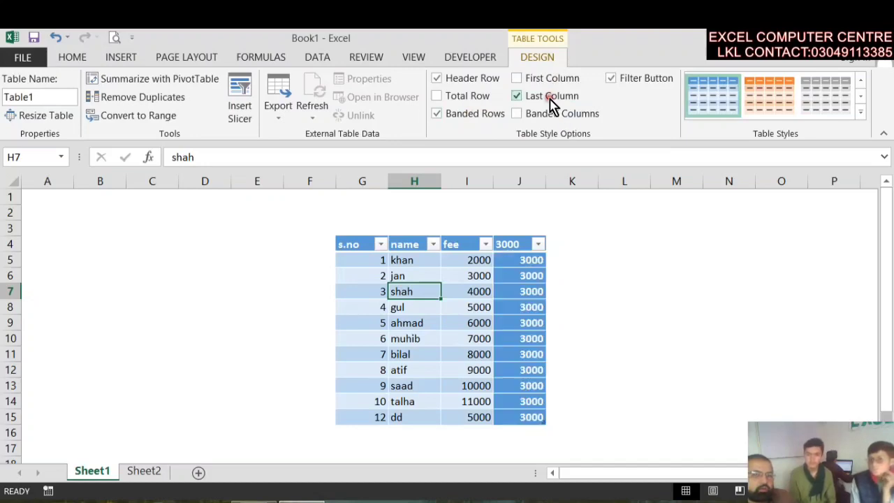
pyautogui.click(551, 103)
pyautogui.click(555, 118)
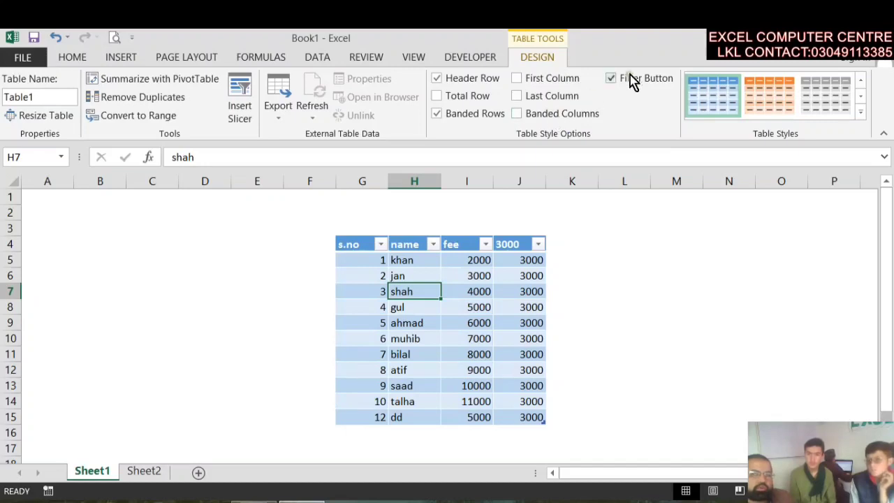
# - Check the fee column's filter options and filter the s.no column to show only 1
pyautogui.click(487, 244)
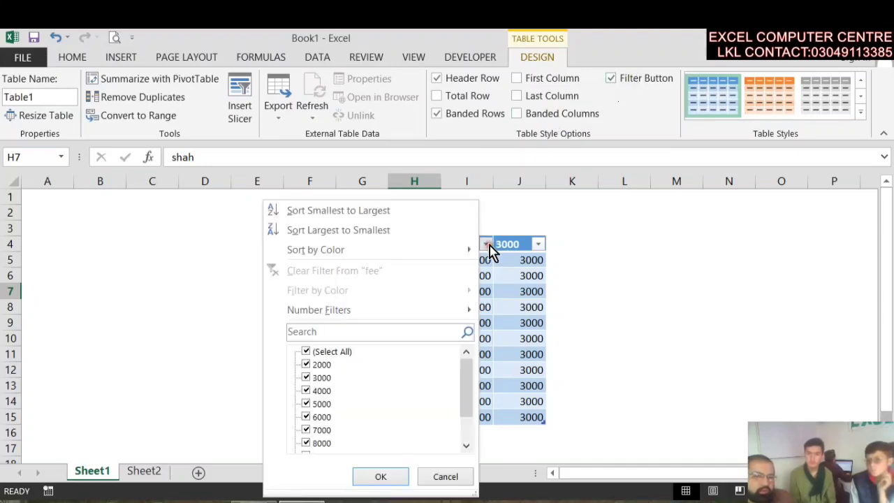
pyautogui.click(530, 259)
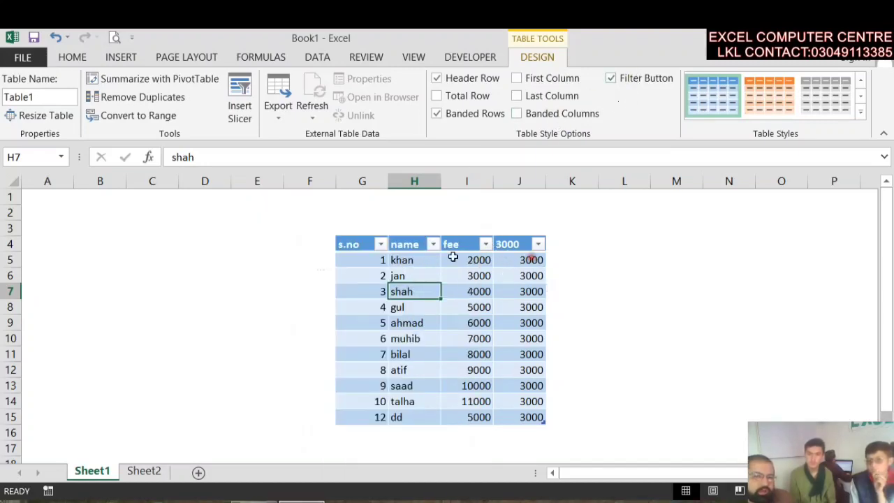
pyautogui.click(382, 244)
pyautogui.click(203, 352)
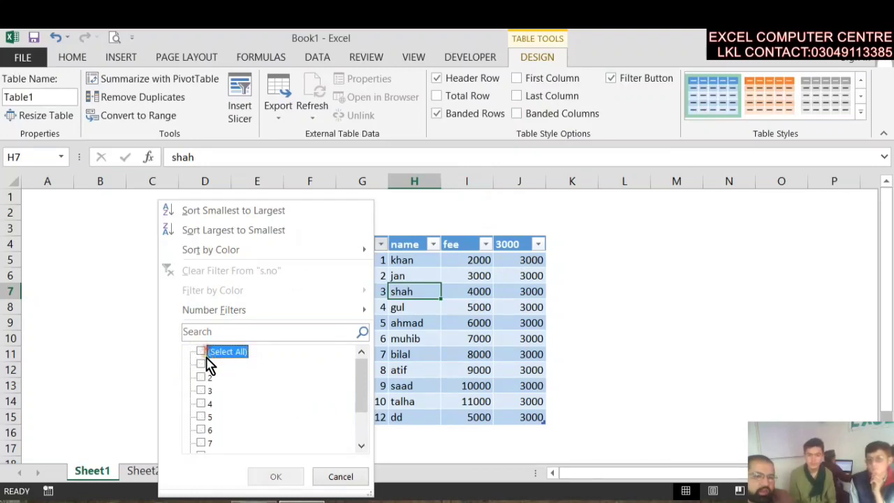
pyautogui.click(202, 363)
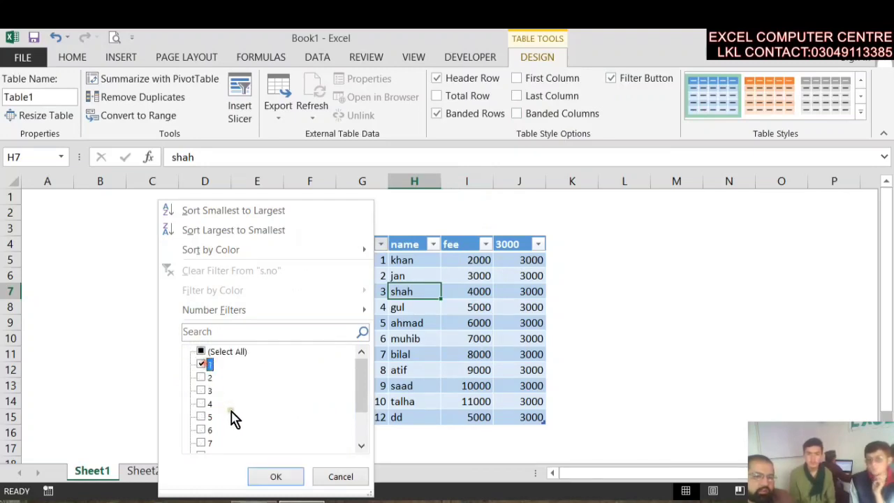
pyautogui.click(276, 476)
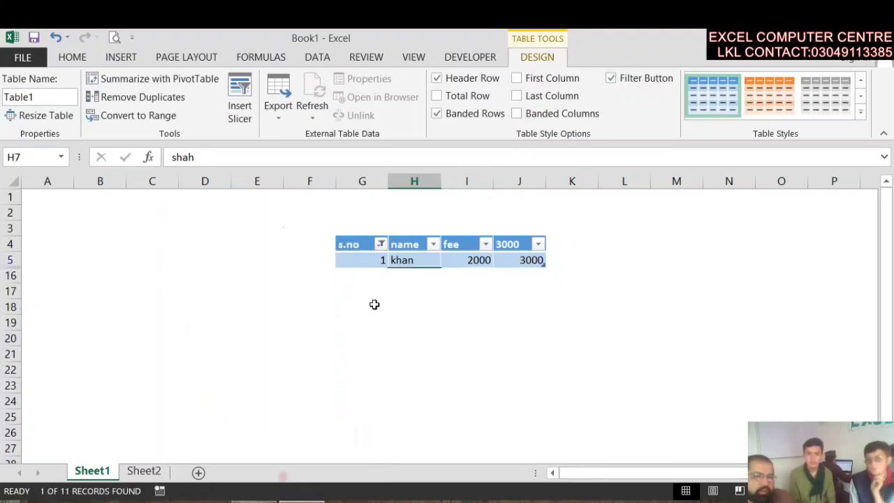
# - Extend the s.no column filter to show values 1, 2 and 3
pyautogui.click(381, 247)
pyautogui.click(200, 377)
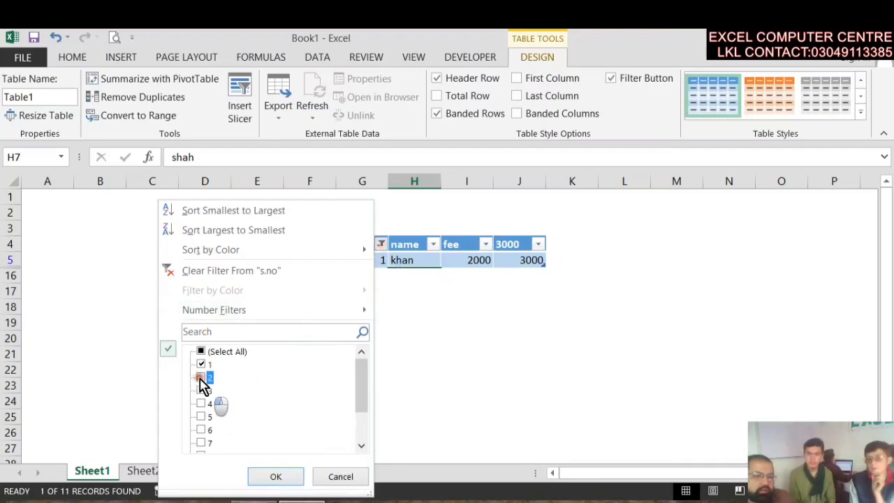
pyautogui.click(276, 477)
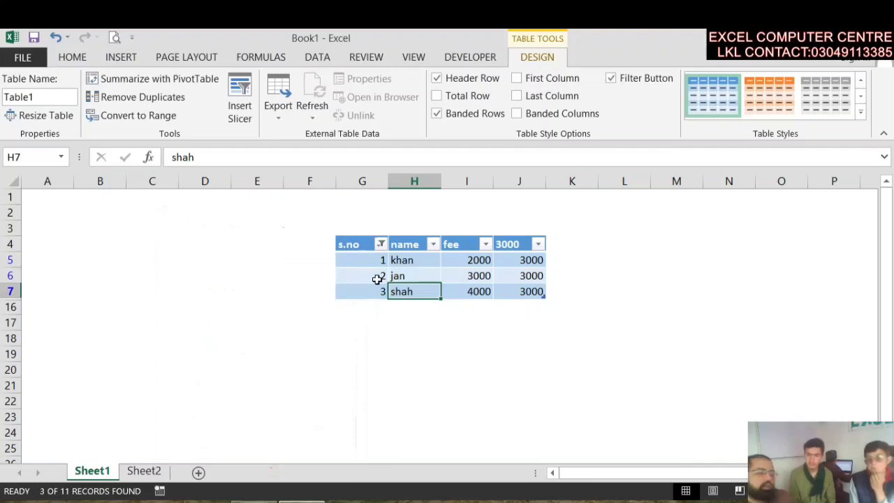
# - Show all s.no values again, and try hiding and restoring the table's filter buttons
pyautogui.click(381, 244)
pyautogui.click(222, 353)
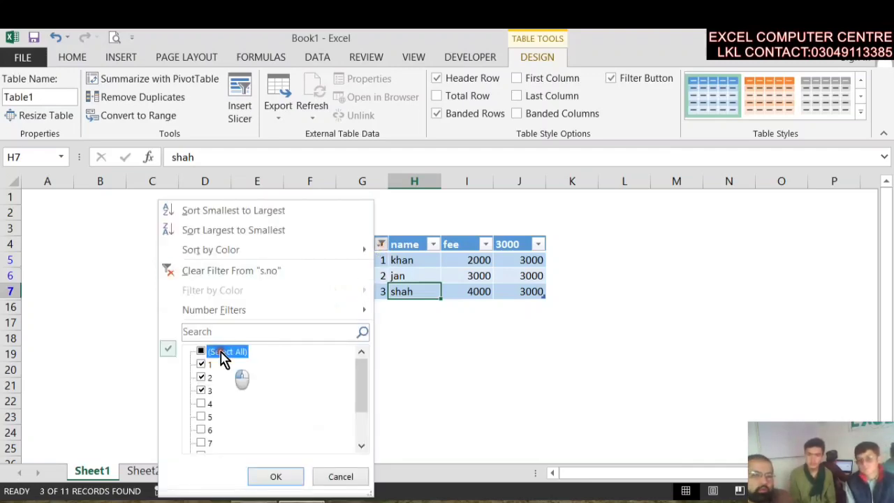
pyautogui.click(277, 475)
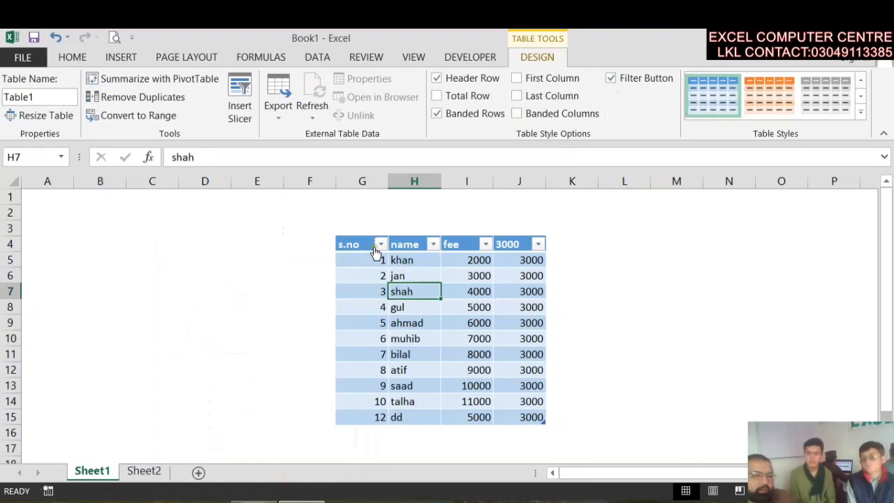
pyautogui.click(663, 84)
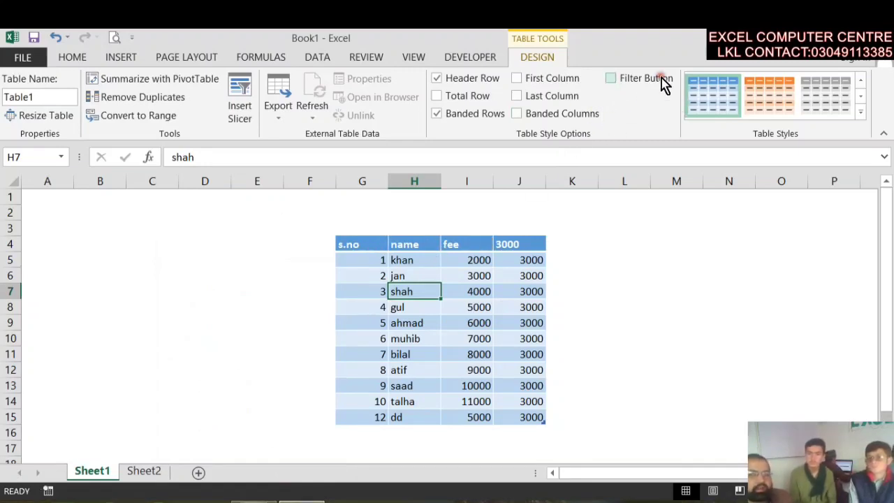
pyautogui.click(663, 85)
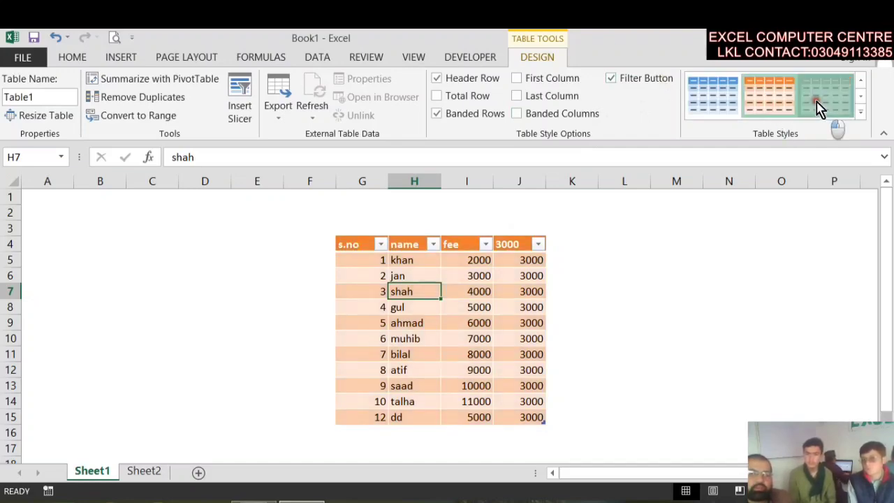
# - Start a new table style and choose Last Column as the table element to format
pyautogui.click(859, 109)
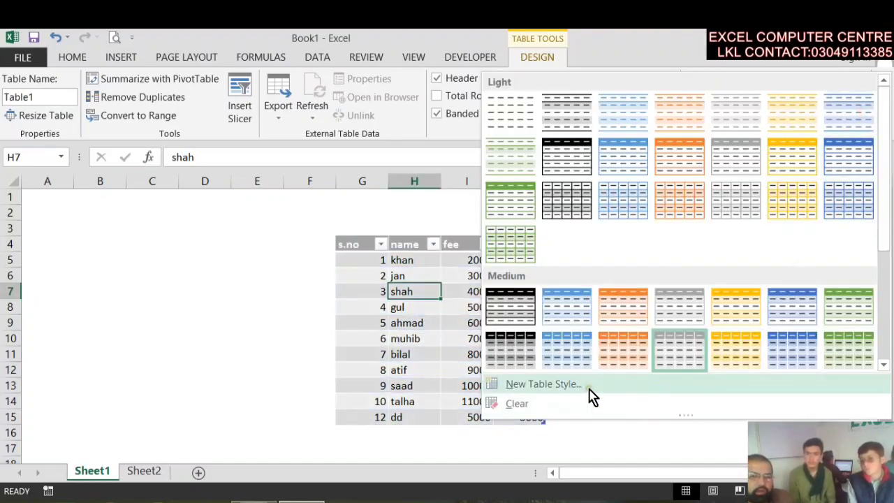
pyautogui.click(539, 386)
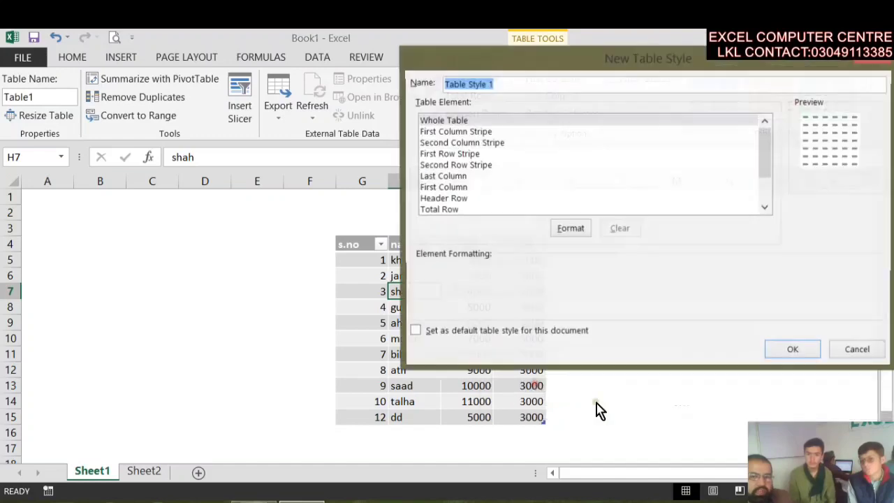
pyautogui.click(481, 166)
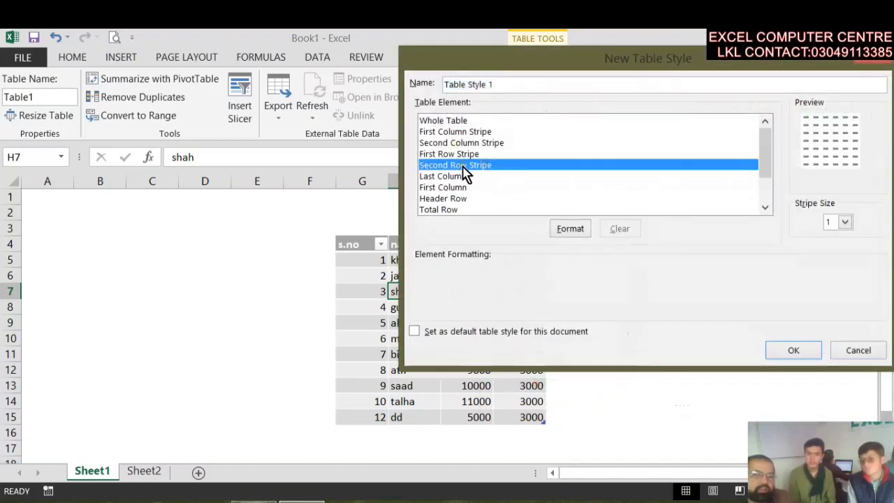
pyautogui.scroll(-1, 464, 174)
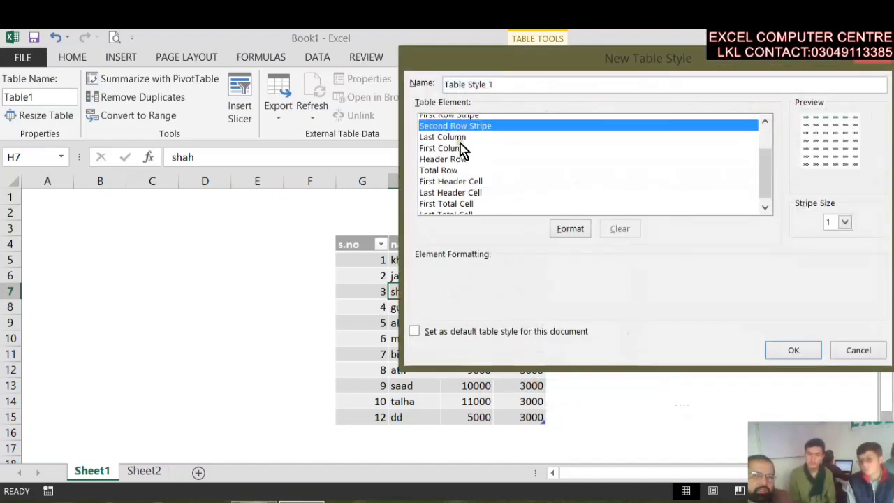
pyautogui.click(461, 148)
pyautogui.click(458, 137)
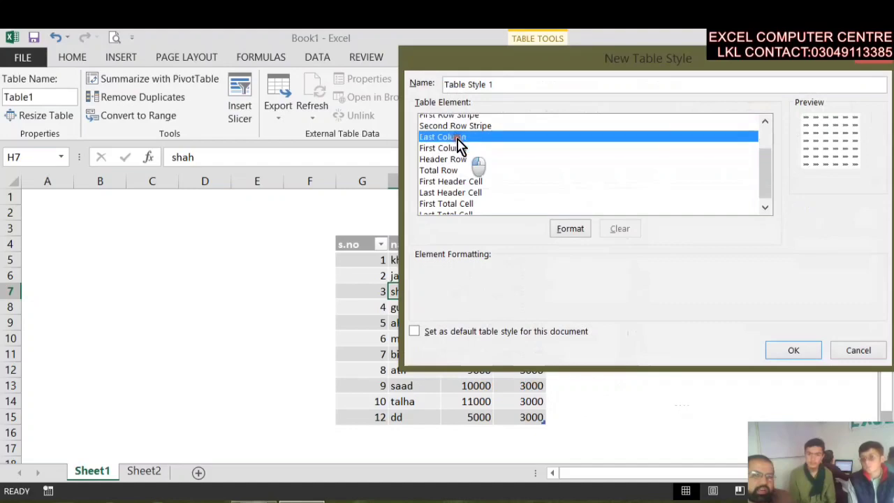
# - Format the new style's last column as bold italic, red and double underlined, and save the style
pyautogui.click(571, 229)
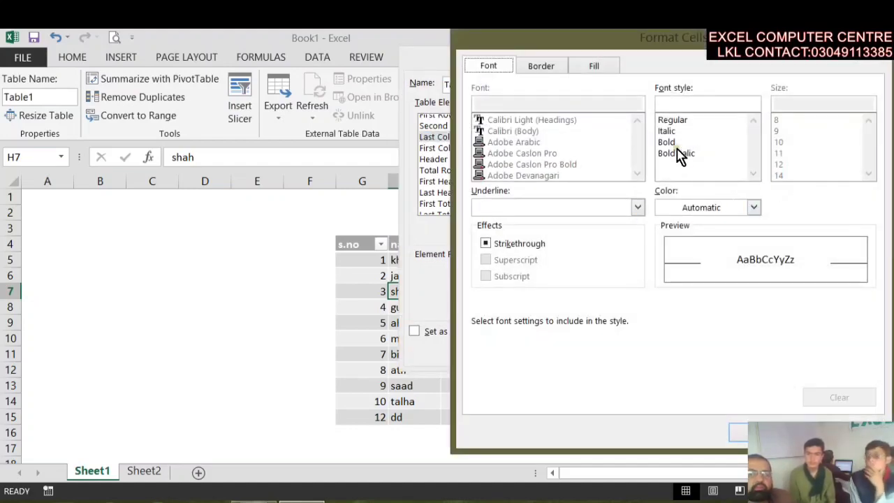
pyautogui.click(676, 153)
pyautogui.click(711, 209)
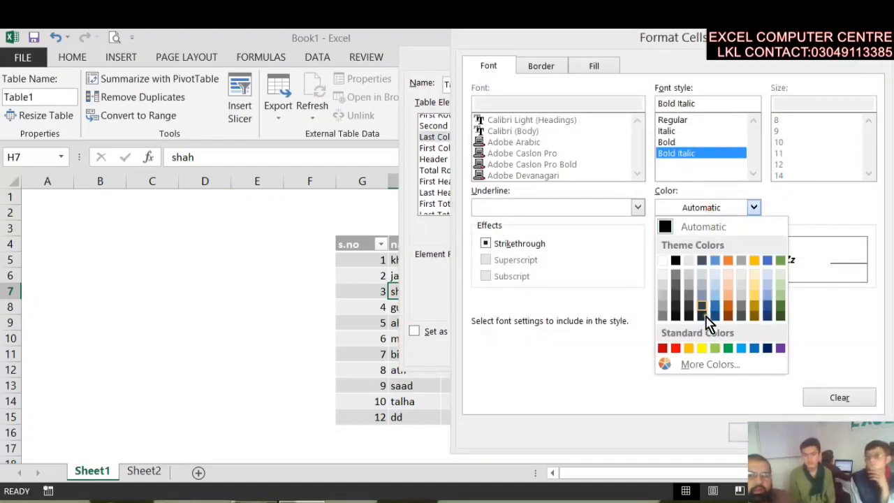
pyautogui.click(675, 348)
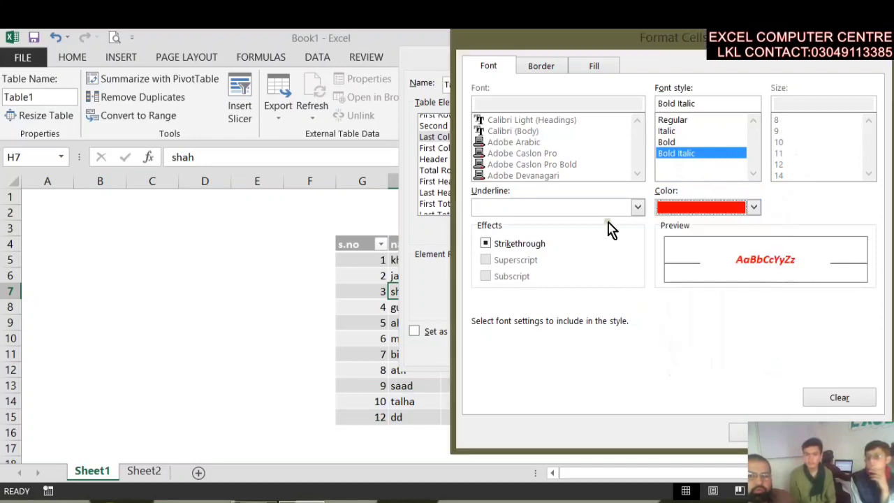
pyautogui.click(595, 207)
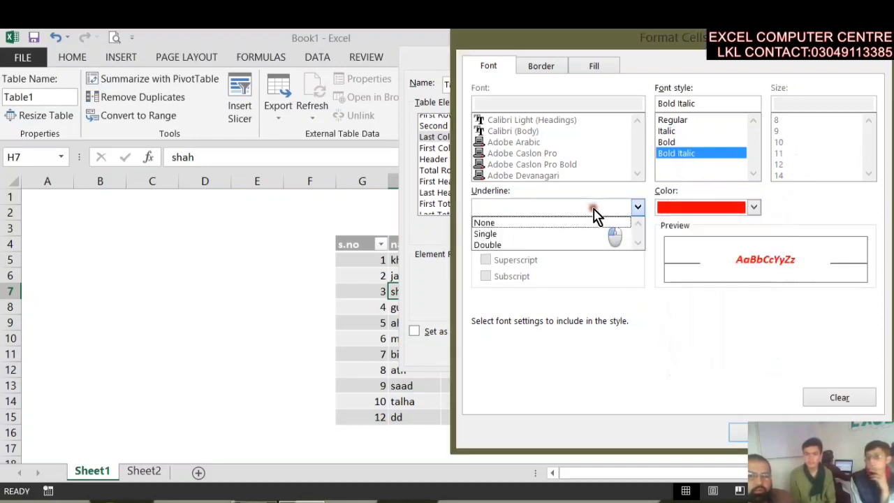
pyautogui.click(555, 246)
pyautogui.click(716, 433)
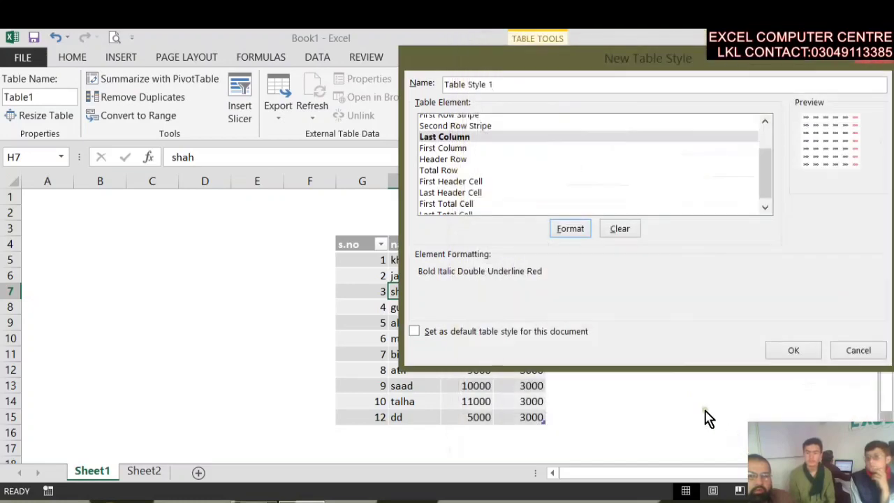
pyautogui.click(794, 357)
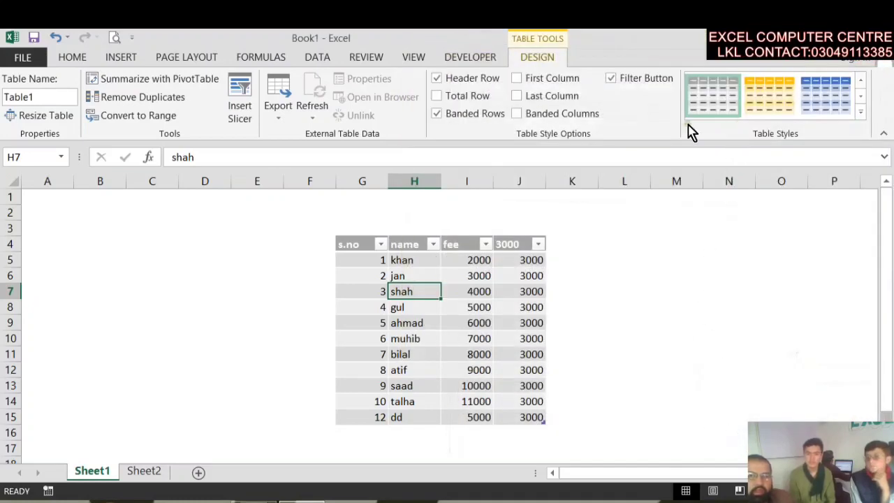
# - Turn on the table's last-column formatting and apply the gold medium table style
pyautogui.click(551, 99)
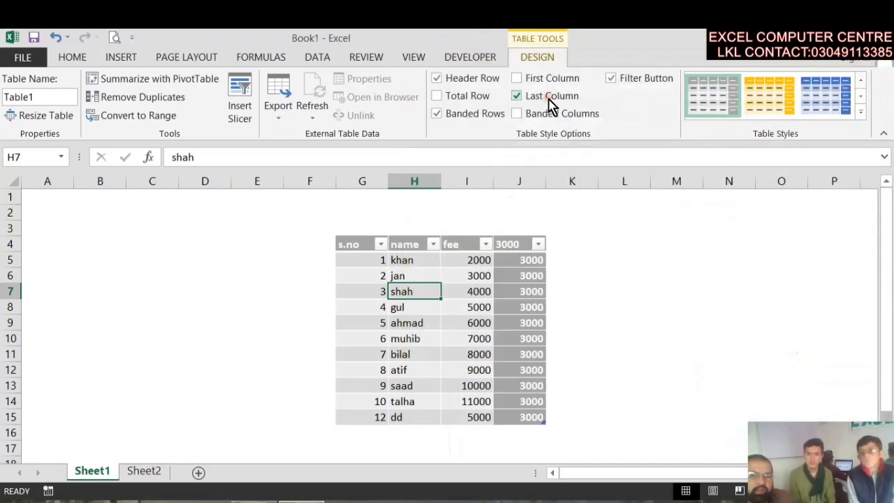
pyautogui.click(524, 322)
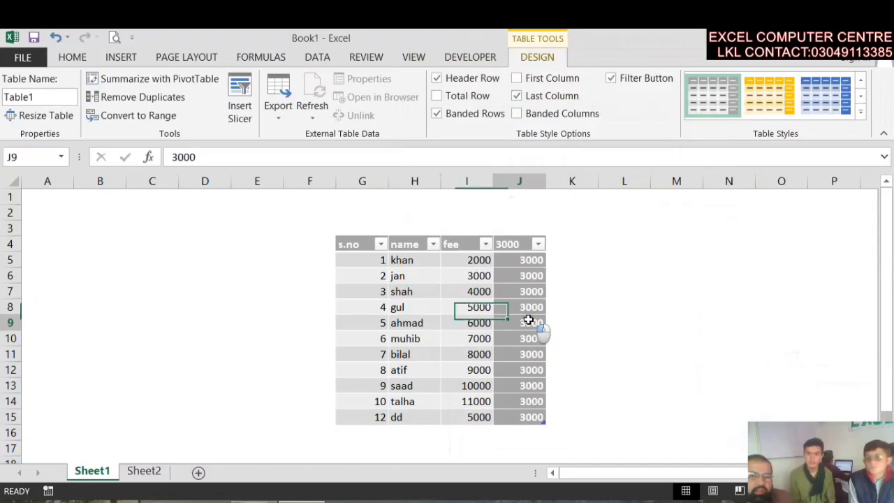
pyautogui.click(752, 108)
# - Apply the custom table style with the red, double-underlined last column to the fee table
pyautogui.click(861, 111)
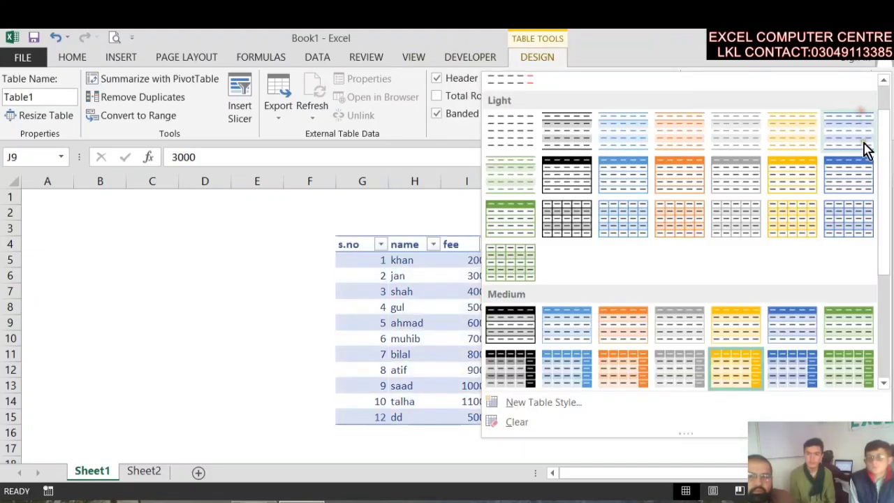
pyautogui.click(887, 311)
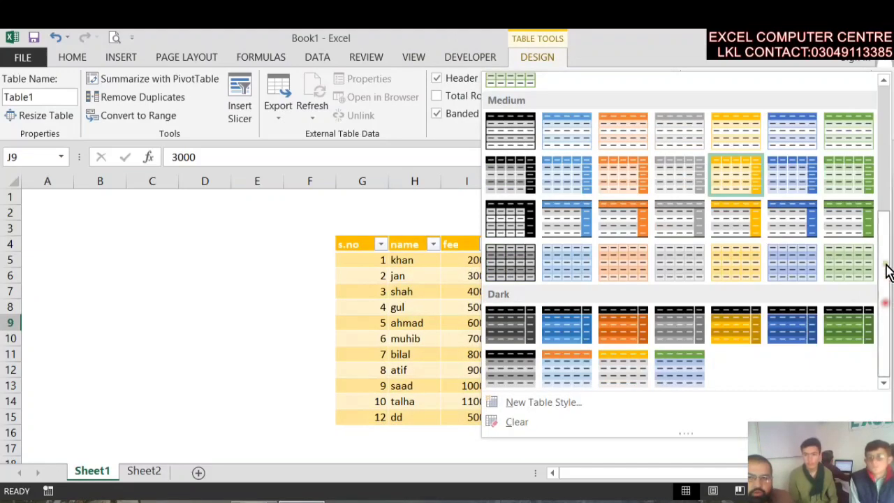
pyautogui.moveTo(887, 293); pyautogui.dragTo(887, 96)
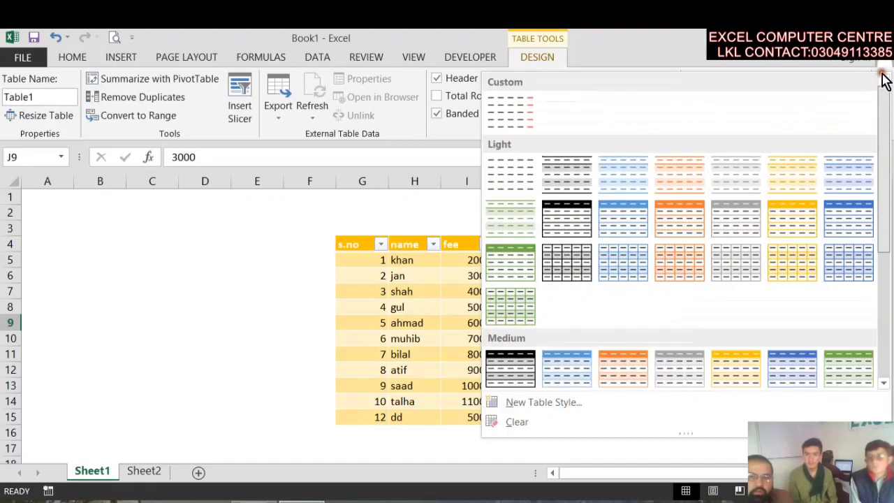
pyautogui.click(521, 110)
pyautogui.click(522, 277)
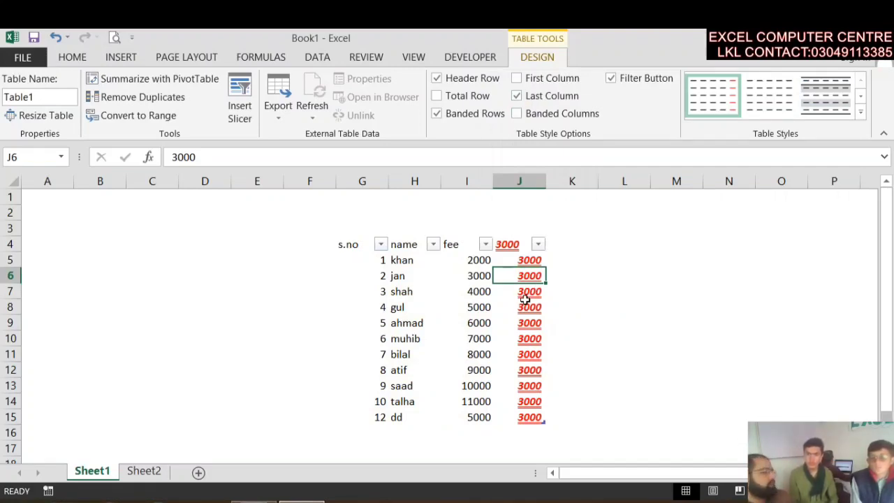
# - Move the table to start at I7, and undo the move together with the recent table style and last-column changes
pyautogui.moveTo(366, 237); pyautogui.dragTo(465, 291)
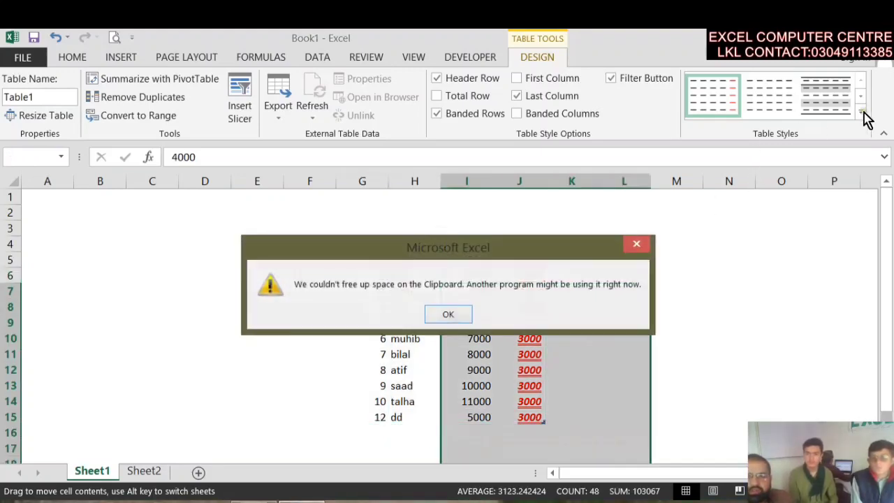
pyautogui.click(449, 315)
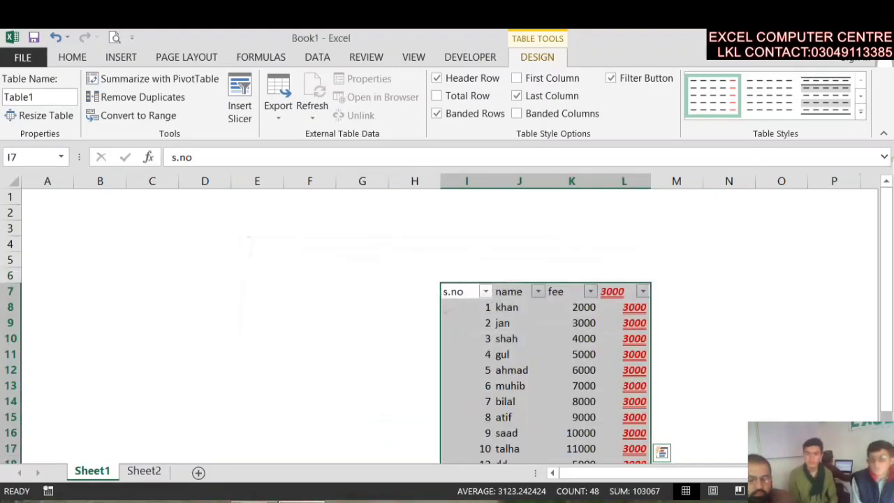
pyautogui.hotkey('ctrl', 'z')
pyautogui.hotkey('ctrl', 'z')
pyautogui.hotkey('ctrl', 'z')
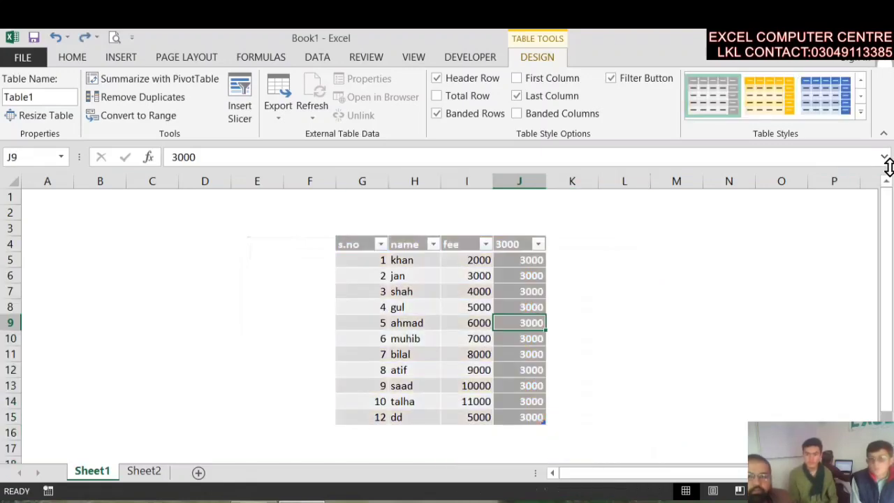
pyautogui.hotkey('ctrl', 'z')
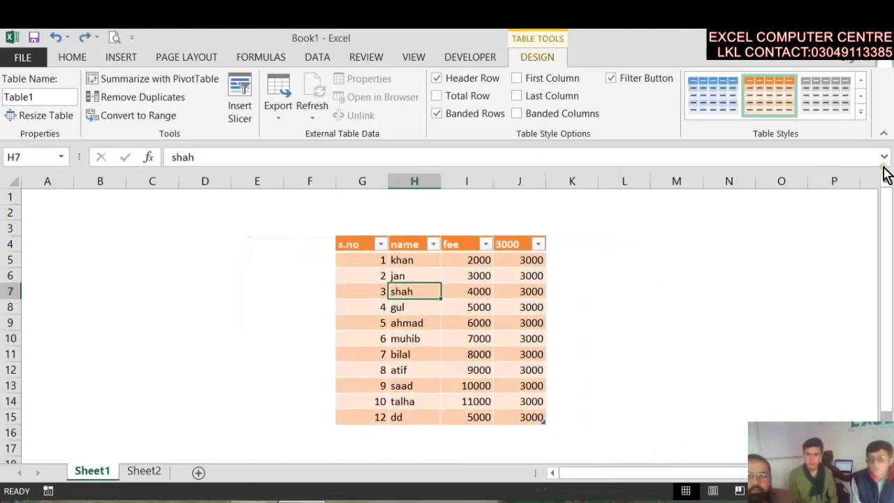
# - Clear the table's style and apply the blue medium table style with banded rows
pyautogui.click(859, 113)
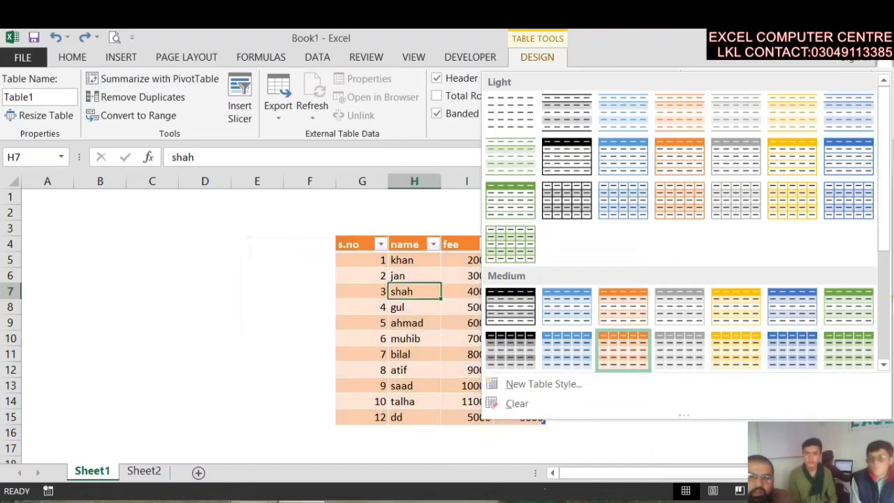
pyautogui.click(517, 403)
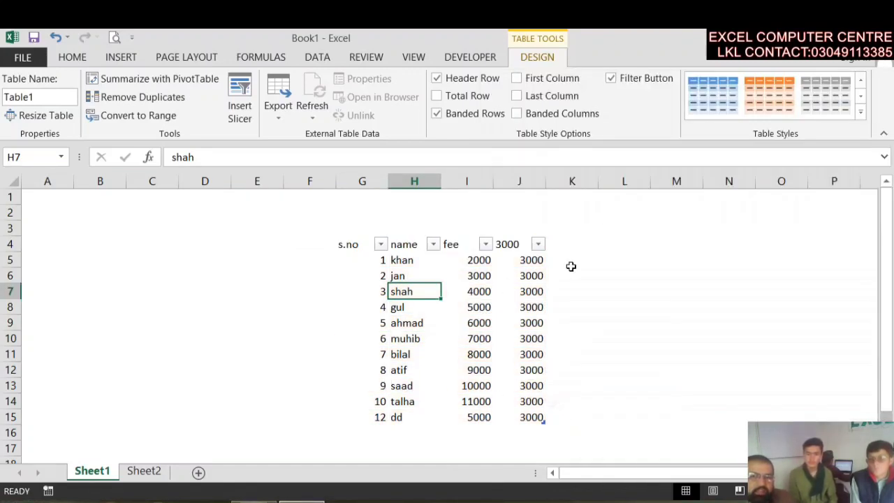
pyautogui.click(541, 304)
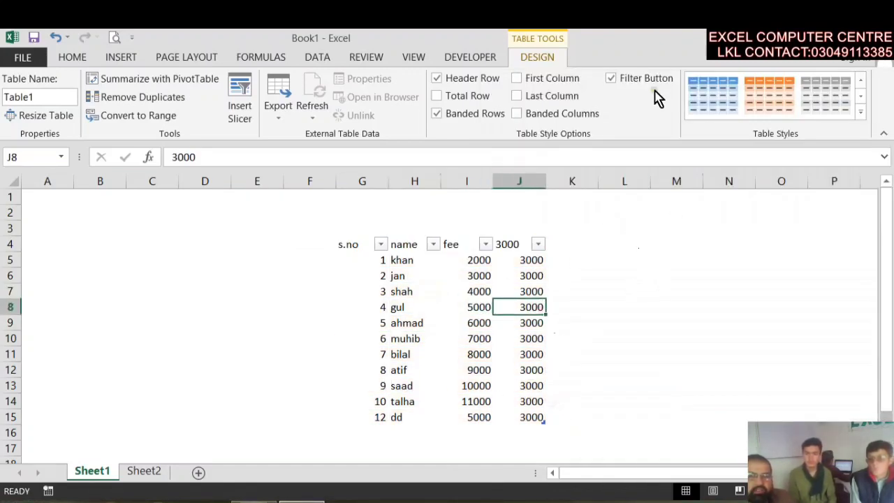
pyautogui.click(695, 110)
pyautogui.click(456, 354)
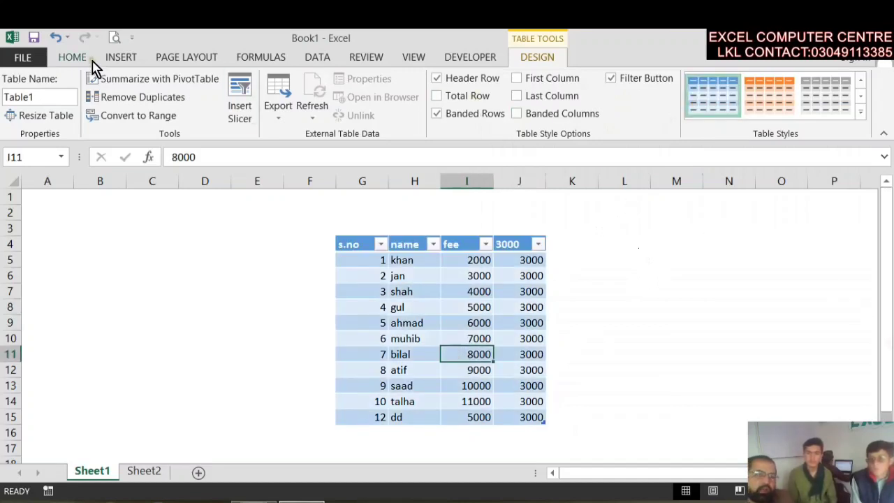
# - Apply the Neutral cell style to cell J5 in the table
pyautogui.click(74, 59)
pyautogui.click(629, 244)
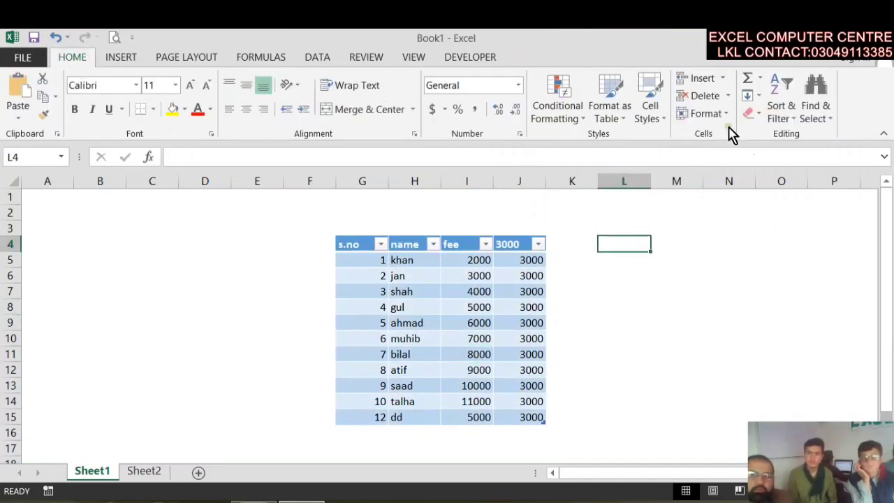
pyautogui.click(612, 232)
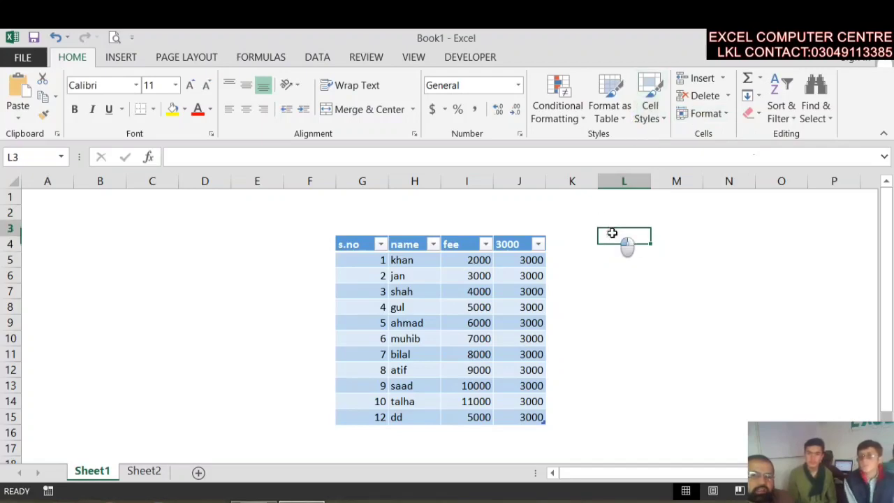
pyautogui.click(541, 260)
pyautogui.click(655, 120)
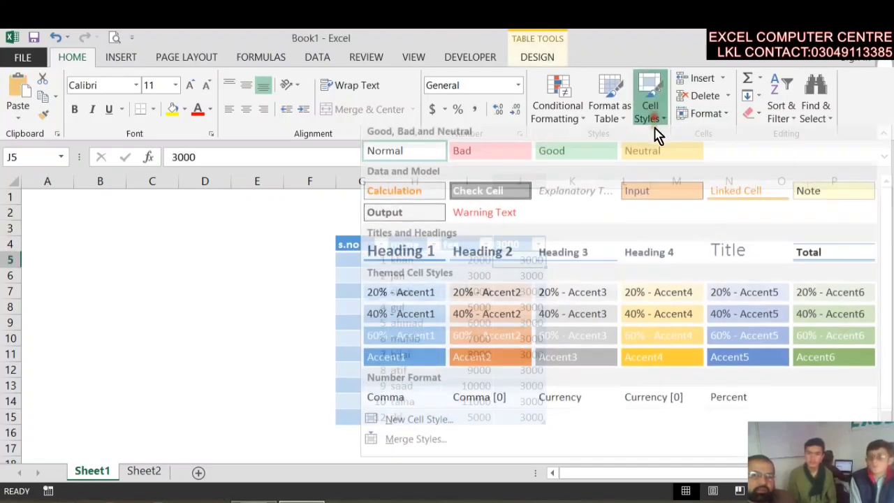
pyautogui.click(665, 163)
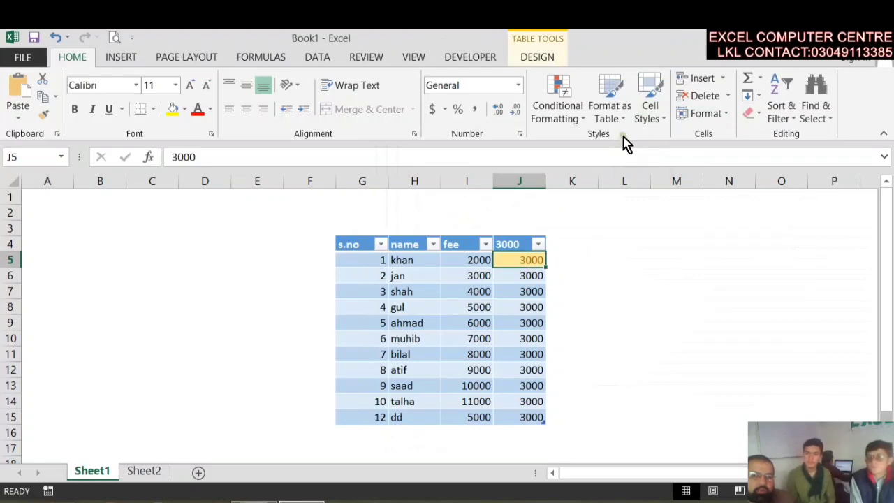
# - Apply the Good cell style to cell J6 and the Bad cell style to cell J7
pyautogui.click(527, 278)
pyautogui.click(646, 126)
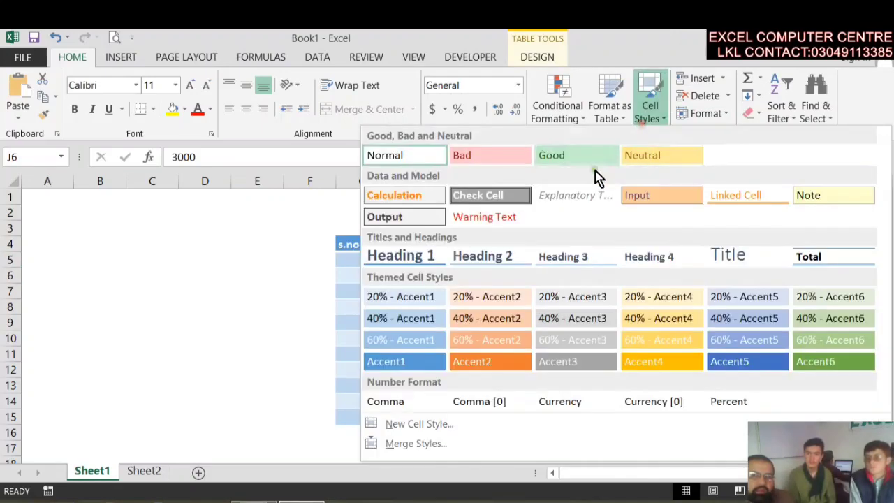
pyautogui.click(567, 161)
pyautogui.click(528, 291)
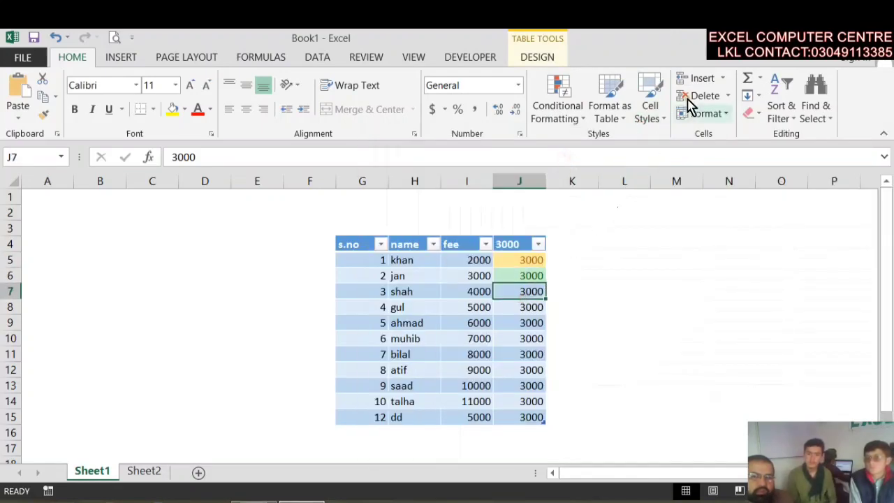
pyautogui.click(634, 127)
pyautogui.click(649, 112)
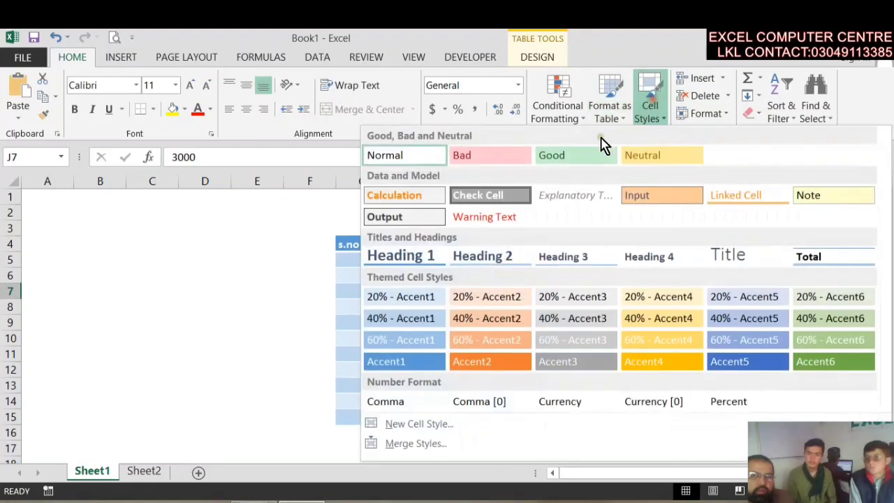
pyautogui.click(477, 160)
pyautogui.click(691, 296)
# - Delete the table's contents across F2:K15 and clear everything from the range, including the formatting
pyautogui.moveTo(594, 213); pyautogui.dragTo(317, 412)
pyautogui.press('Delete')
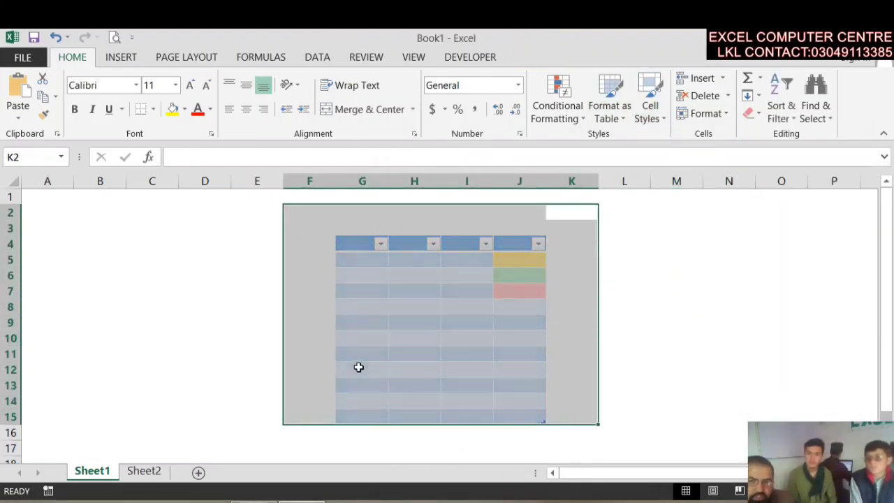
pyautogui.click(758, 114)
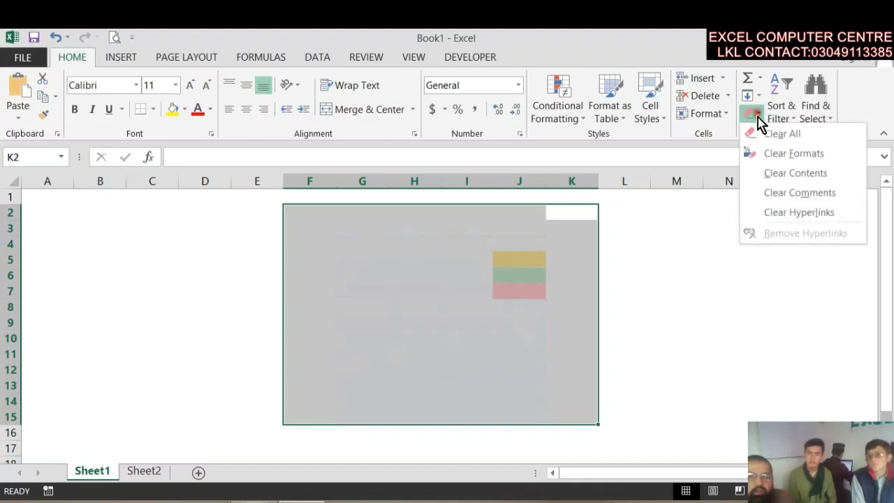
pyautogui.click(765, 134)
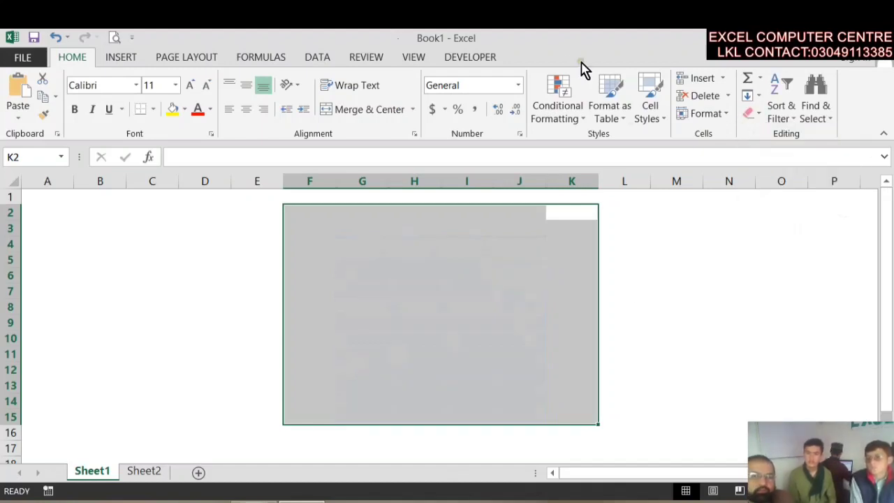
# - Turn the worksheet's gridlines on and select cell E4
pyautogui.click(411, 57)
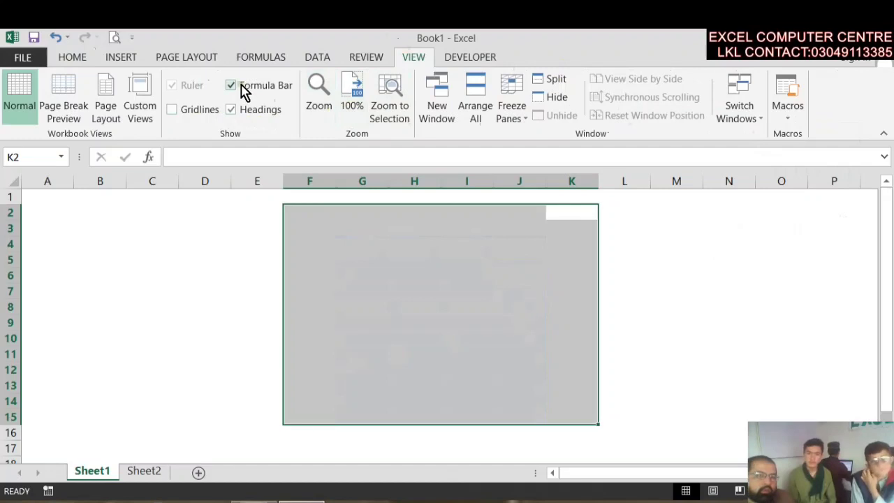
pyautogui.click(199, 116)
pyautogui.click(236, 244)
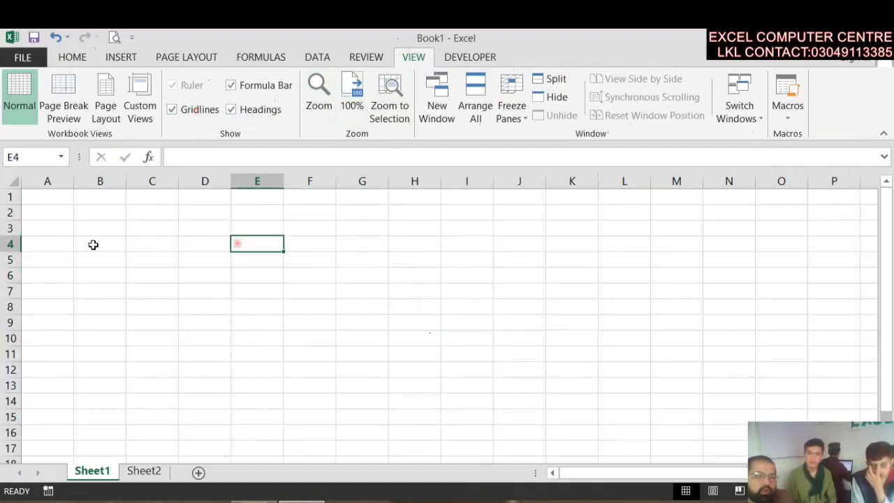
pyautogui.click(92, 244)
pyautogui.click(280, 233)
pyautogui.click(262, 249)
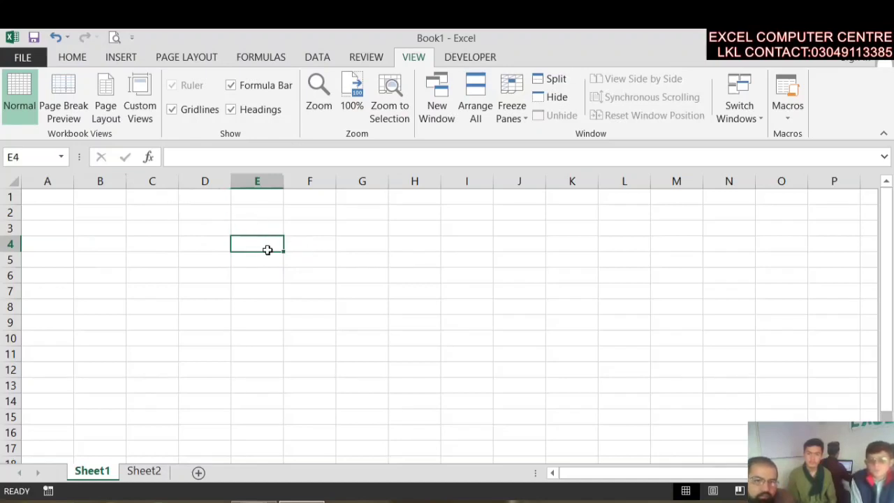
# - Merge and center cells E4:J6 and enter "computer" in the merged cell
pyautogui.moveTo(267, 250); pyautogui.dragTo(500, 266)
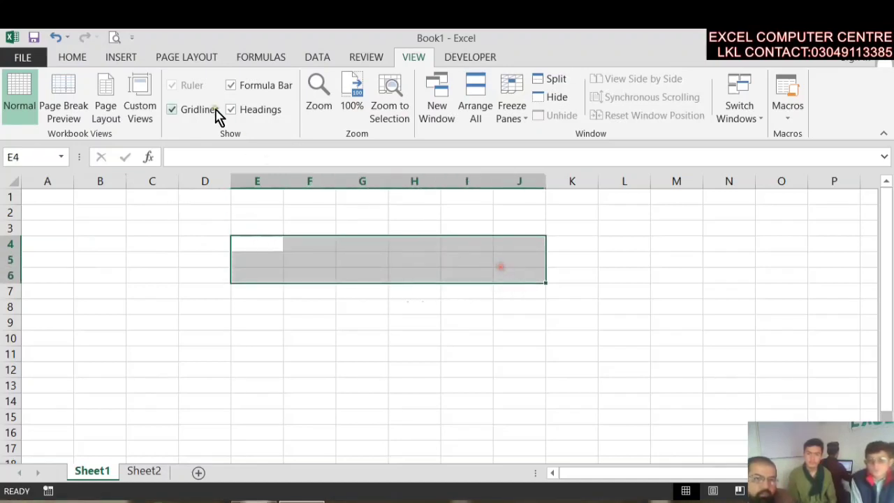
pyautogui.click(73, 60)
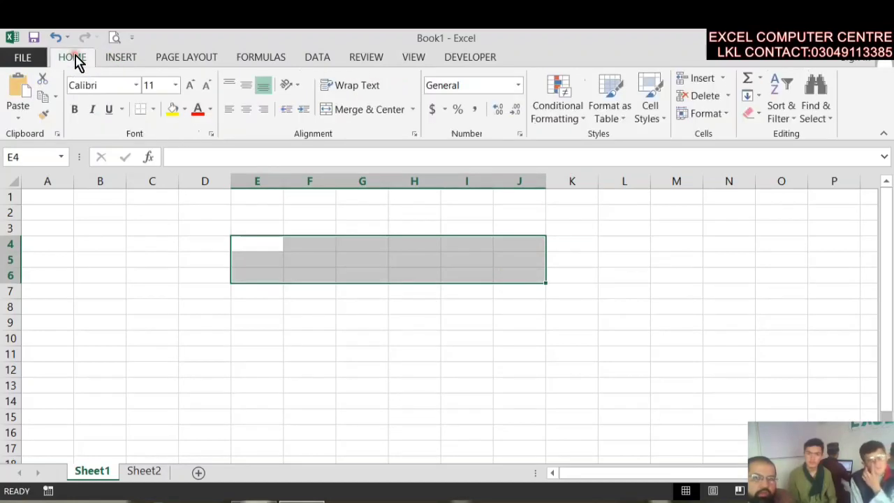
pyautogui.click(371, 110)
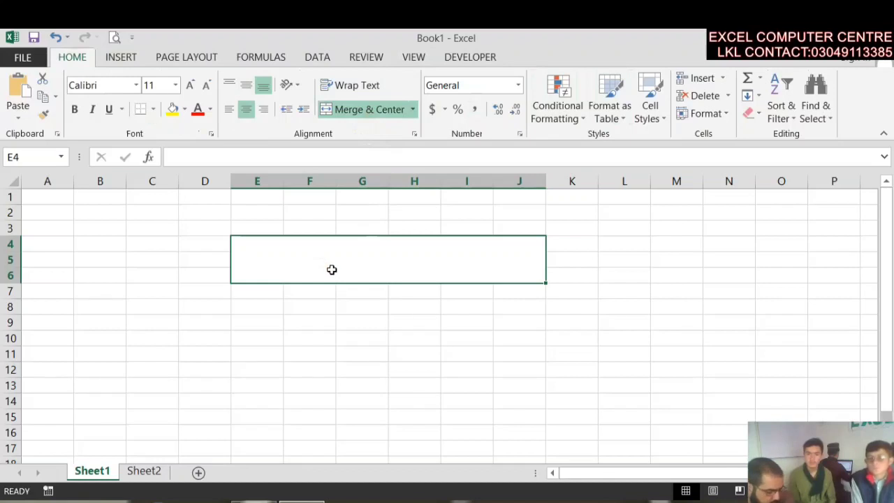
pyautogui.write('computer')
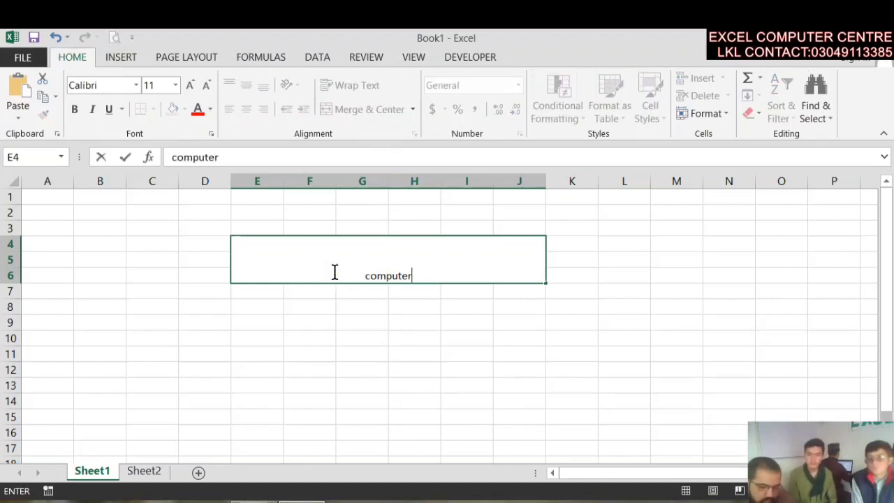
pyautogui.click(371, 292)
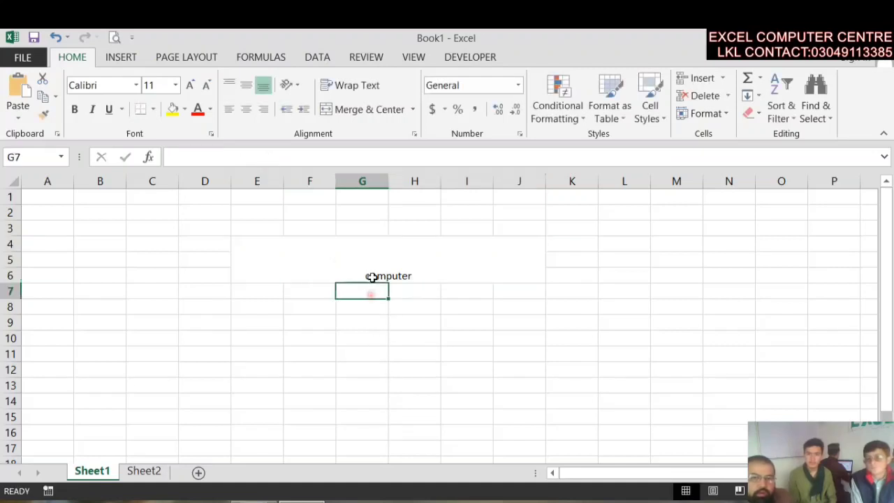
# - Try the Heading 1 and Heading 2 cell styles on the merged "computer" cell
pyautogui.click(371, 275)
pyautogui.click(650, 111)
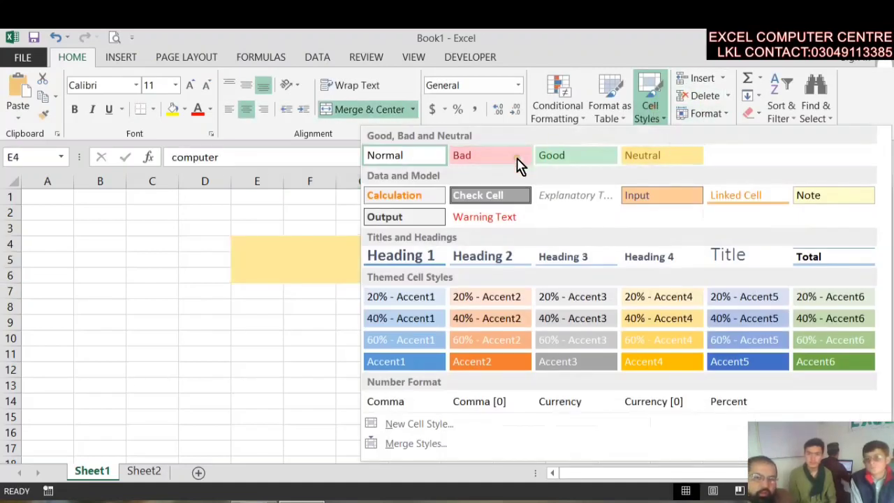
pyautogui.click(400, 260)
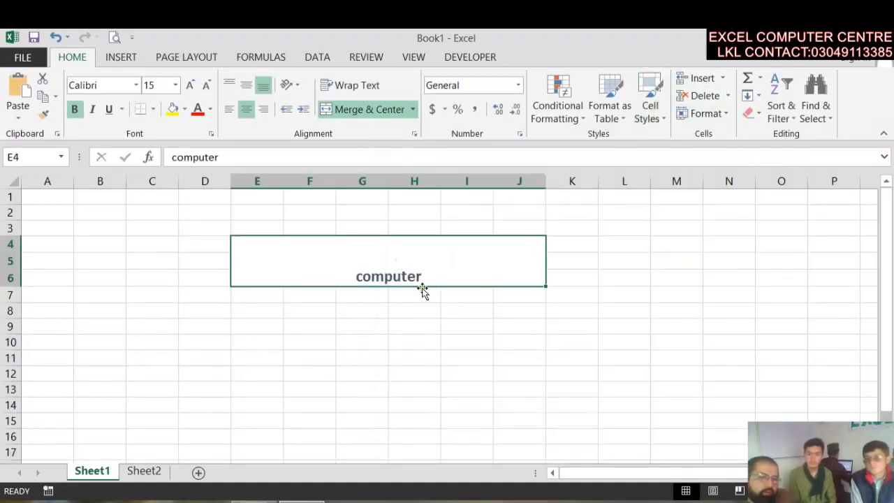
pyautogui.click(646, 117)
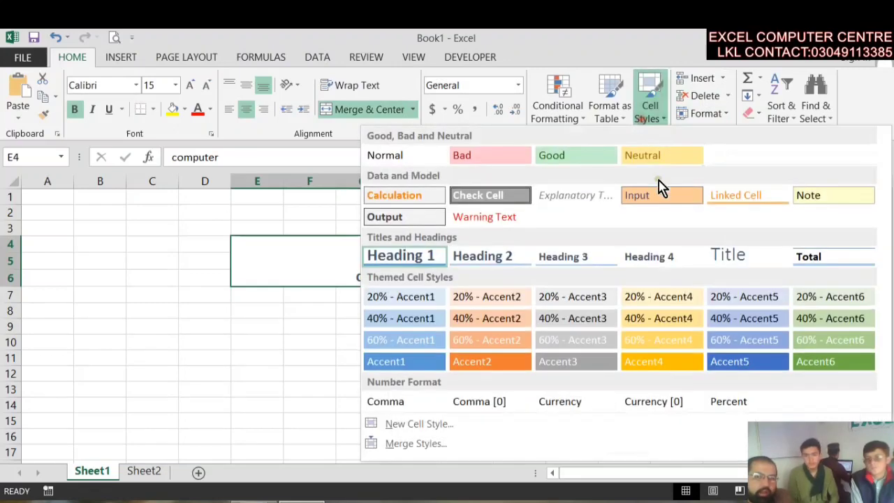
pyautogui.click(497, 260)
# - Try the Heading 3 and Calculation cell styles on the merged "computer" cell
pyautogui.click(648, 111)
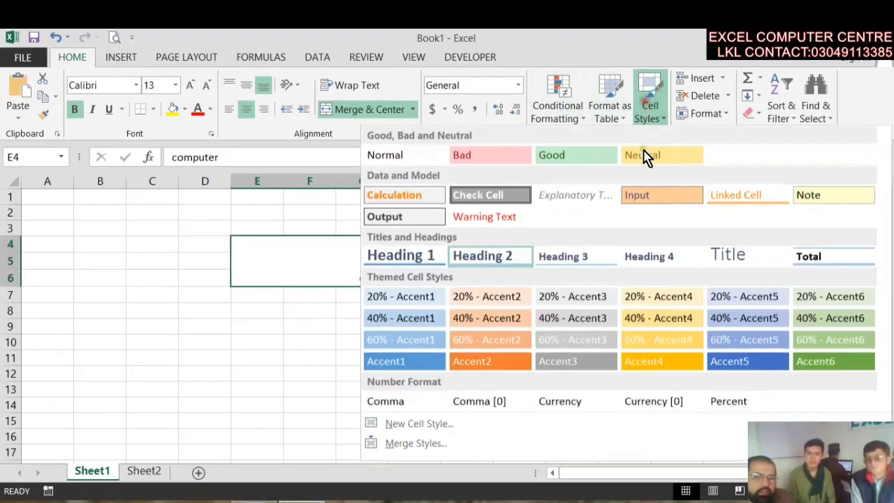
pyautogui.click(579, 260)
pyautogui.click(649, 101)
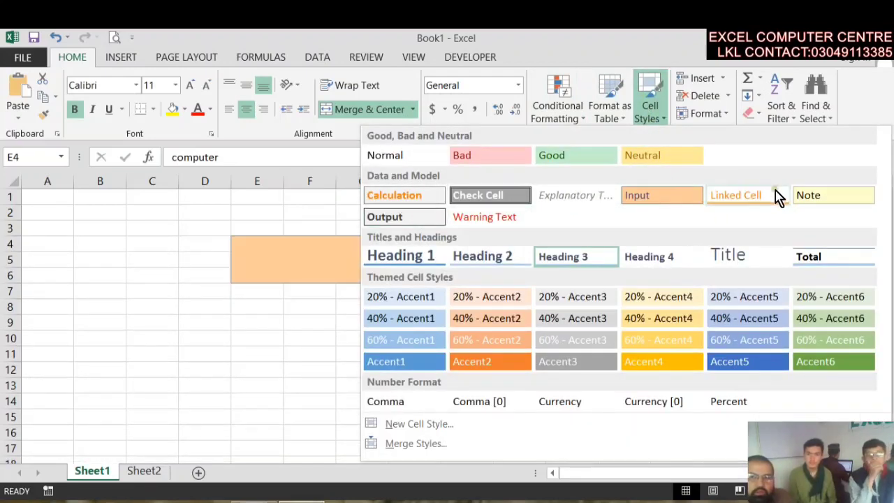
pyautogui.click(417, 199)
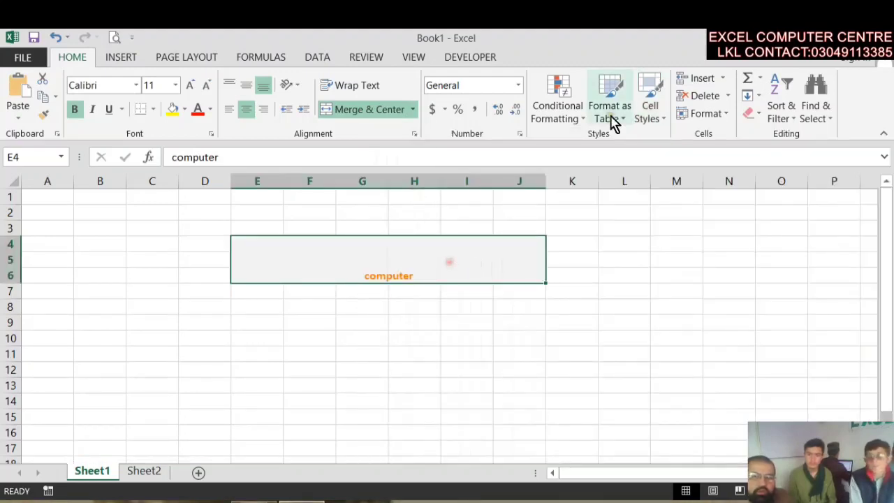
# - Try the themed Accent1 and Accent6 cell styles on the merged "computer" cell
pyautogui.click(651, 113)
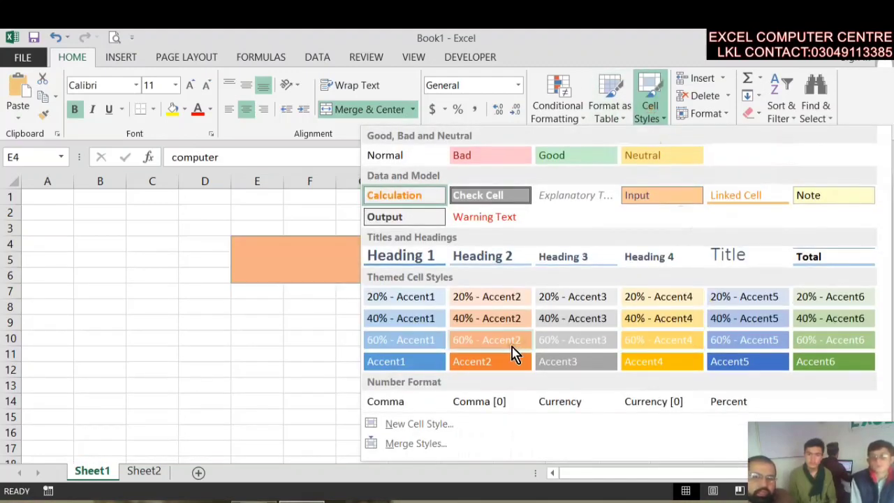
pyautogui.click(407, 359)
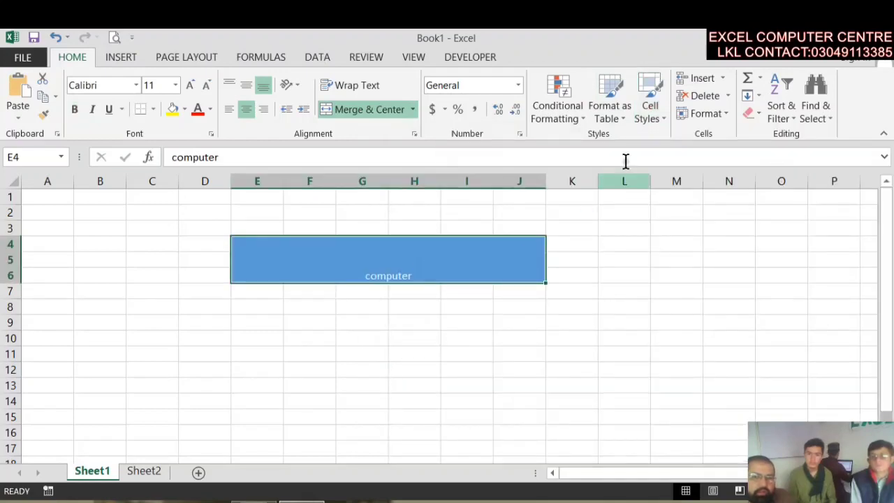
pyautogui.click(650, 114)
pyautogui.click(813, 364)
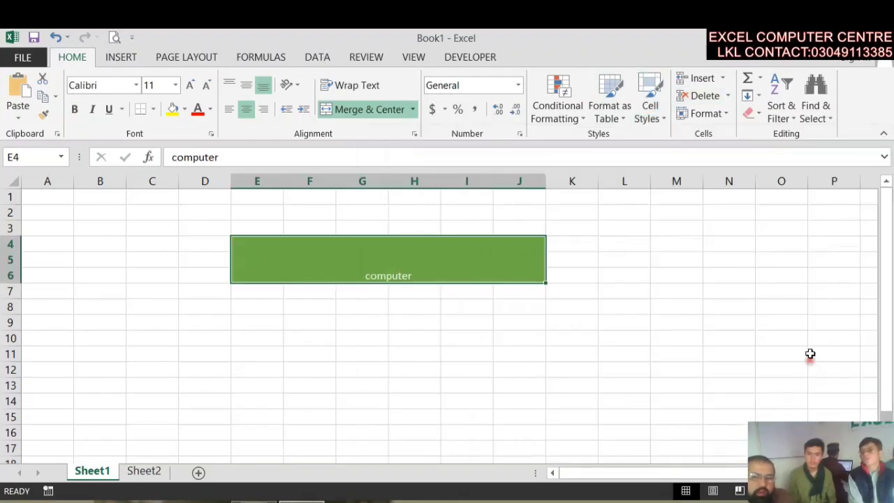
# - Try the Input and 40% - Accent4 cell styles on the merged "computer" cell
pyautogui.click(650, 111)
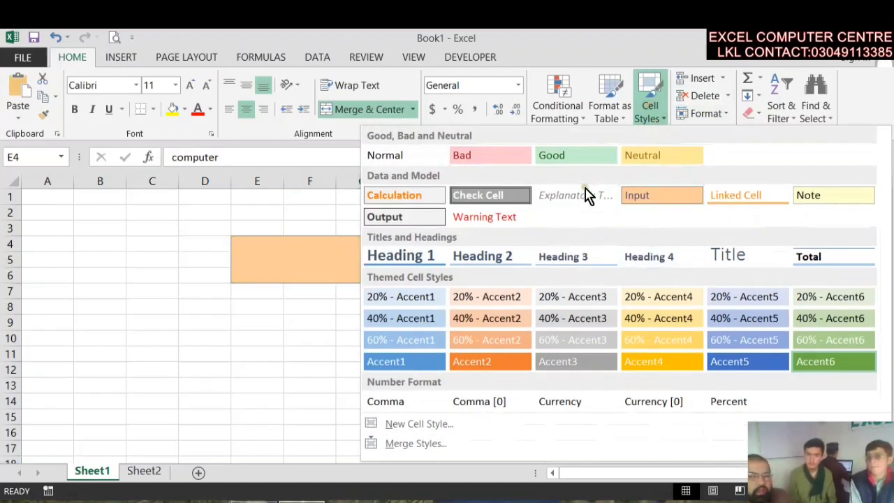
pyautogui.click(682, 199)
pyautogui.click(621, 124)
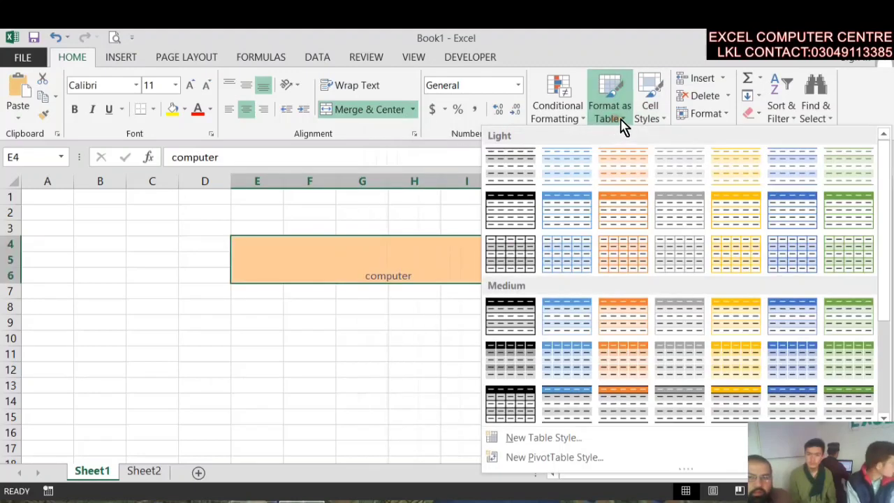
pyautogui.click(641, 118)
pyautogui.click(642, 118)
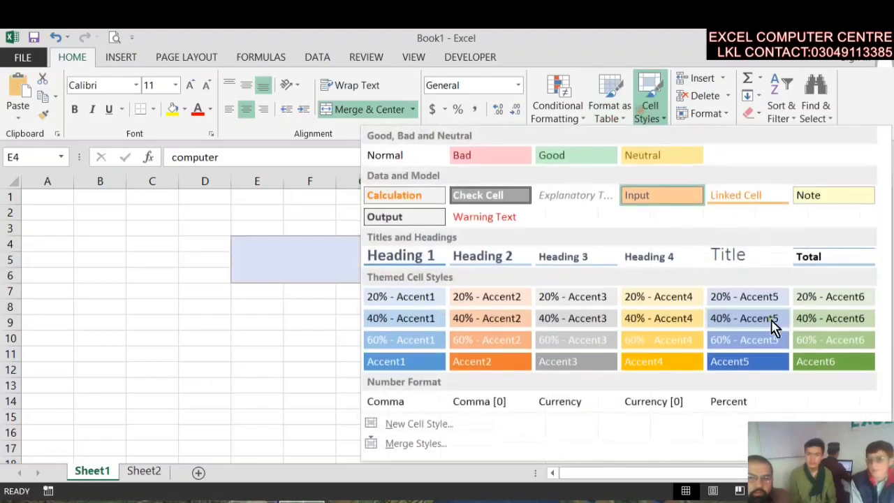
pyautogui.click(633, 316)
# - Try the Input style again and the Good cell style on the merged "computer" cell
pyautogui.click(649, 110)
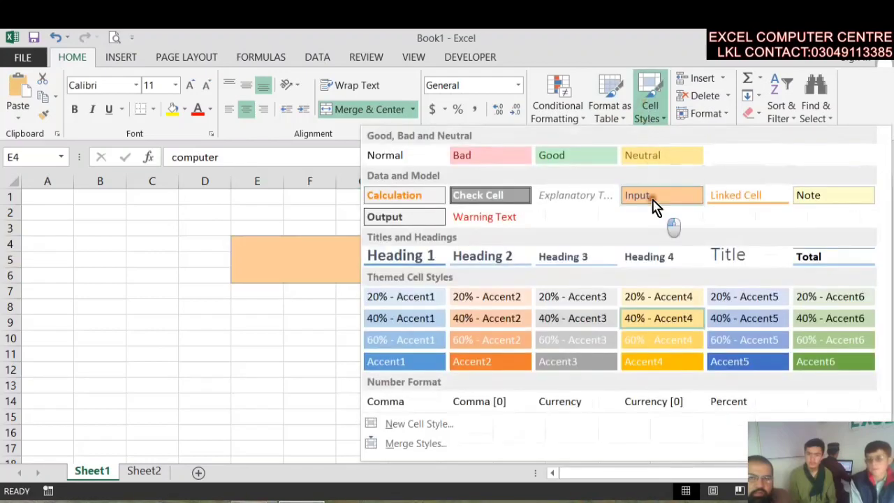
pyautogui.click(652, 200)
pyautogui.click(647, 116)
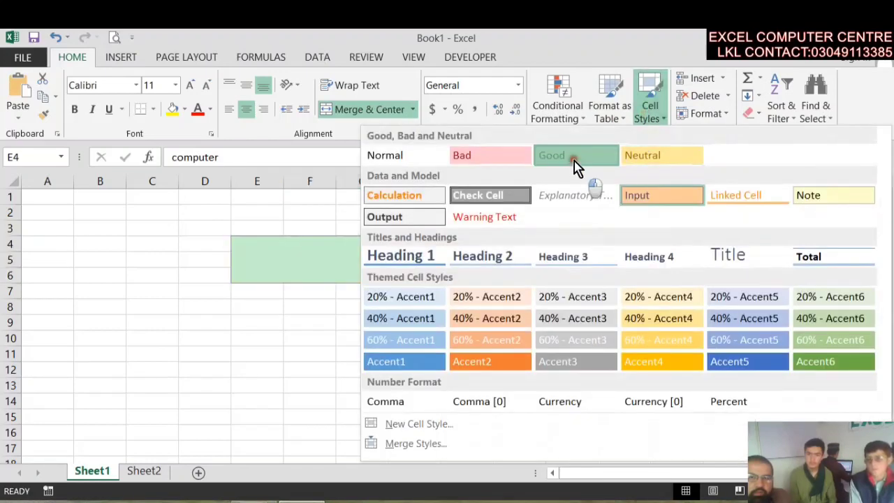
pyautogui.click(577, 163)
# - Reset the merged "computer" cell to the Normal cell style and select a cell outside it
pyautogui.click(657, 112)
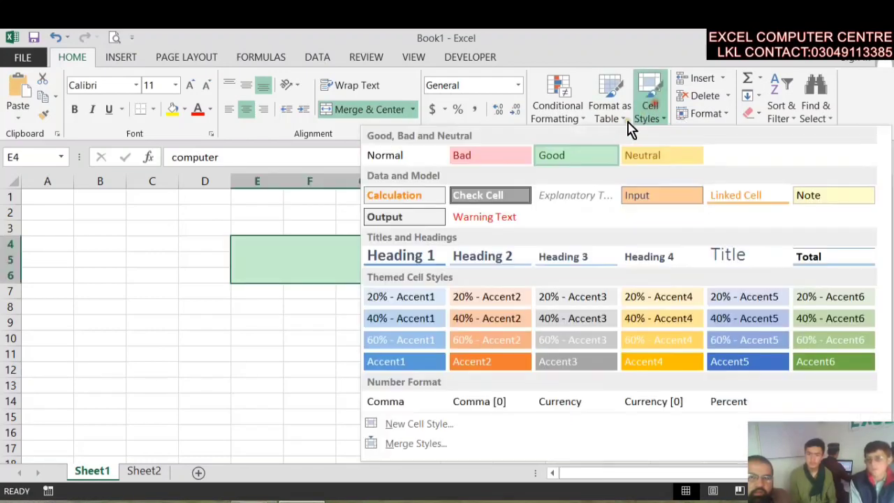
pyautogui.click(423, 159)
pyautogui.click(449, 351)
pyautogui.click(585, 244)
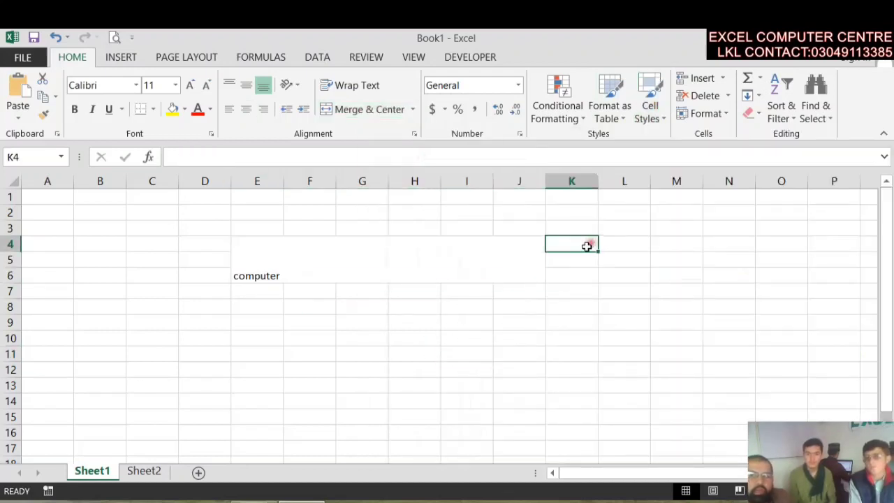
pyautogui.click(675, 209)
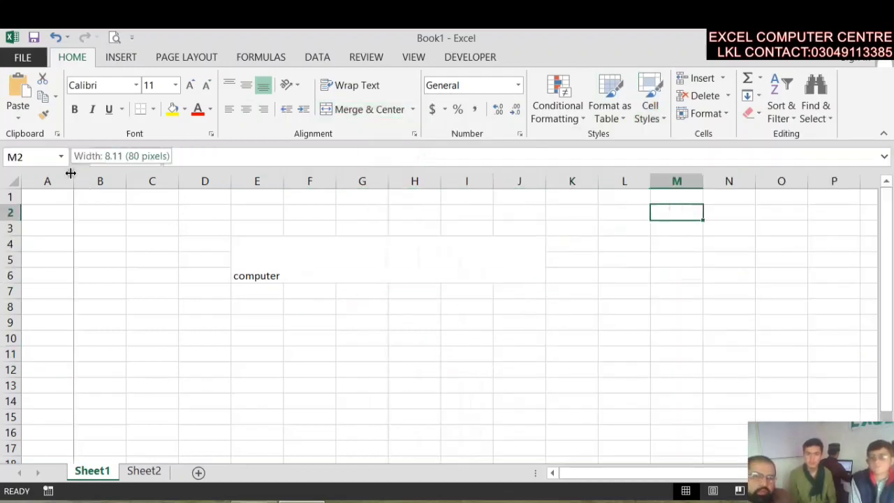
pyautogui.click(64, 179)
pyautogui.click(415, 213)
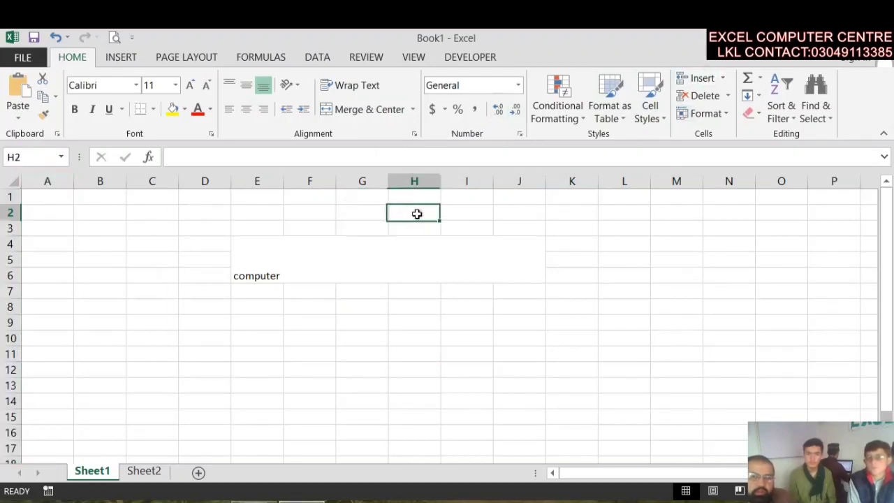
pyautogui.moveTo(331, 180); pyautogui.dragTo(331, 180)
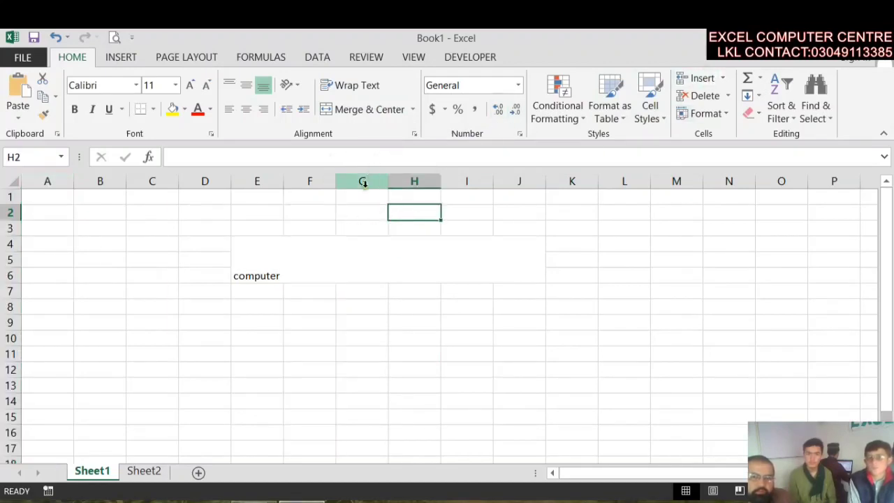
# - Insert a new column at column G and a new row at row 4
pyautogui.click(362, 181)
pyautogui.click(719, 79)
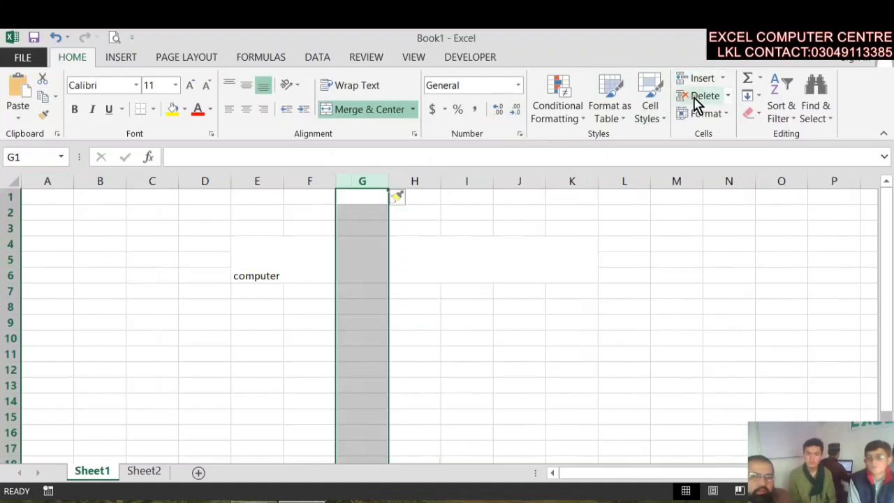
pyautogui.click(8, 243)
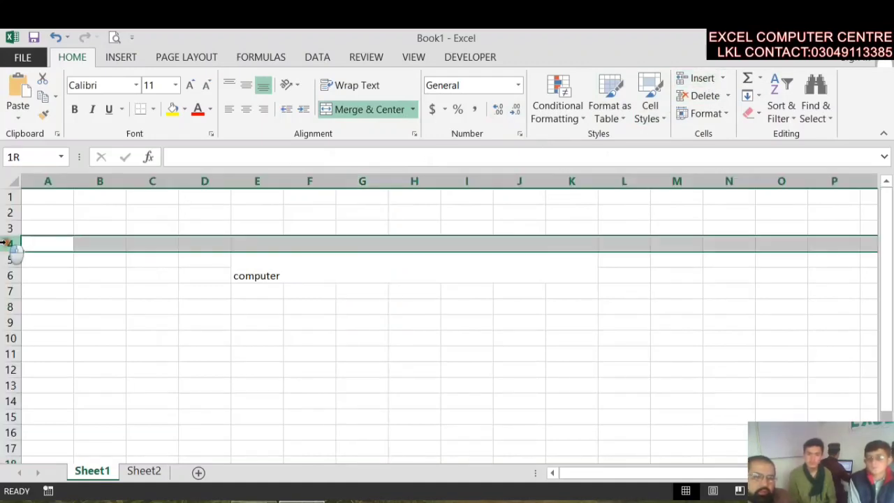
pyautogui.click(703, 79)
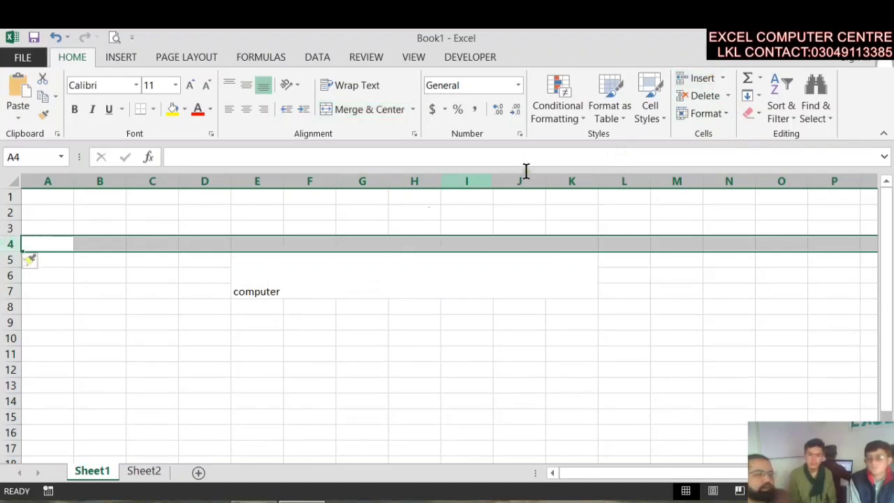
# - Insert cells at the merged "computer" cell in E5:K7, shifting the existing cells right
pyautogui.click(724, 78)
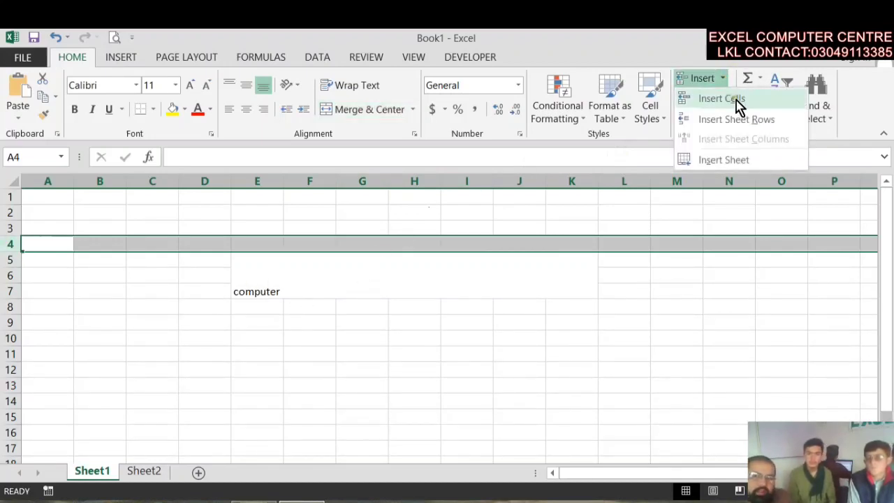
pyautogui.click(352, 315)
pyautogui.click(394, 278)
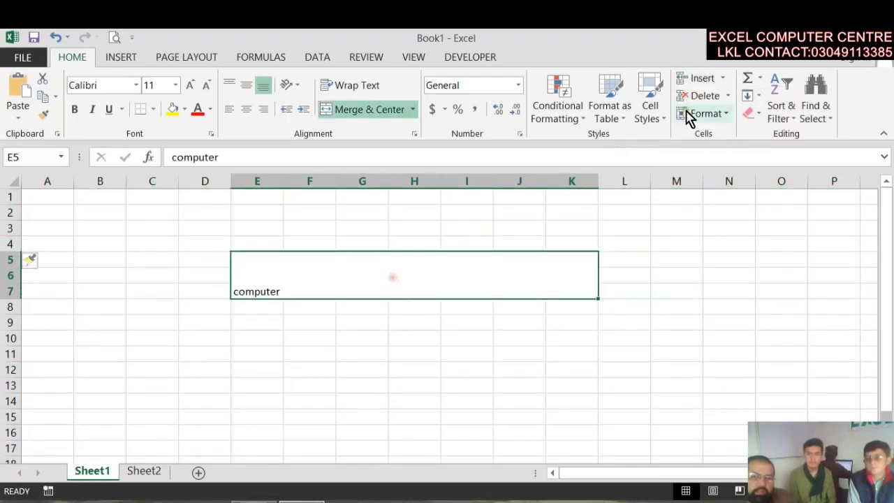
pyautogui.click(725, 99)
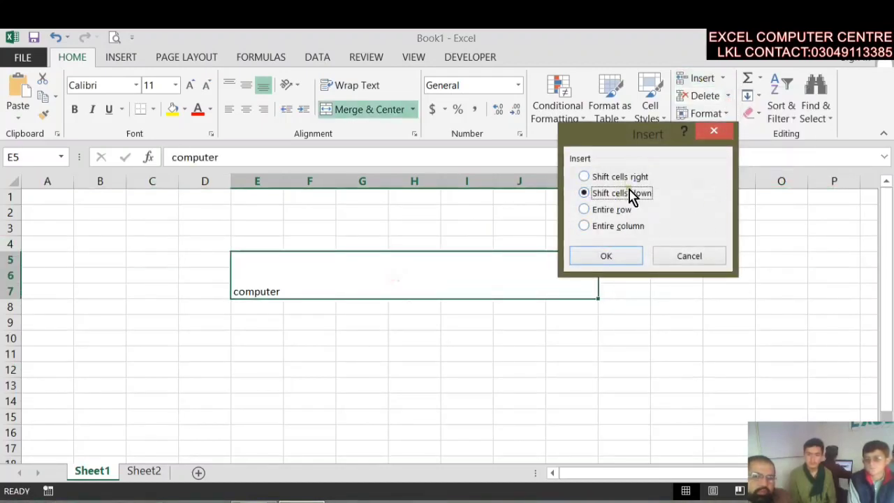
pyautogui.click(624, 177)
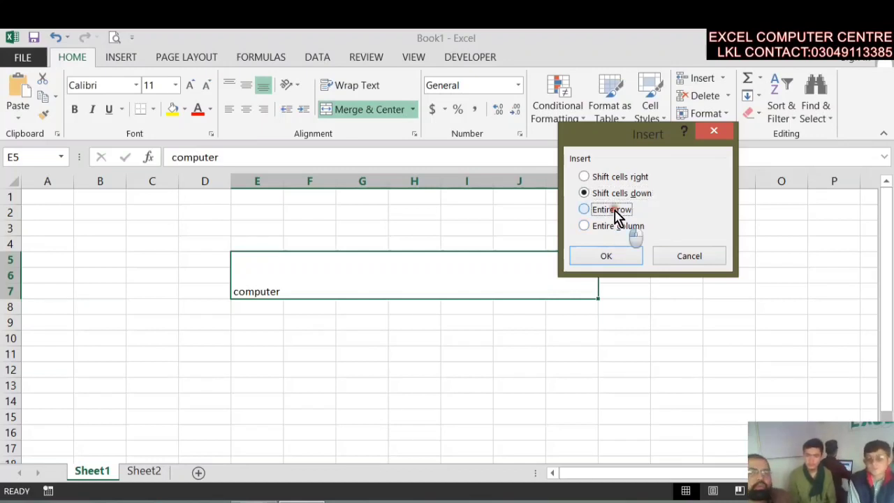
pyautogui.click(614, 211)
pyautogui.click(620, 179)
pyautogui.click(607, 259)
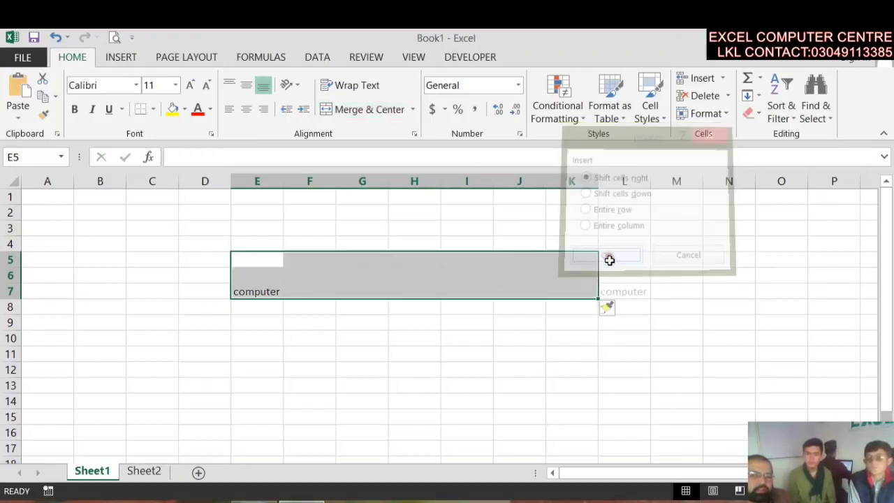
pyautogui.click(628, 277)
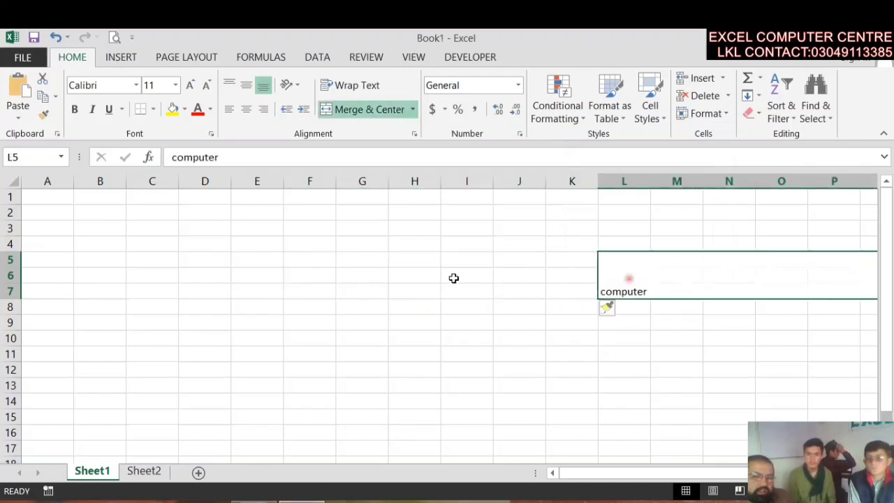
pyautogui.click(449, 275)
pyautogui.click(720, 273)
pyautogui.moveTo(423, 274); pyautogui.dragTo(451, 277)
# - Insert a sheet row and a sheet column at cell H6
pyautogui.click(431, 268)
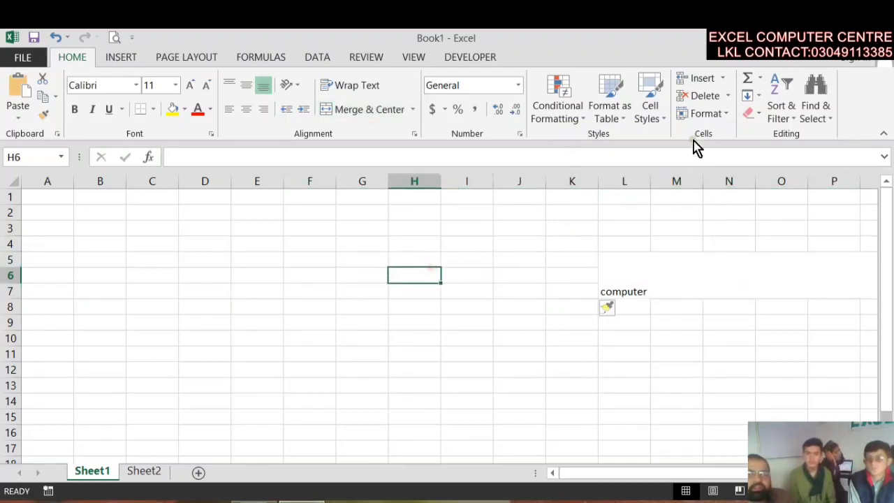
pyautogui.click(724, 78)
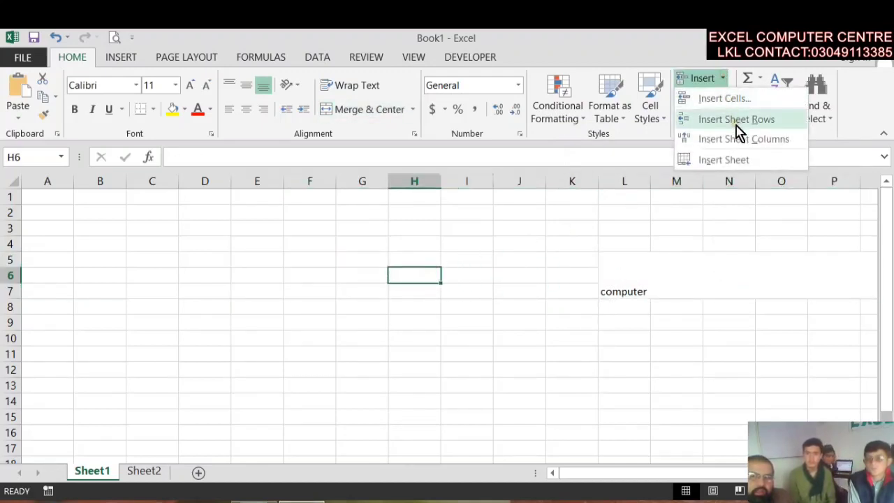
pyautogui.click(736, 120)
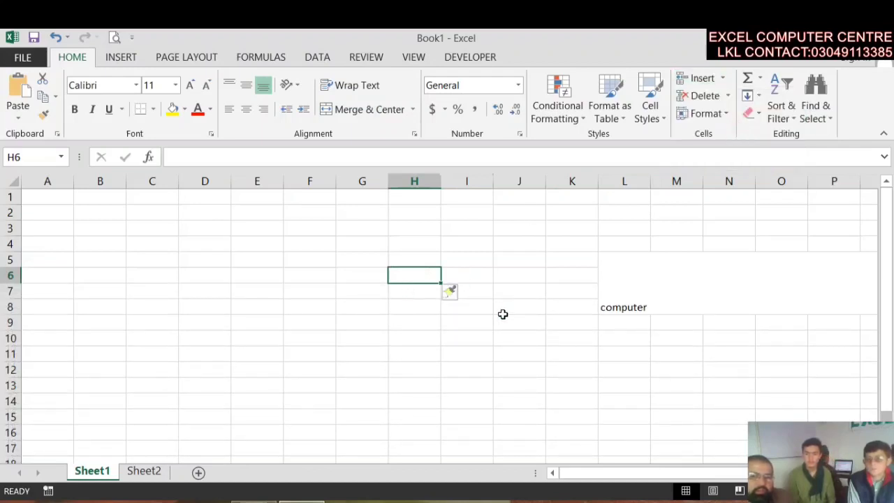
pyautogui.click(724, 79)
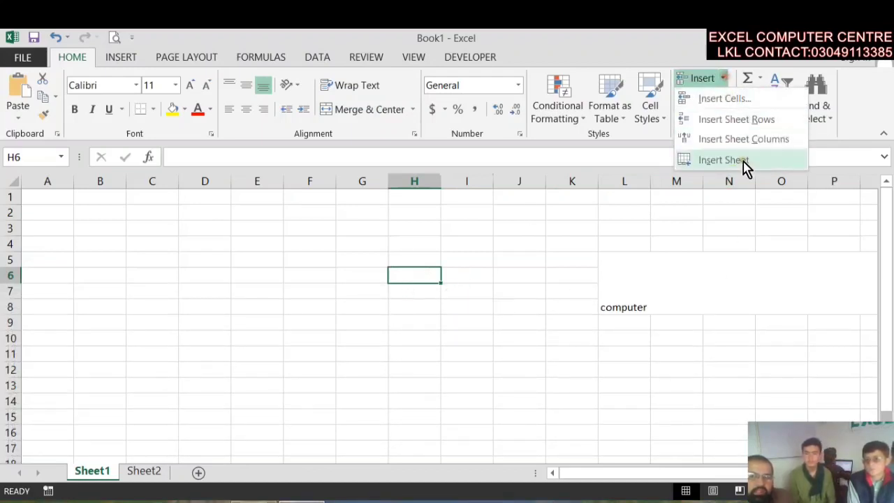
pyautogui.click(748, 152)
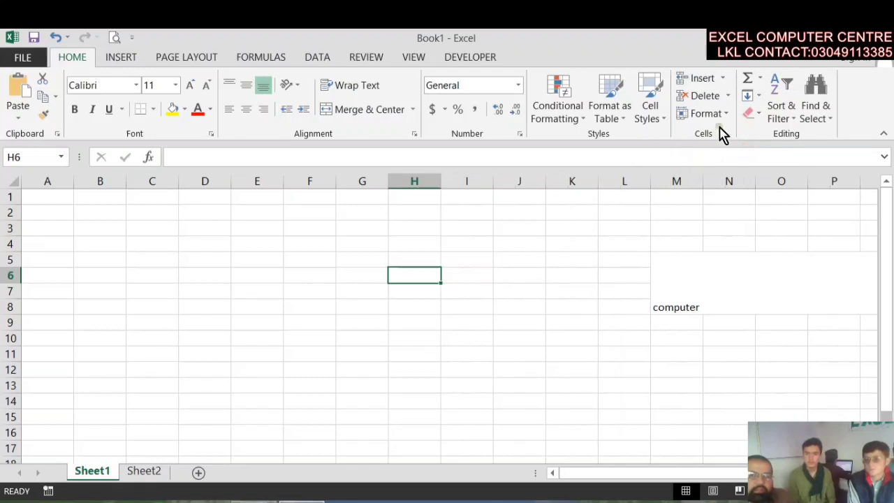
# - Insert a new worksheet into the workbook and return to Sheet1
pyautogui.click(723, 79)
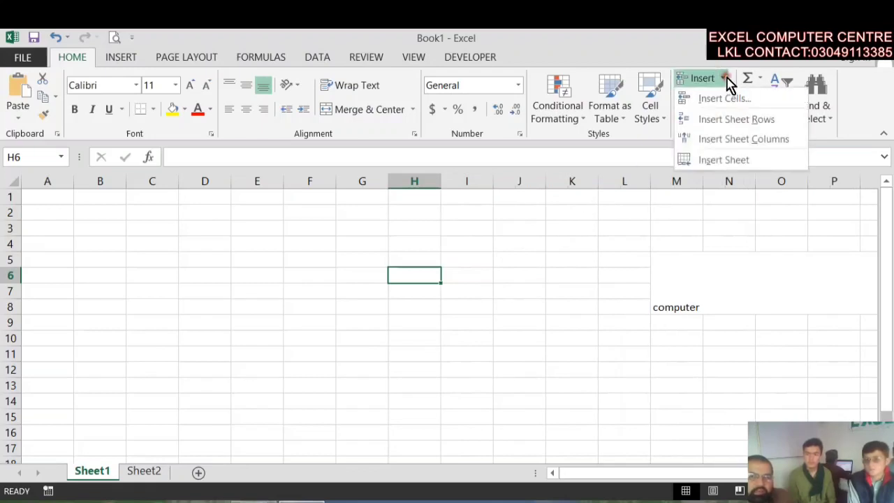
pyautogui.click(724, 160)
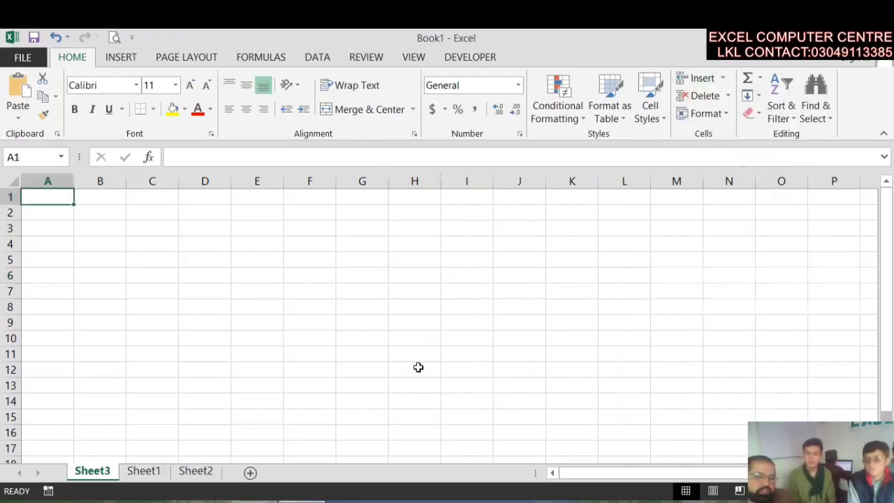
pyautogui.click(131, 474)
# - Delete cell J4 on Sheet1 with the Shift cells left option
pyautogui.click(507, 245)
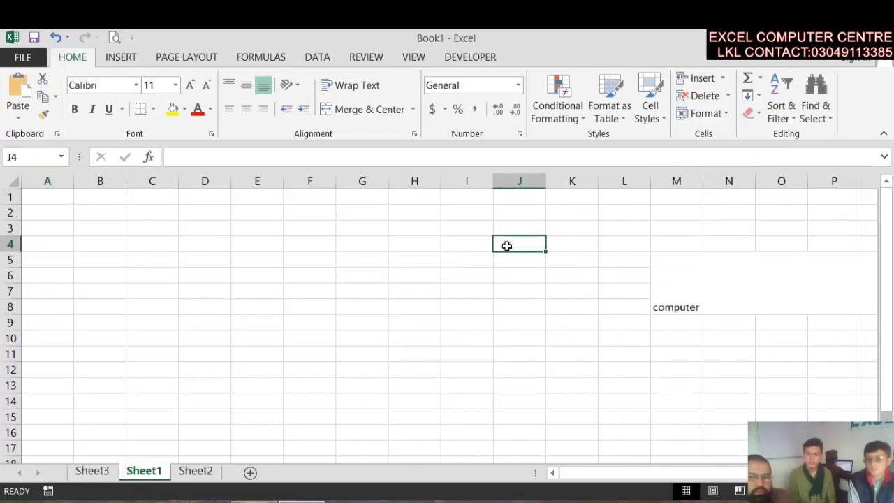
pyautogui.click(726, 97)
pyautogui.click(724, 119)
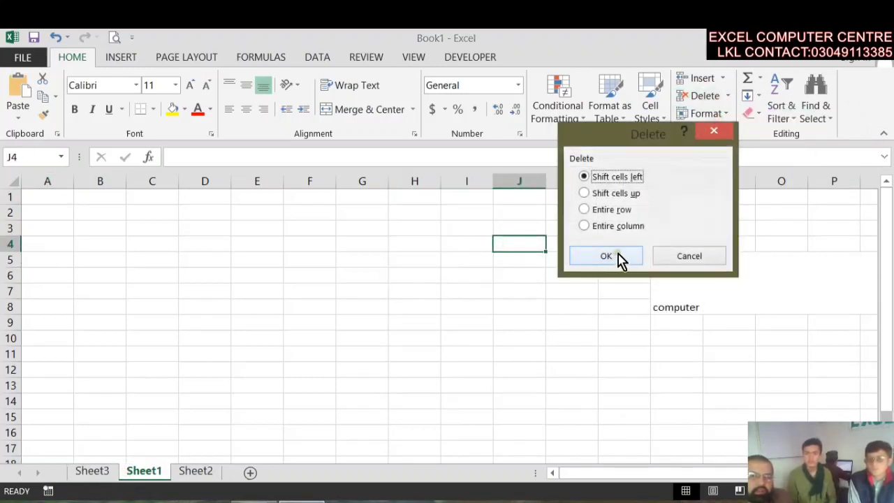
pyautogui.click(606, 255)
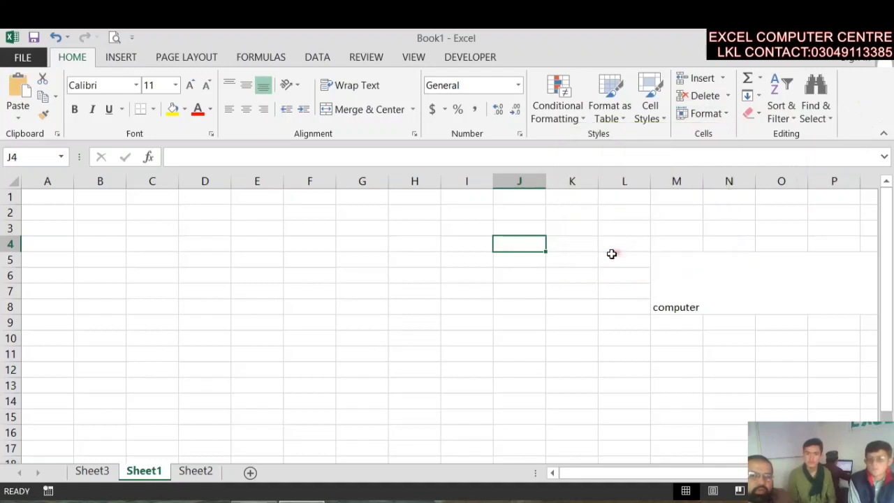
# - Delete cell J4 on Sheet1 with the Shift cells up option
pyautogui.click(726, 96)
pyautogui.click(724, 117)
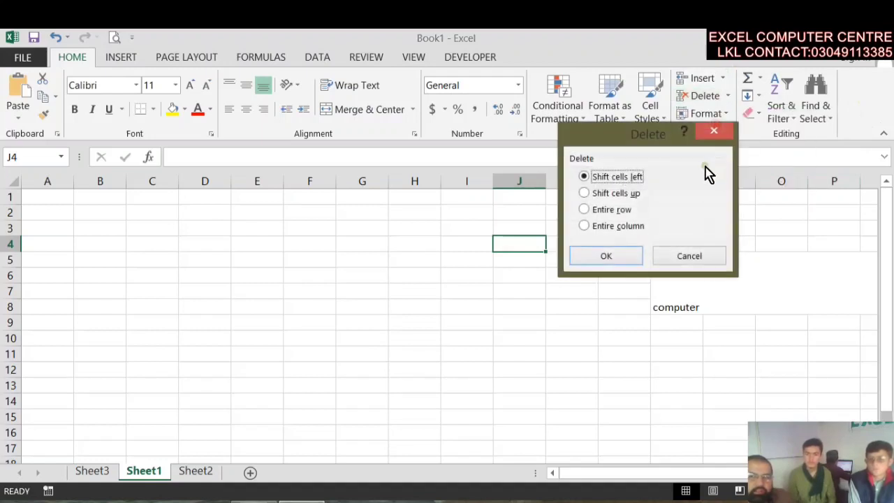
pyautogui.click(629, 196)
pyautogui.click(614, 258)
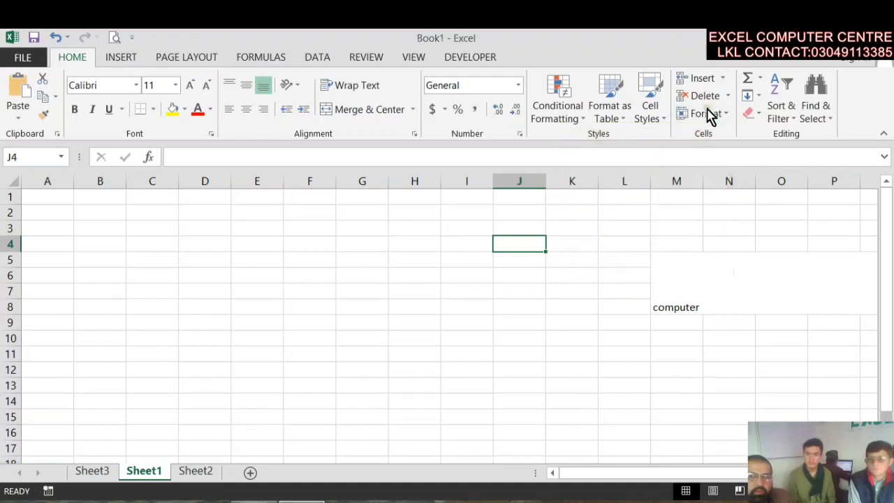
# - Delete the sheet row at cell J4 and delete cell J4 itself, accepting that merged cells are unmerged
pyautogui.click(729, 96)
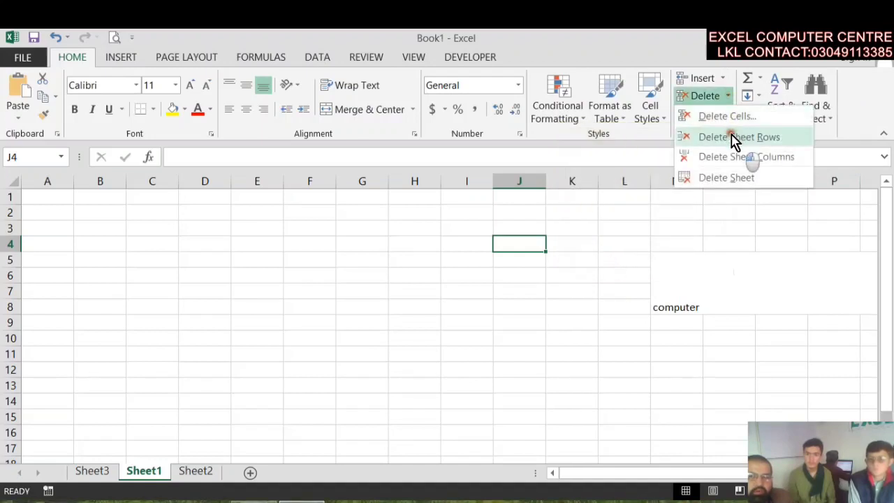
pyautogui.click(734, 137)
pyautogui.click(725, 99)
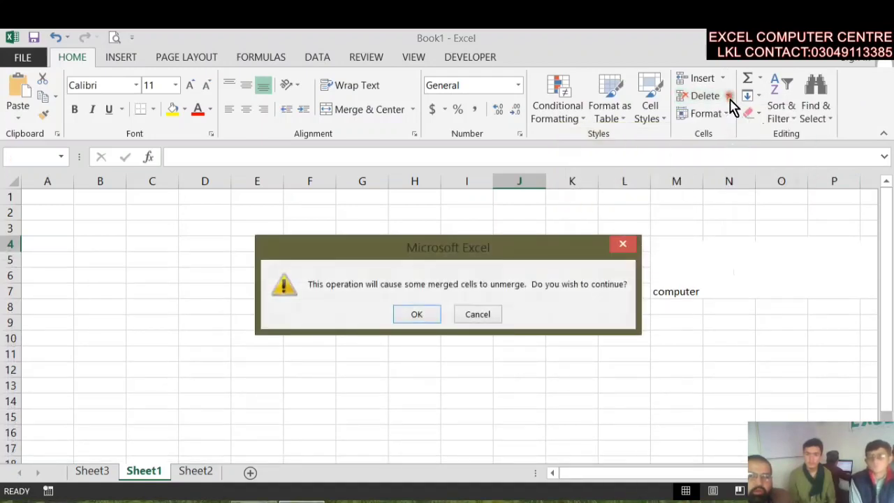
pyautogui.click(421, 315)
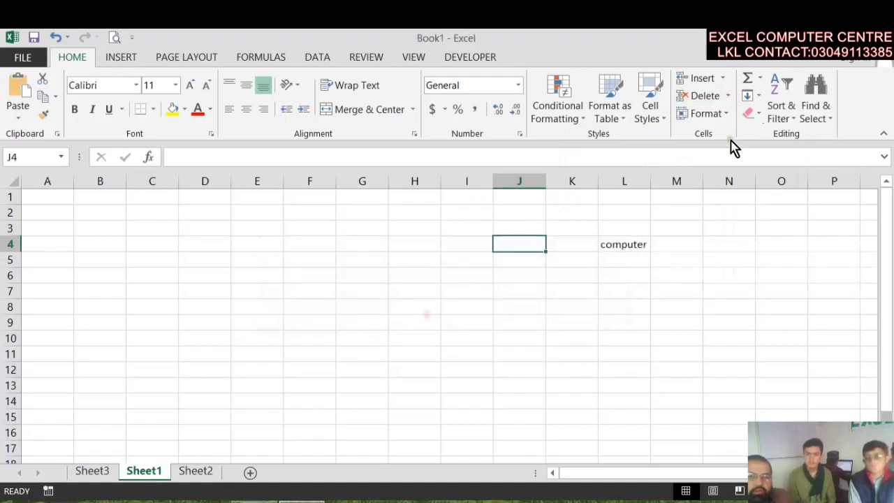
# - Delete the sheet column at cell J4 and remove the whole Sheet1 worksheet from the workbook
pyautogui.click(727, 95)
pyautogui.click(737, 158)
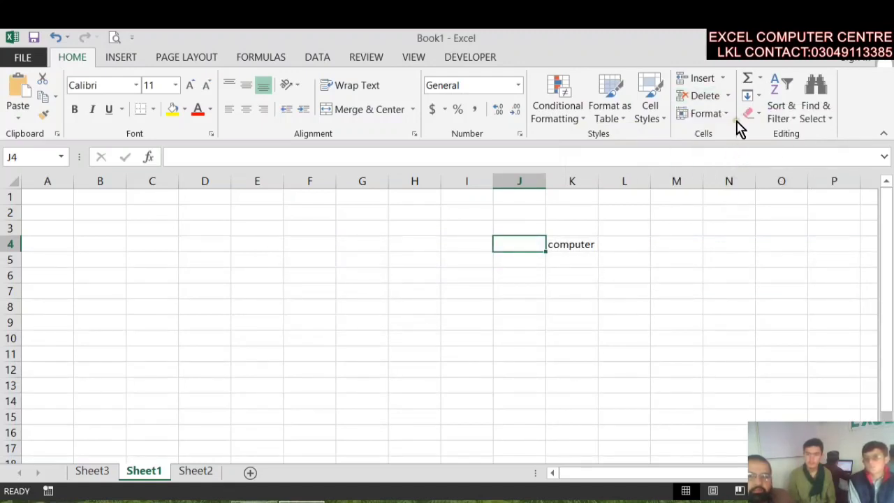
pyautogui.click(727, 97)
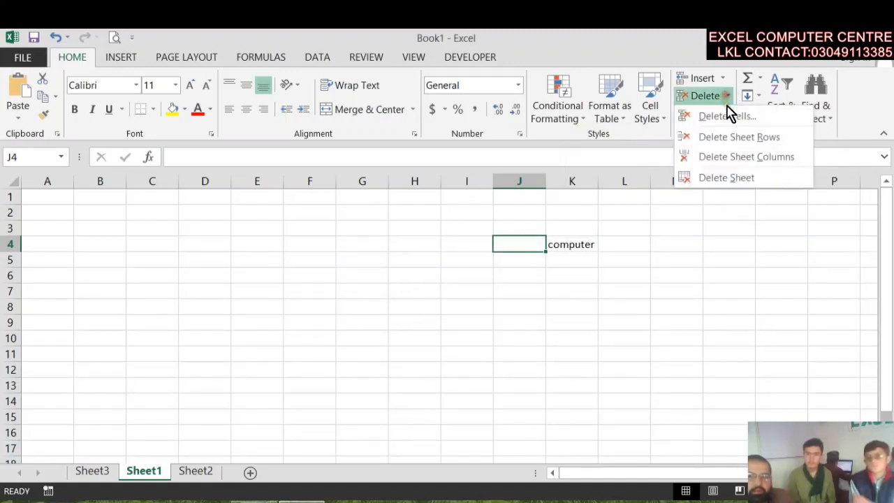
pyautogui.click(737, 177)
pyautogui.click(414, 315)
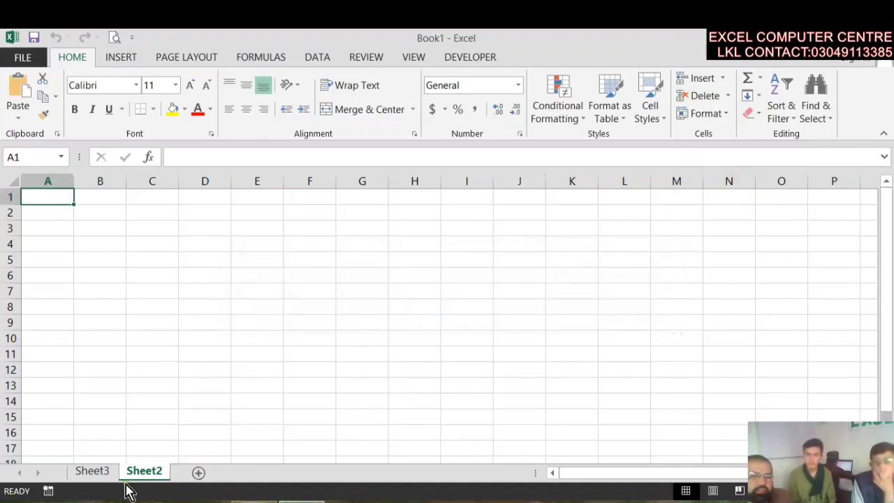